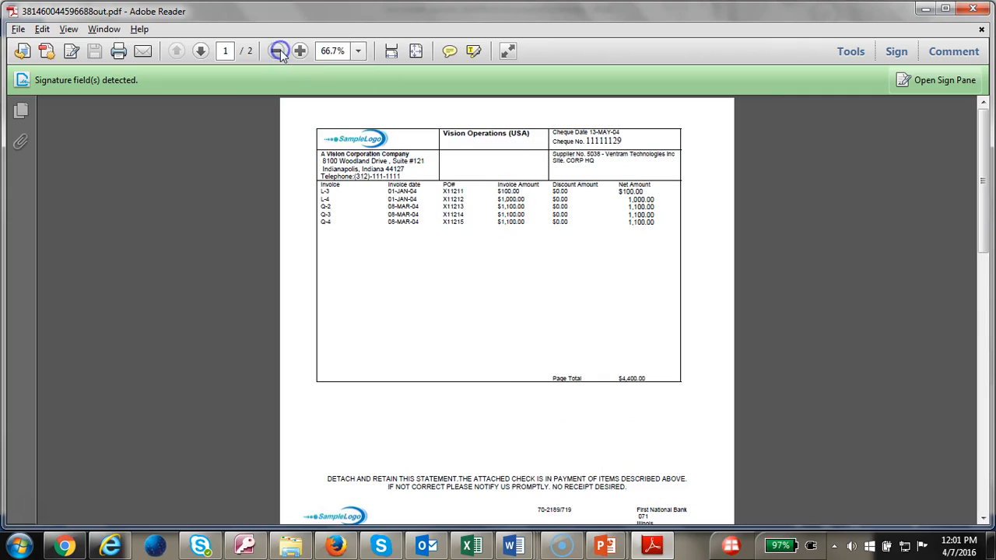
# Zoom out on the sample check PDF and examine the check layout across both pages
pyautogui.click(277, 51)
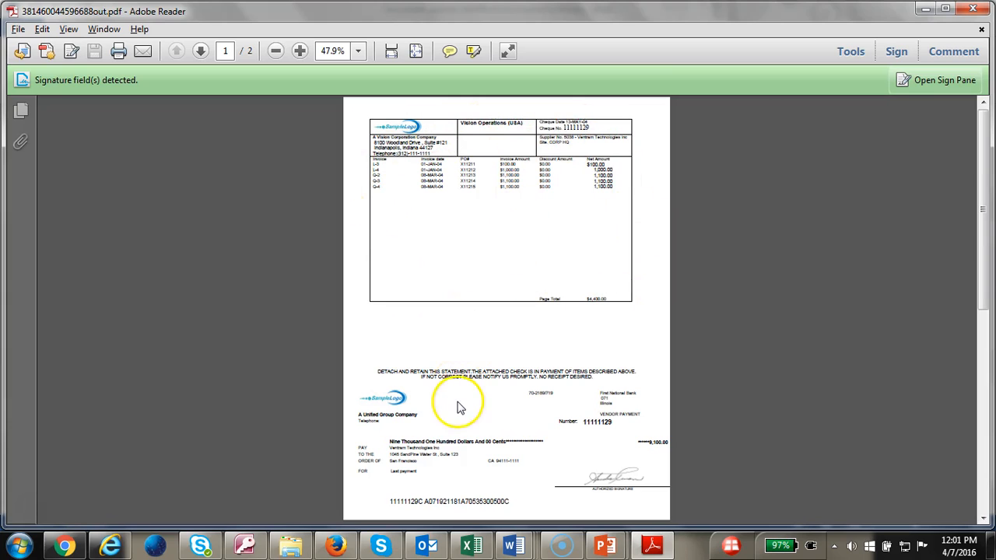
pyautogui.scroll(-10, 458, 409)
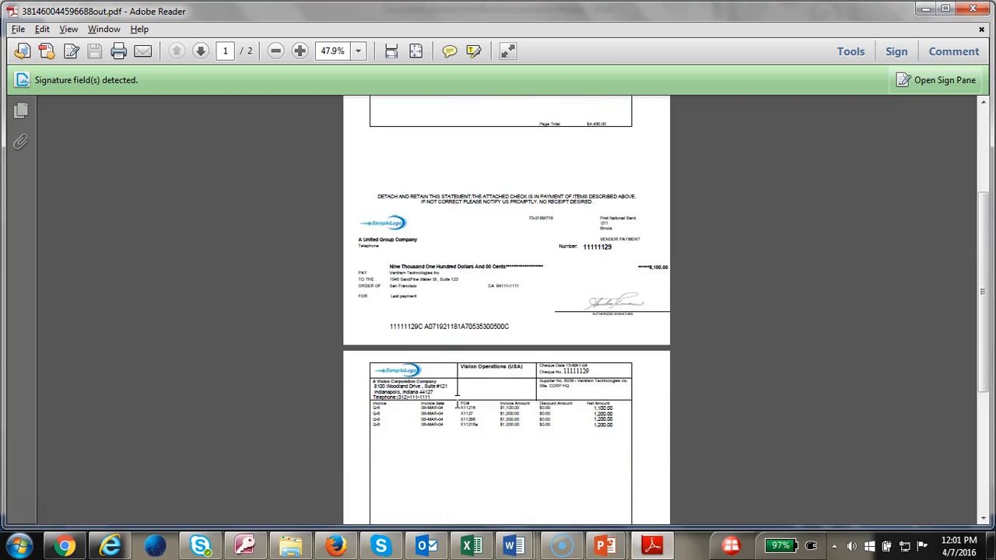
pyautogui.scroll(-1, 459, 409)
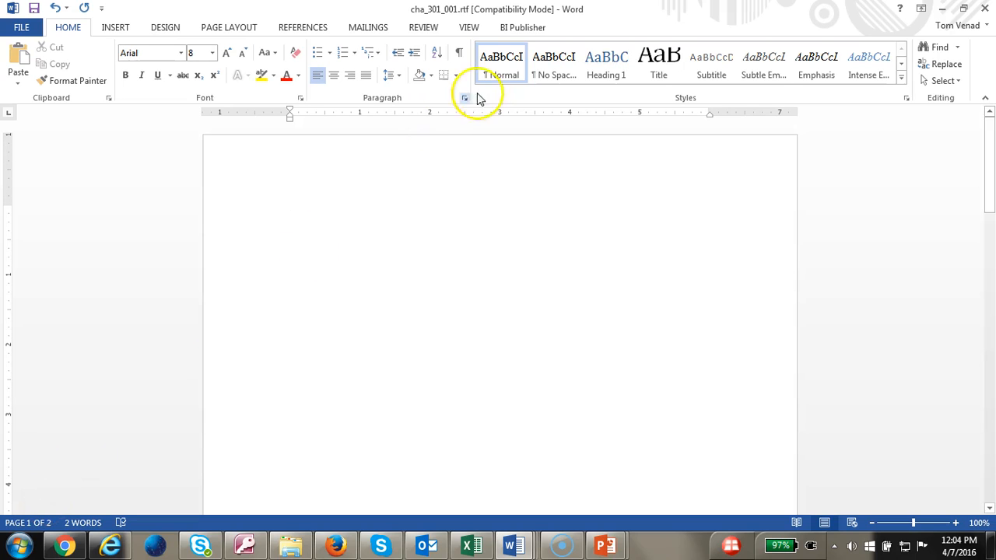
# Switch to the Word template cha_301_001.rtf and load cha301CheckFormat2.xml as the BI Publisher sample data
pyautogui.click(523, 28)
pyautogui.click(217, 77)
pyautogui.doubleClick(613, 131)
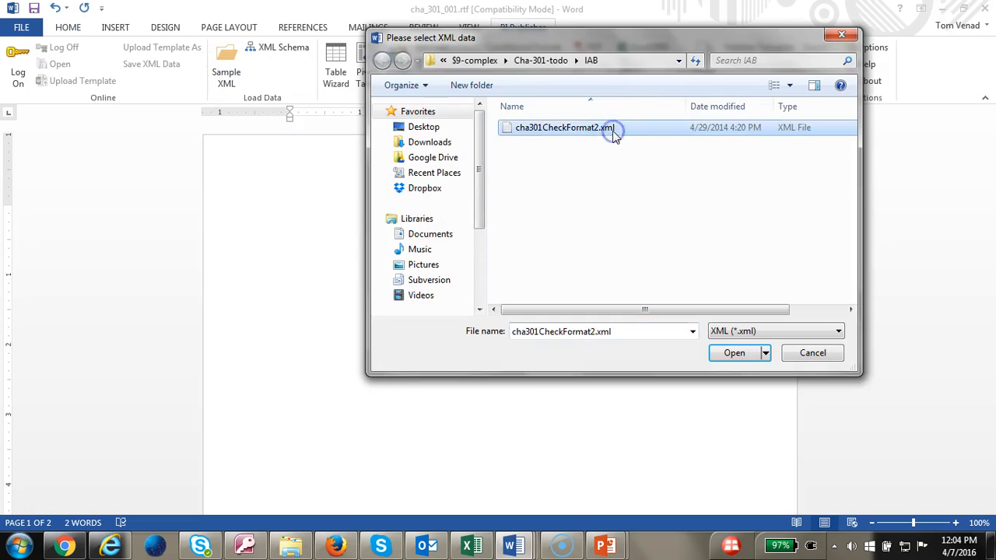
pyautogui.click(531, 320)
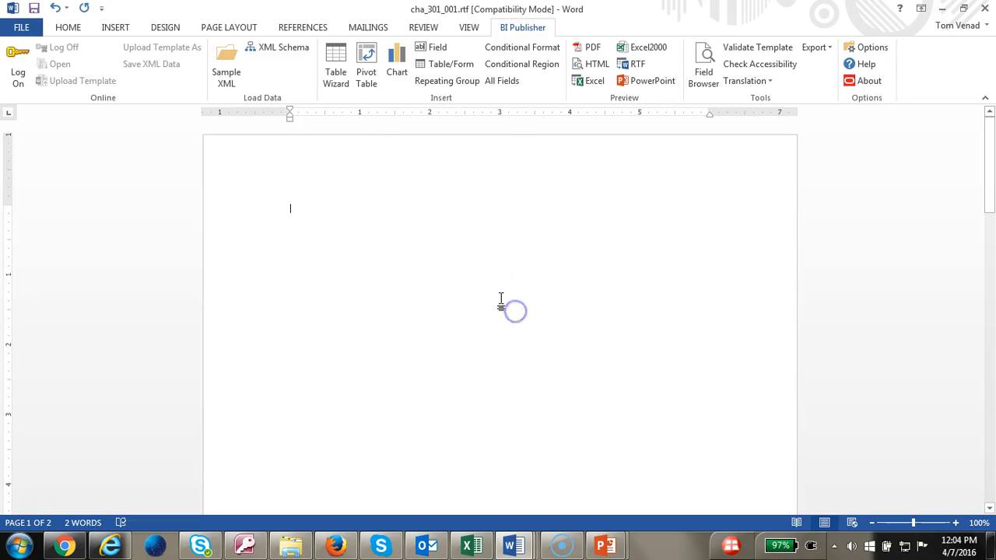
# Generate a Table Wizard report in Table format on /APXPBFEG/LIST_G_CHECKS/G_CHECKS with only the C Check Number field
pyautogui.click(339, 89)
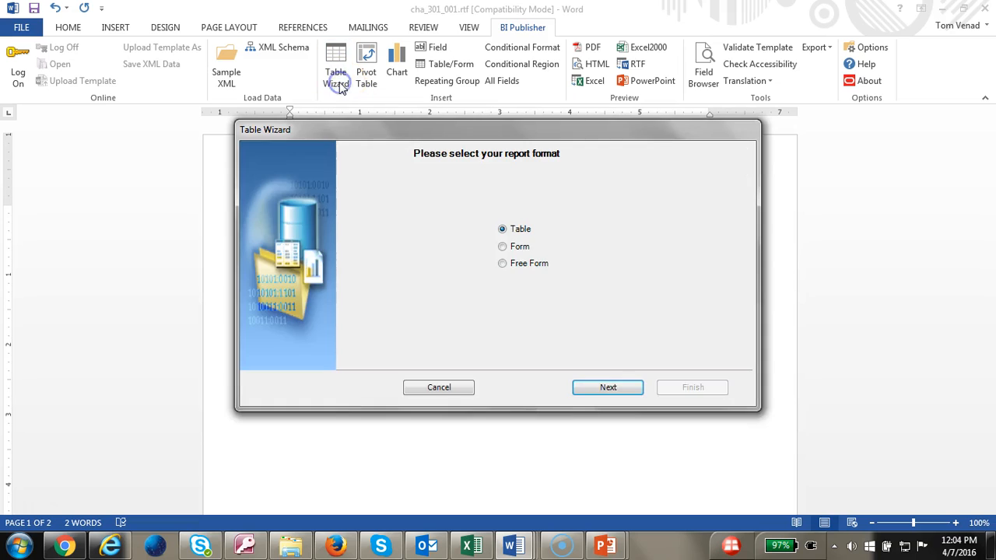
pyautogui.click(611, 387)
pyautogui.click(625, 247)
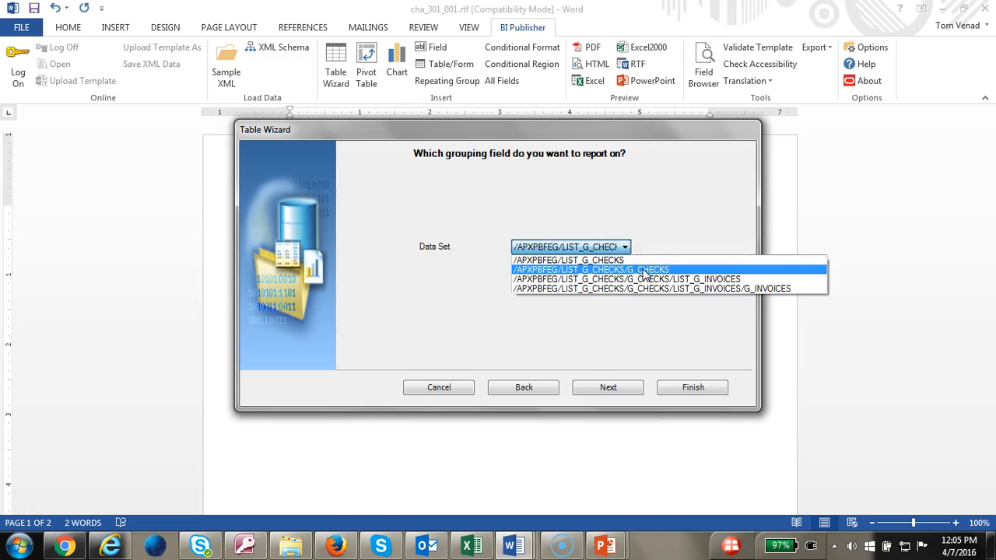
pyautogui.click(641, 270)
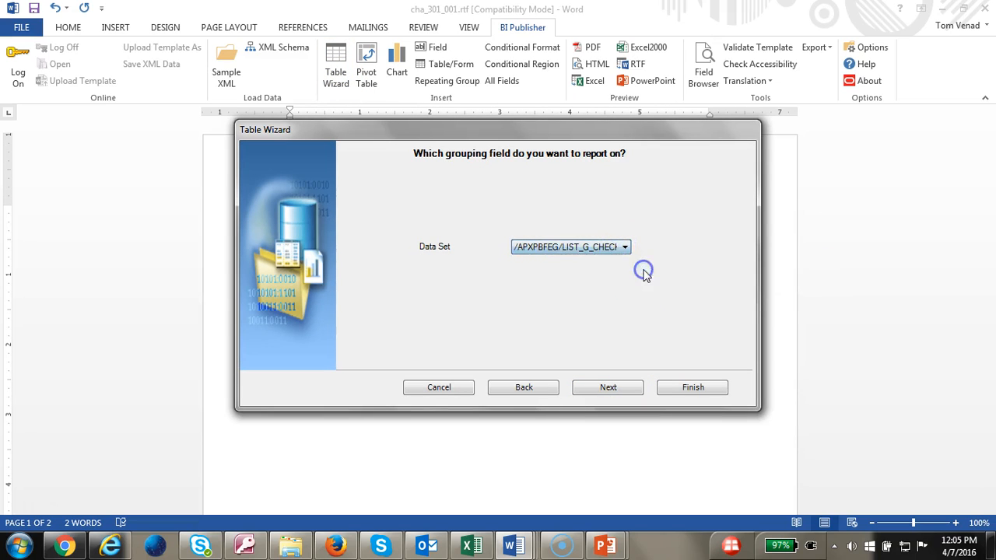
pyautogui.click(608, 388)
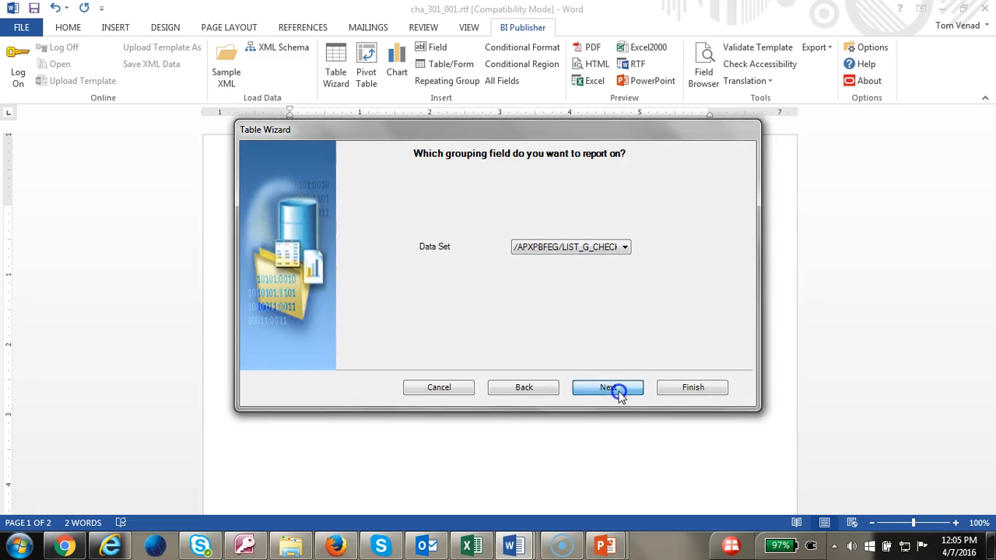
pyautogui.click(462, 210)
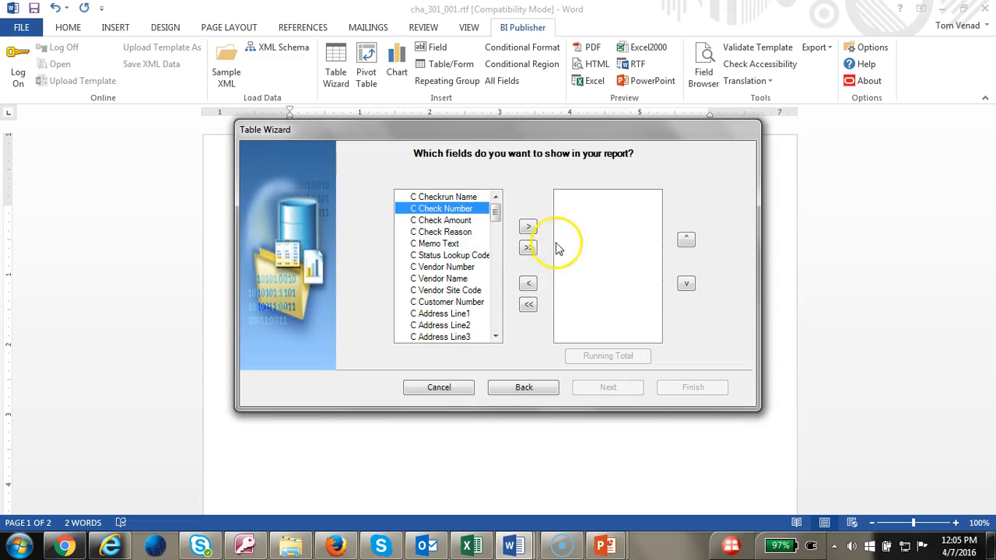
pyautogui.click(528, 226)
pyautogui.click(702, 388)
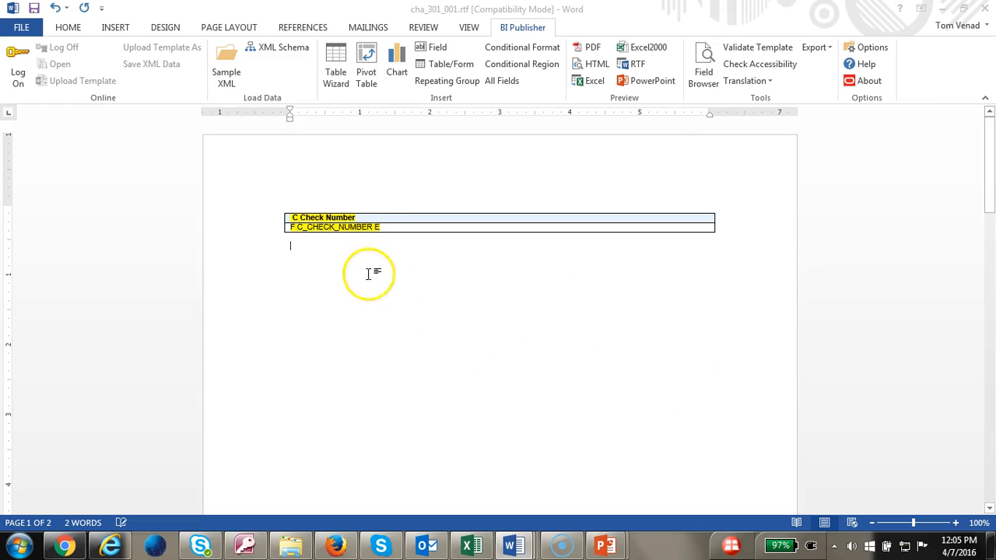
# Move the F loop field out of the table to the line above it and the E field to the line below
pyautogui.click(296, 226)
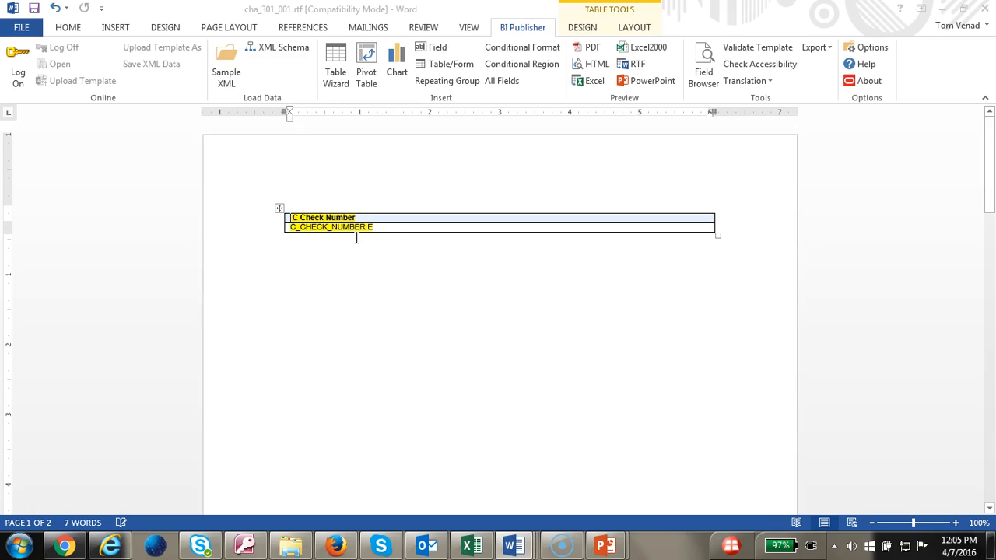
pyautogui.write('F')
pyautogui.click(368, 225)
pyautogui.click(463, 237)
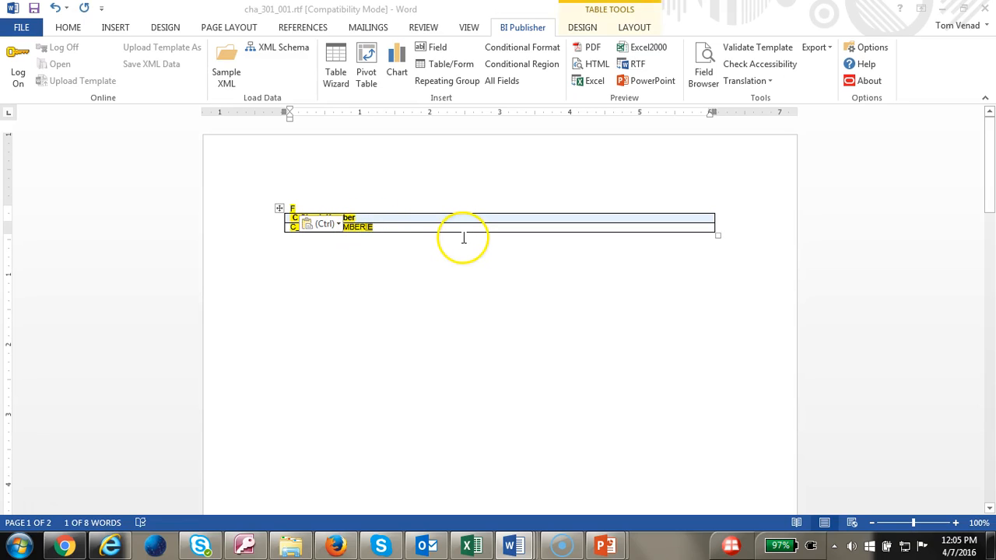
pyautogui.write('E')
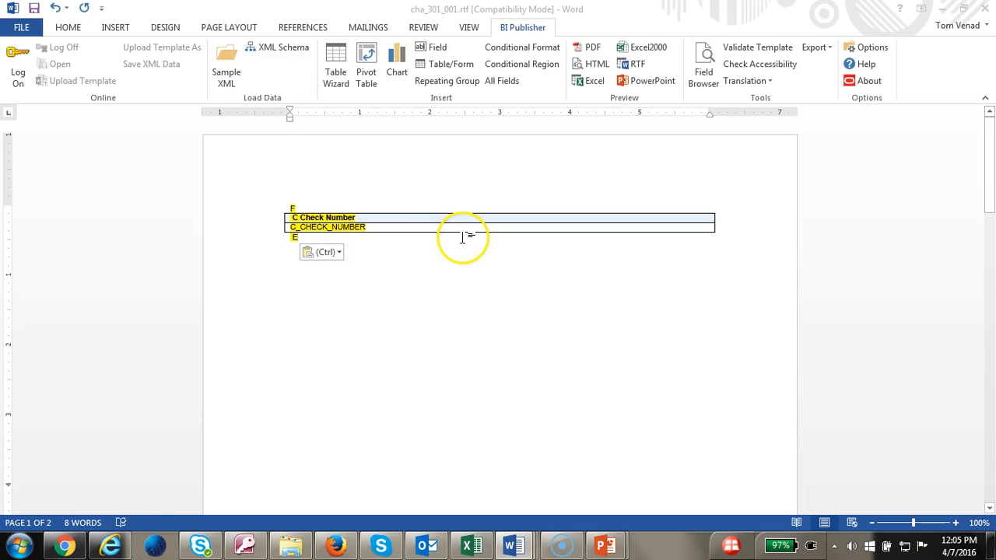
# Replace the check number table between the F and E fields with an empty table of three columns and two rows
pyautogui.click(276, 208)
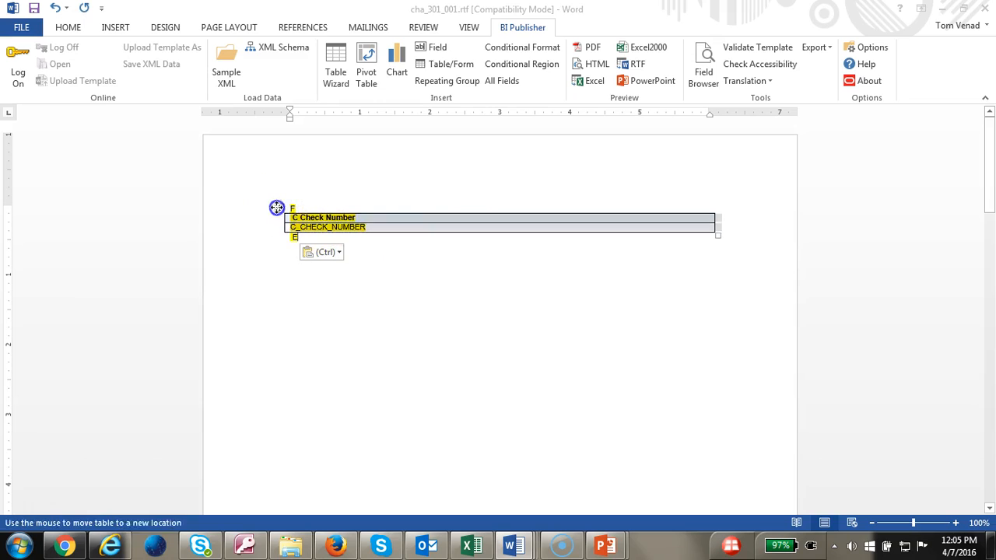
pyautogui.press('BackSpace')
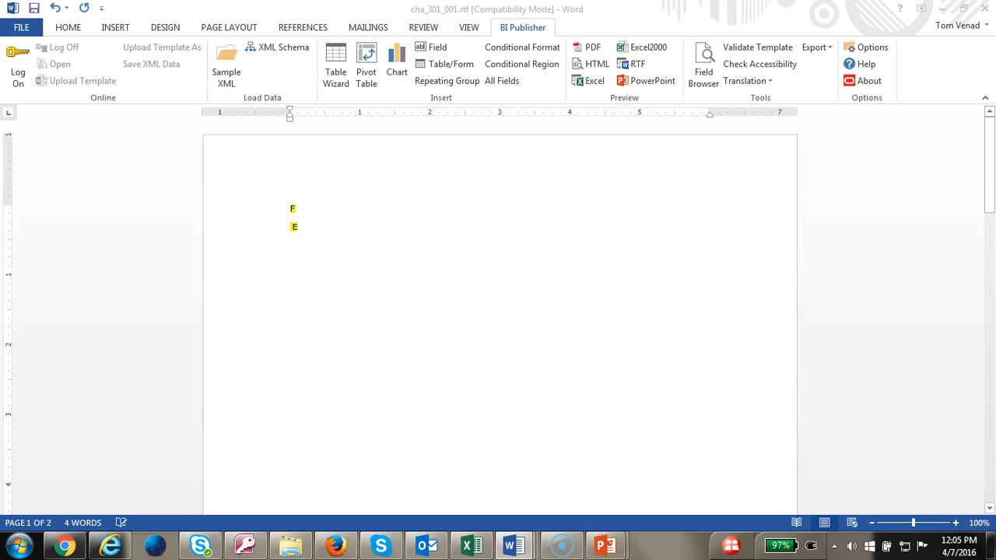
pyautogui.click(117, 27)
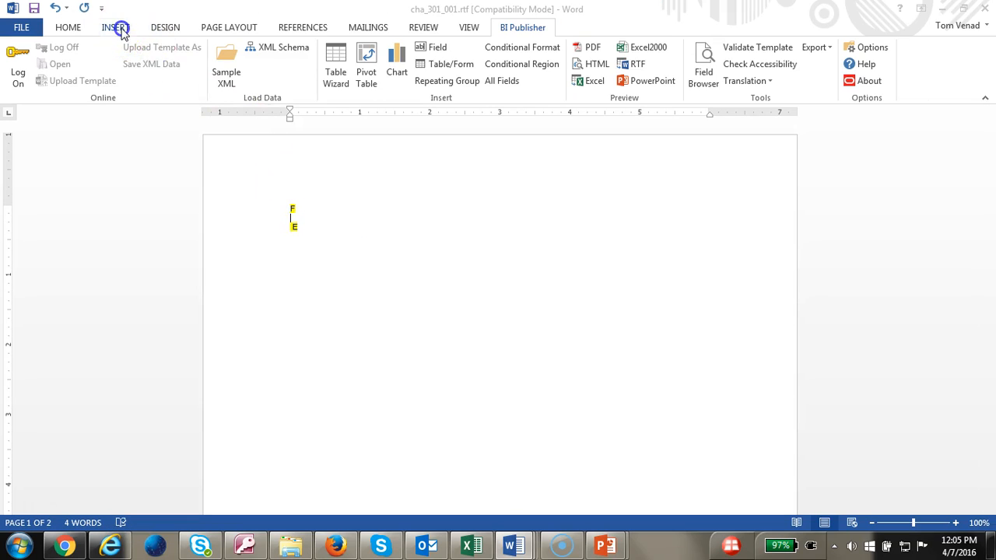
pyautogui.click(98, 70)
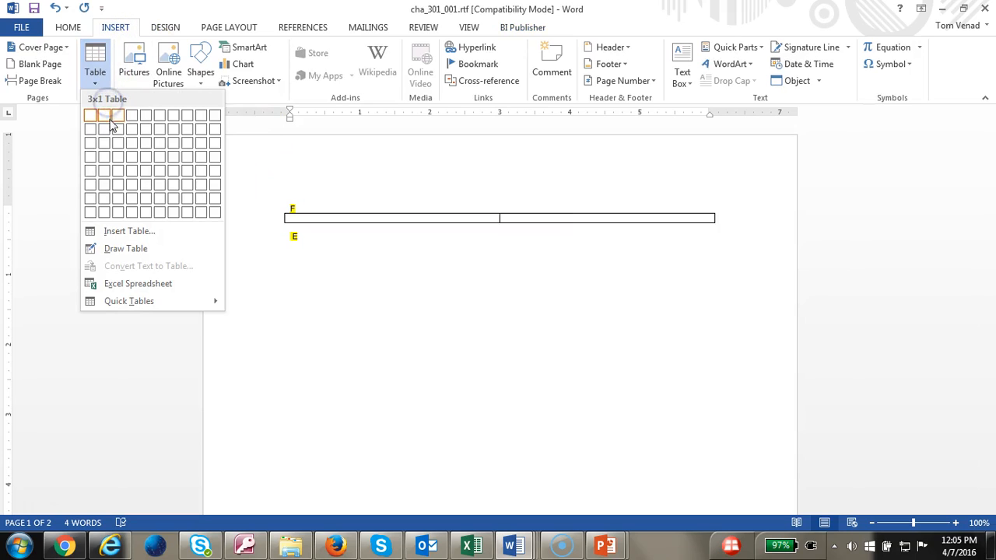
pyautogui.click(118, 129)
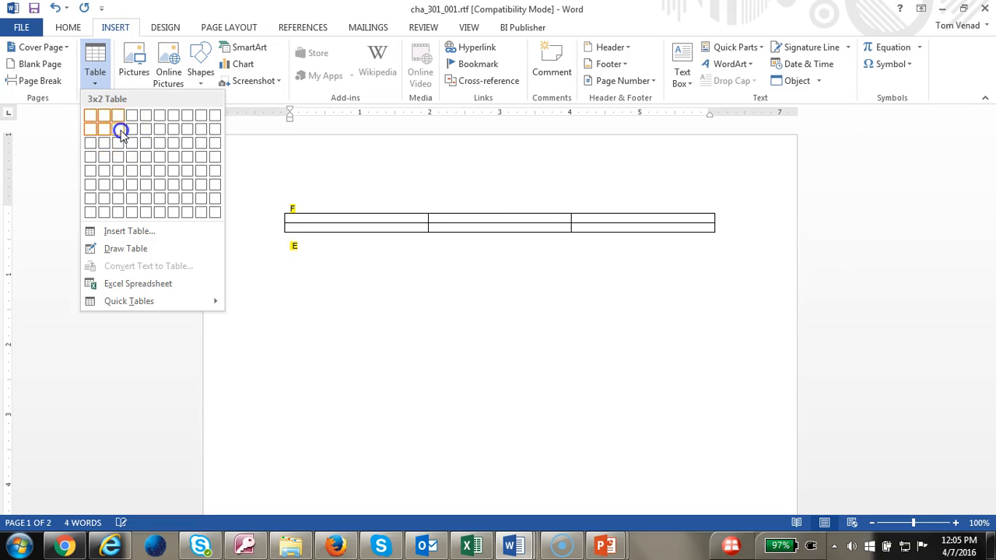
pyautogui.click(342, 237)
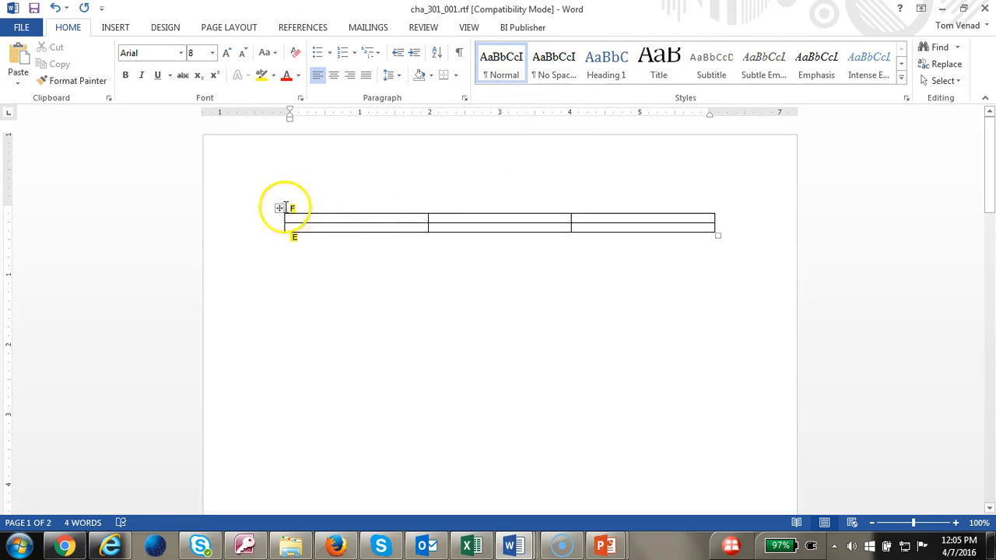
# Consult the loop syntax on the PowerPoint slide and set the Word template's F field code to <?for-each@section:G_CHECKS?>
pyautogui.moveTo(288, 203); pyautogui.dragTo(304, 226)
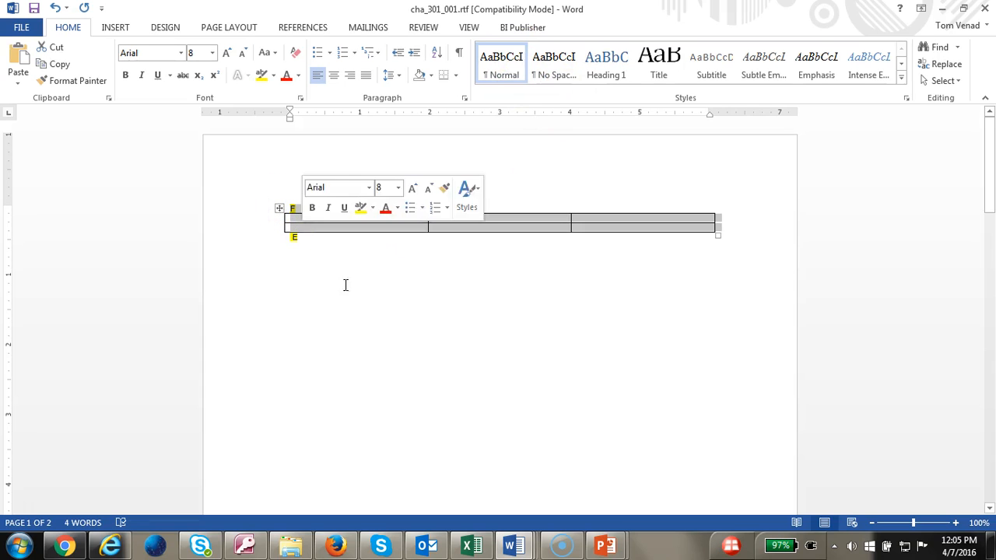
pyautogui.click(606, 547)
pyautogui.click(683, 438)
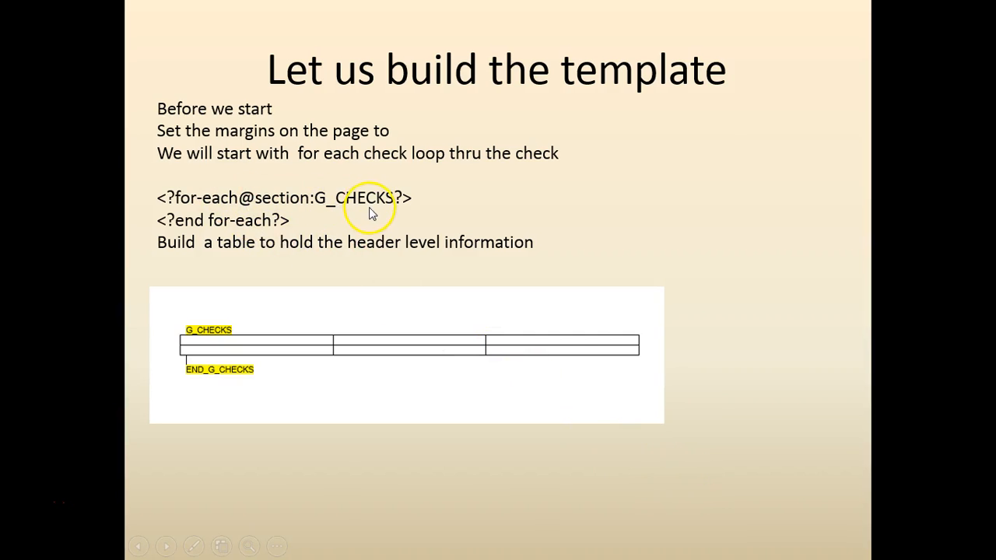
pyautogui.hotkey('alt', 'Tab')
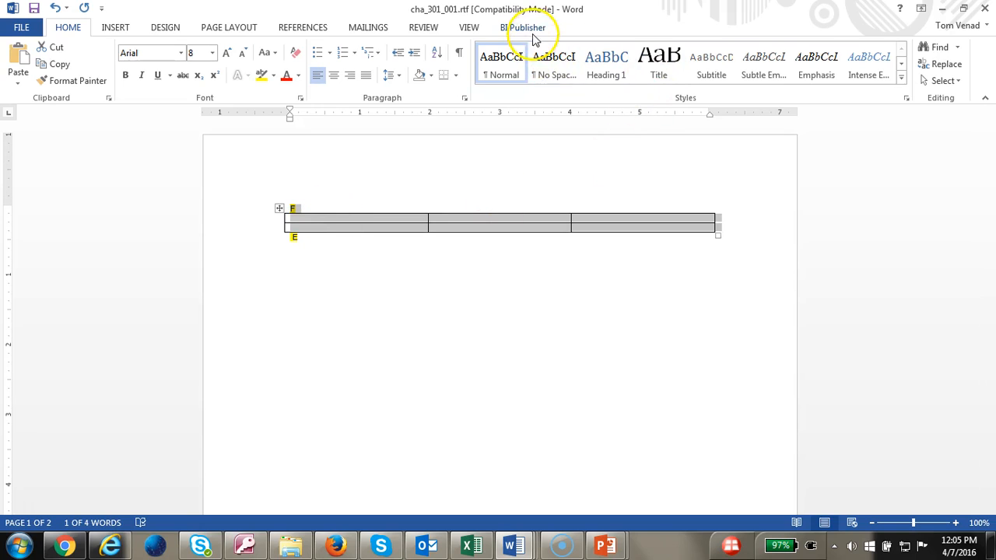
pyautogui.click(525, 28)
pyautogui.click(710, 74)
pyautogui.click(886, 160)
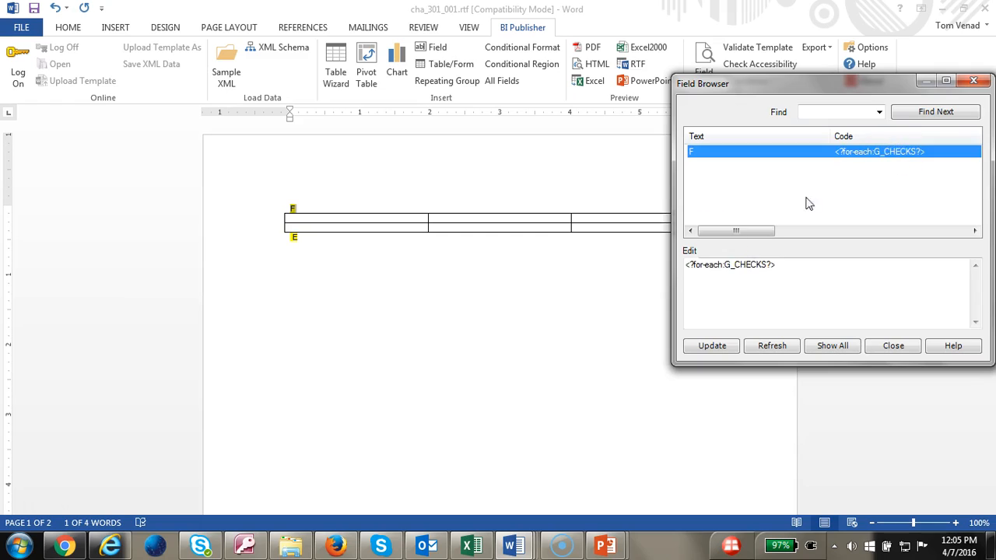
pyautogui.click(723, 264)
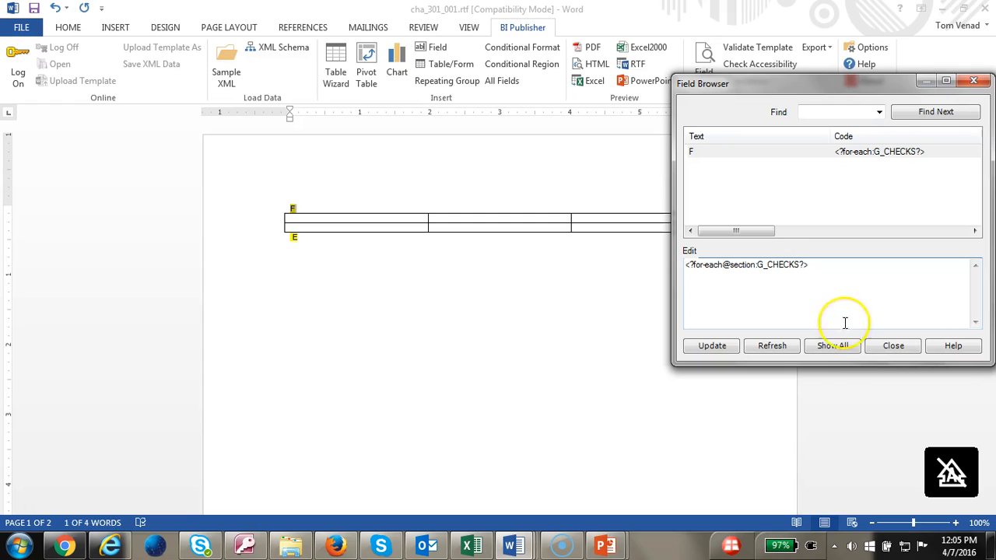
pyautogui.click(703, 348)
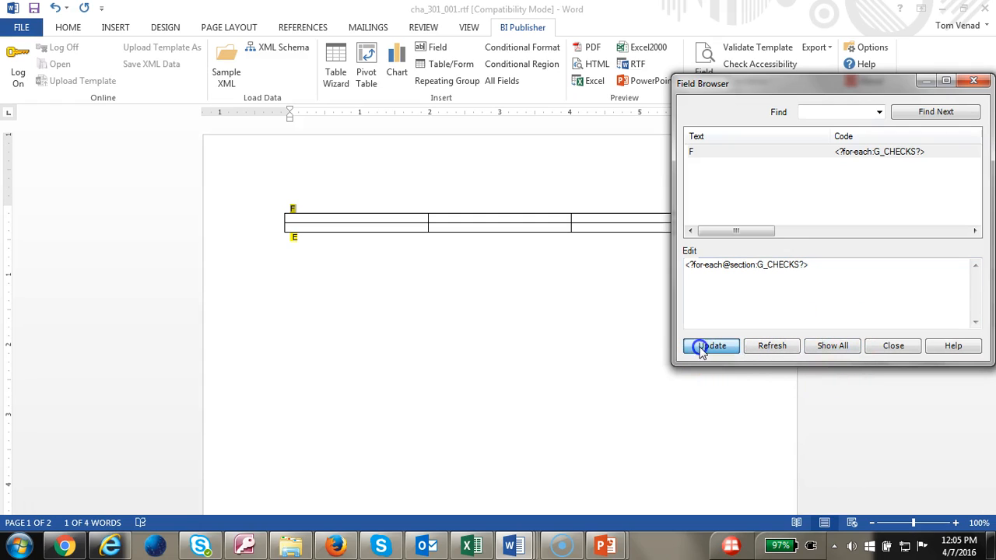
pyautogui.click(894, 345)
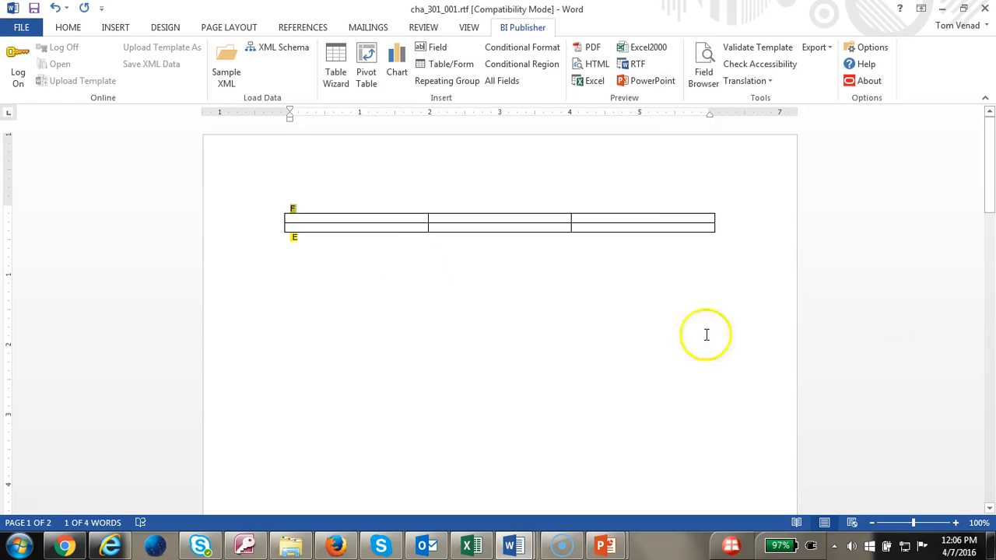
# Set the default text of the F form field above the table to G_CHECKS
pyautogui.click(293, 210)
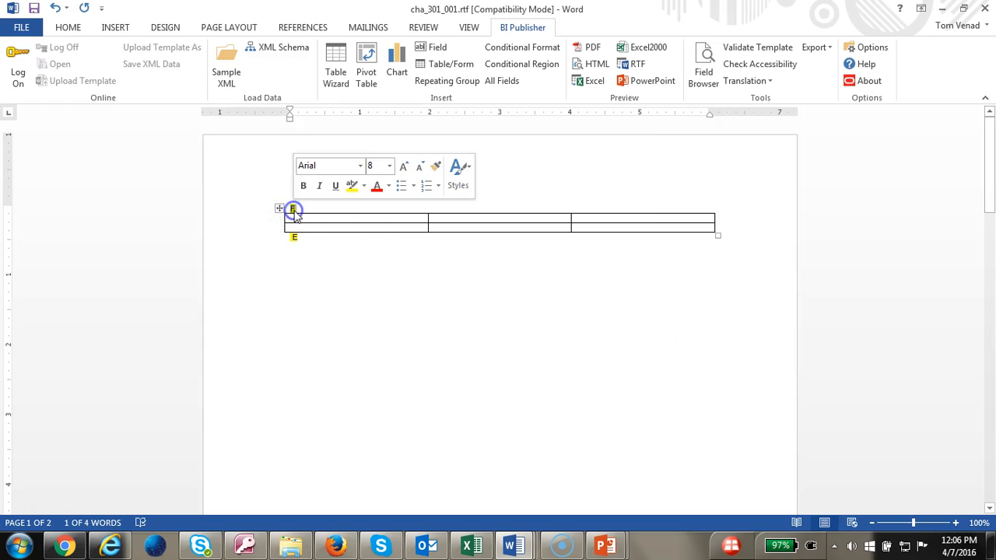
pyautogui.doubleClick(294, 211)
pyautogui.rightClick(293, 211)
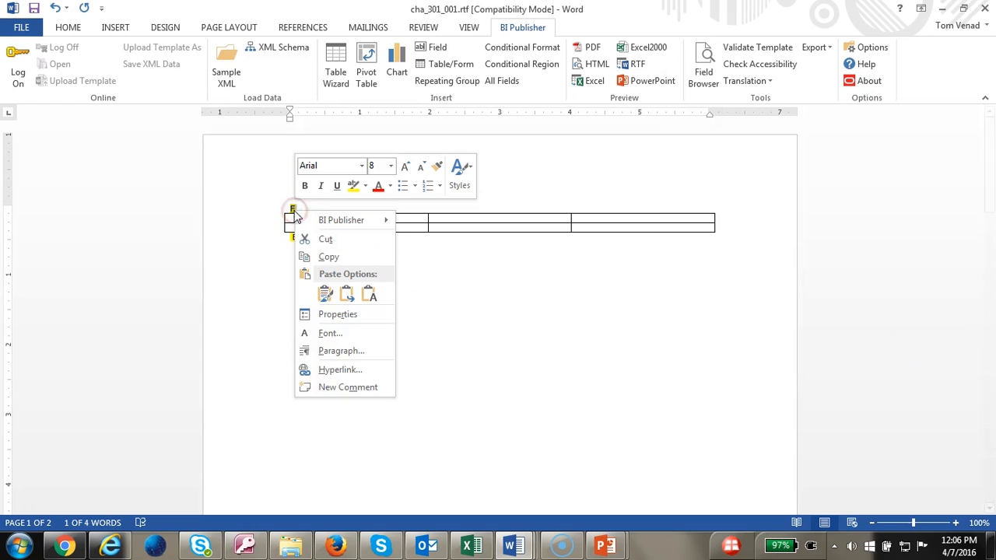
pyautogui.click(347, 316)
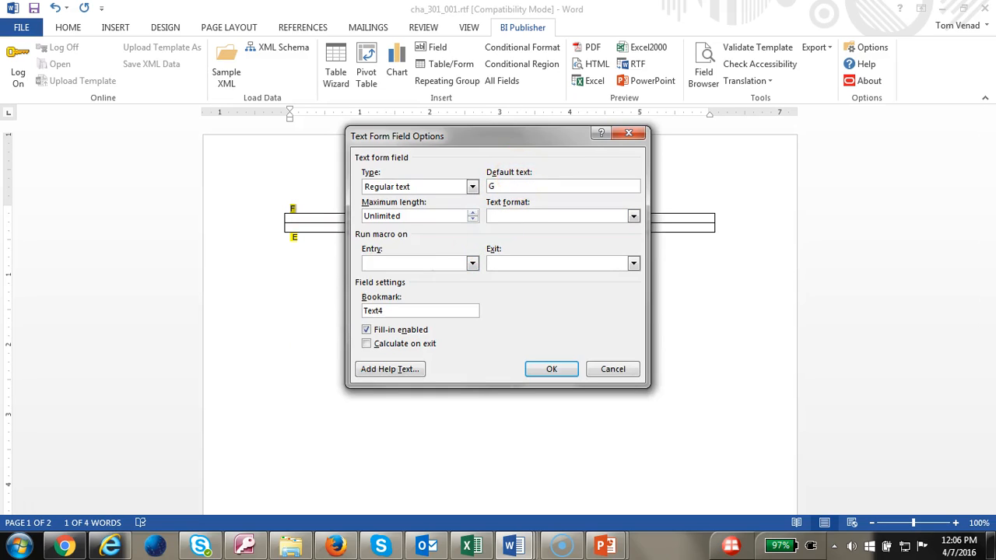
pyautogui.click(523, 182)
pyautogui.write('G')
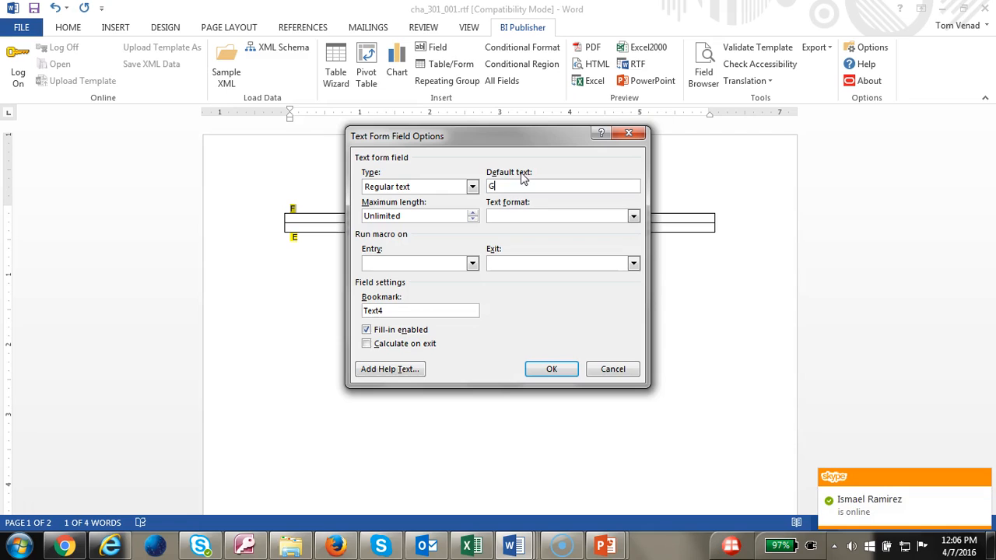
pyautogui.press('BackSpace')
pyautogui.press('BackSpace')
pyautogui.press('BackSpace')
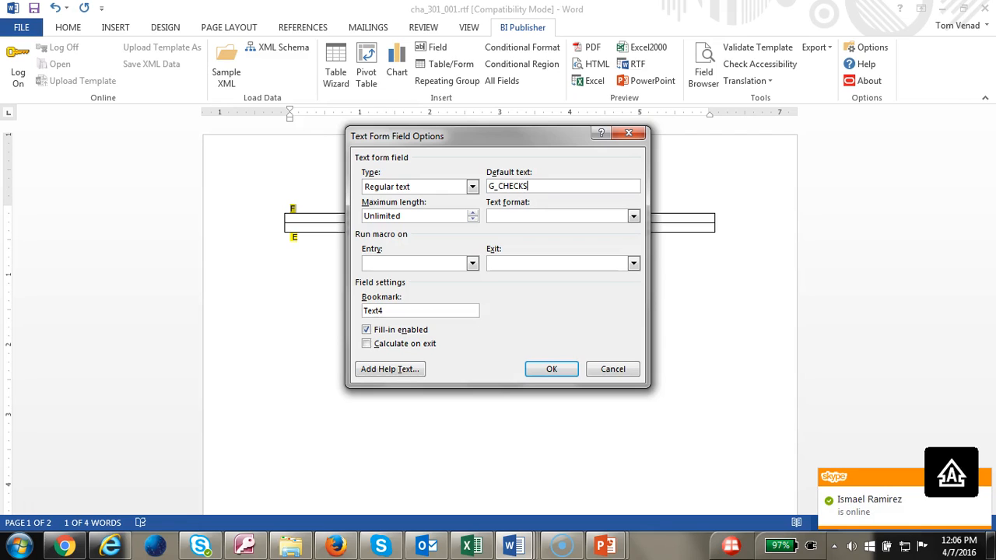
pyautogui.press('Return')
# Review the codes behind the G_CHECKS and END_G_CHECKS fields in the Field Browser
pyautogui.click(323, 248)
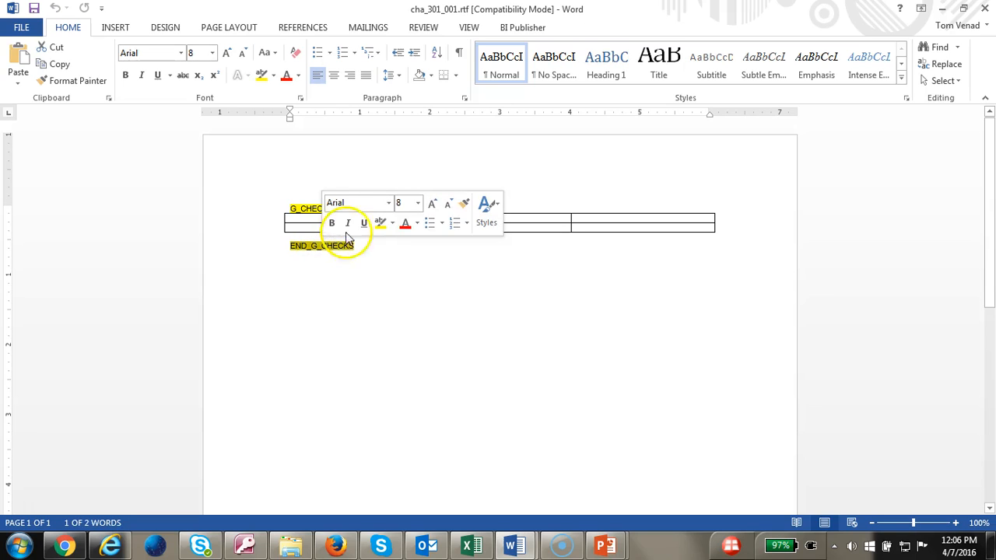
pyautogui.click(428, 198)
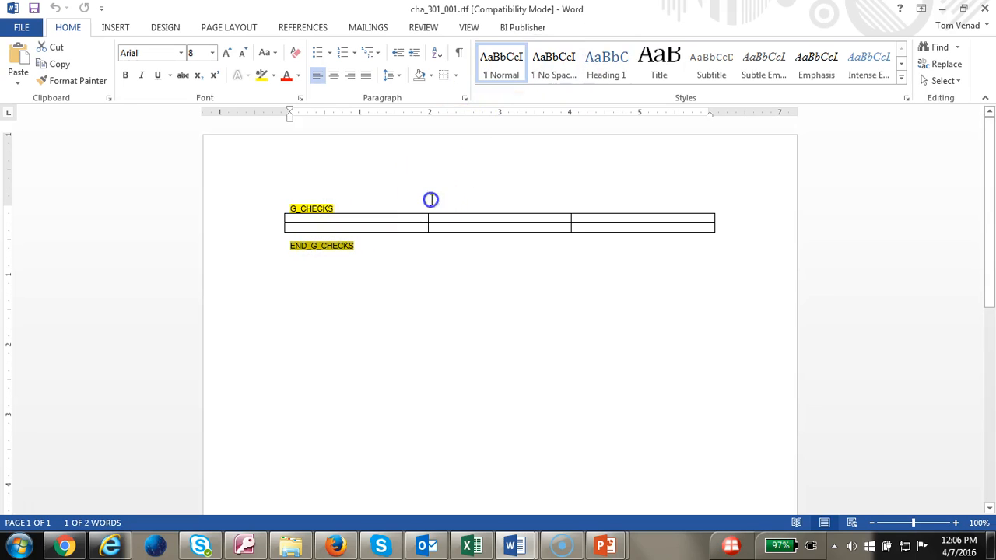
pyautogui.click(534, 28)
pyautogui.click(704, 67)
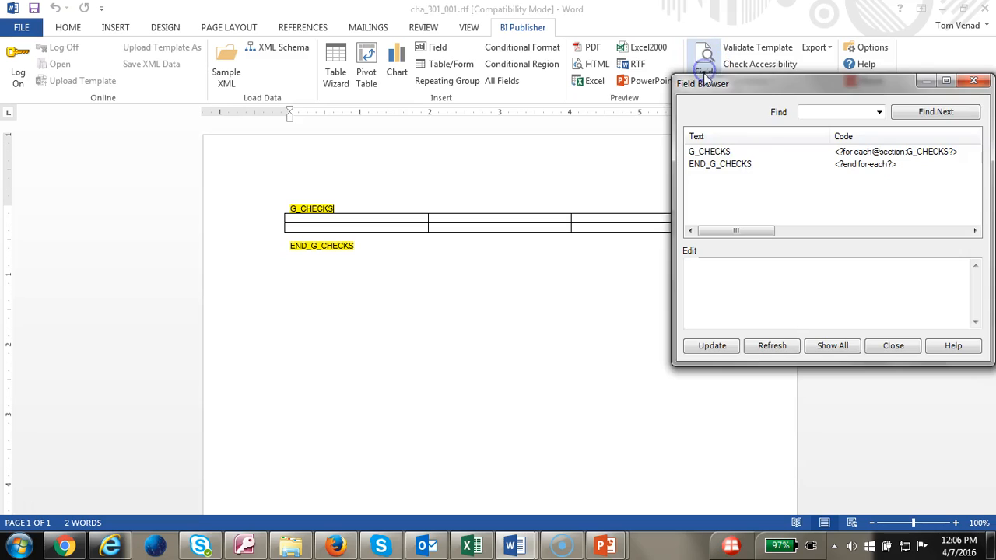
# Display the full code of the opening and closing G_CHECKS loop fields one at a time
pyautogui.click(723, 153)
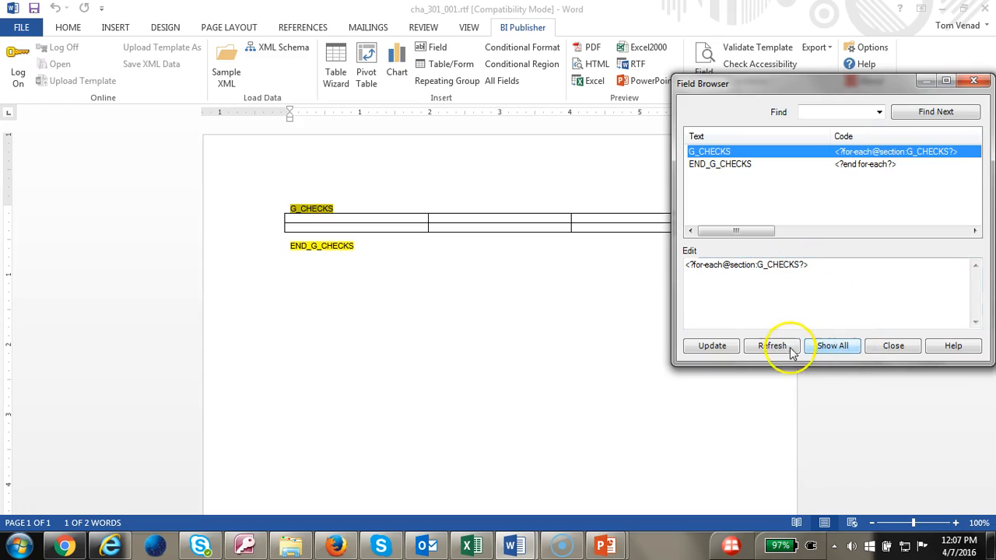
pyautogui.click(872, 163)
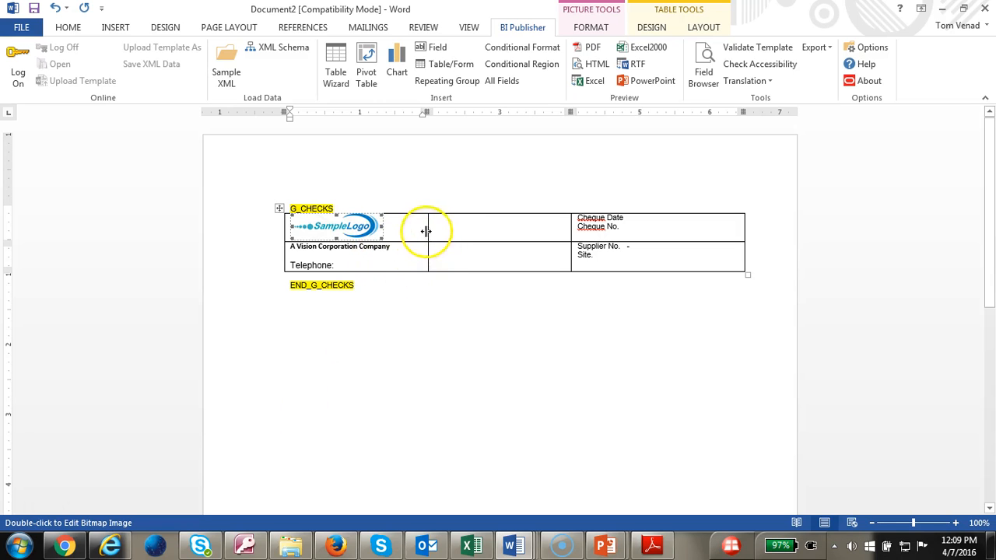
# Examine the header table's logo cell, company and telephone lines, and the cheque and supplier labels
pyautogui.click(415, 230)
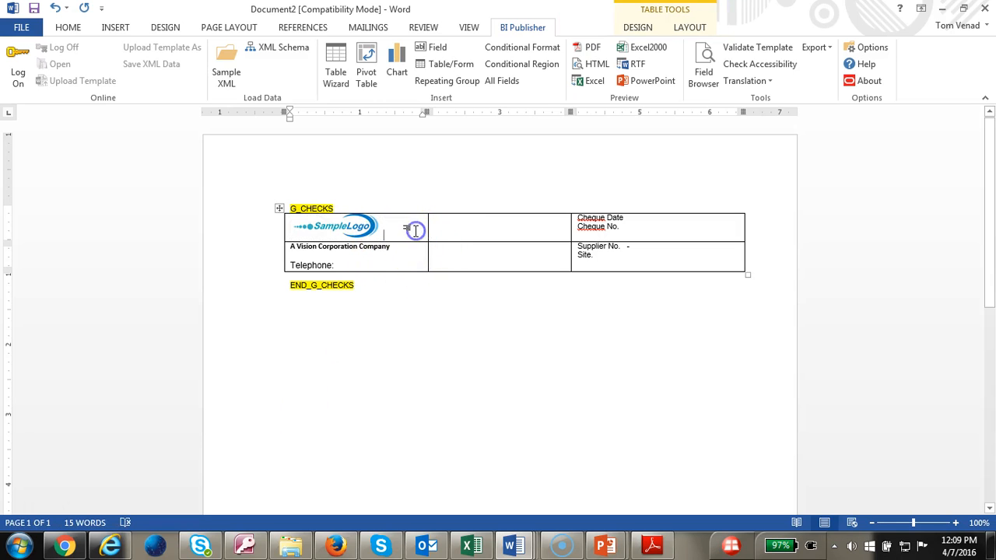
pyautogui.click(375, 236)
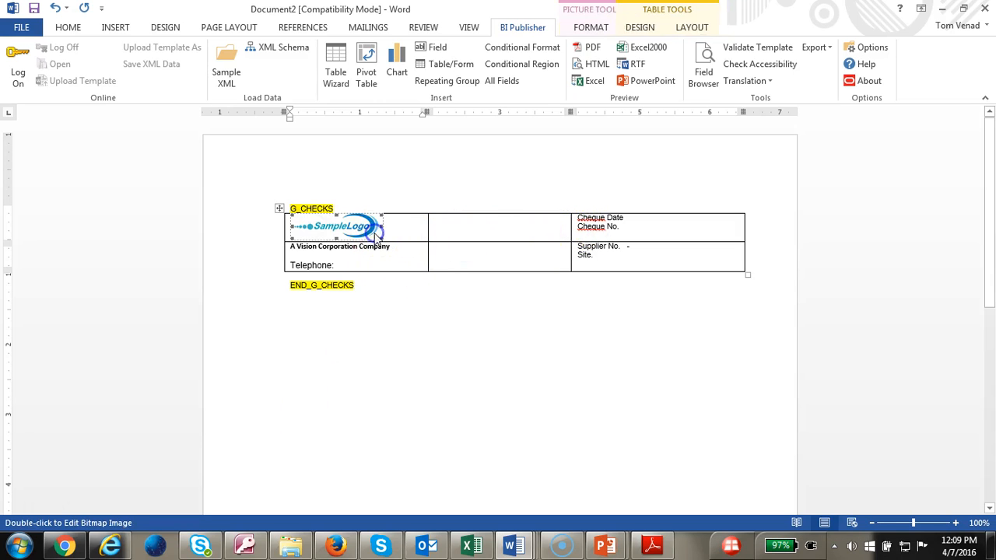
pyautogui.click(640, 226)
pyautogui.click(638, 213)
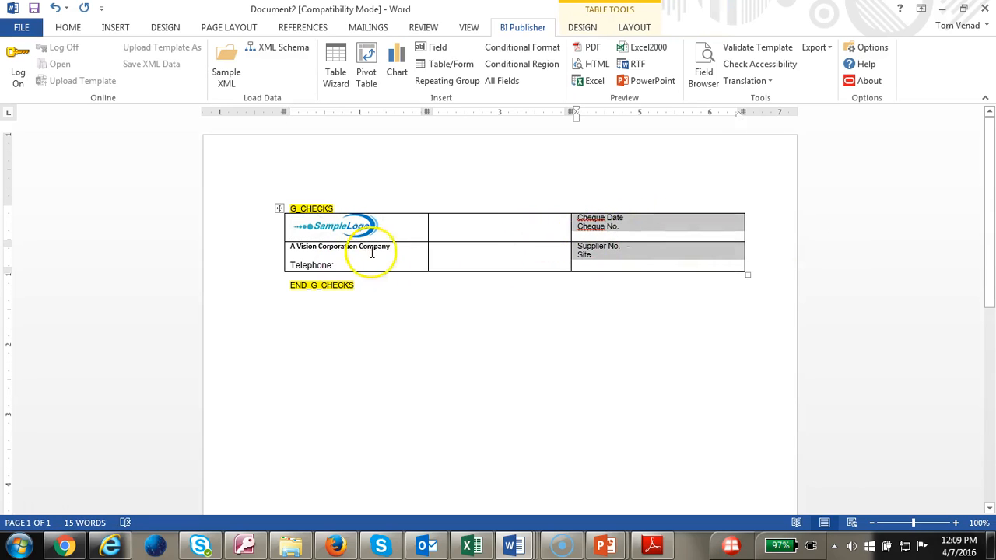
pyautogui.click(407, 255)
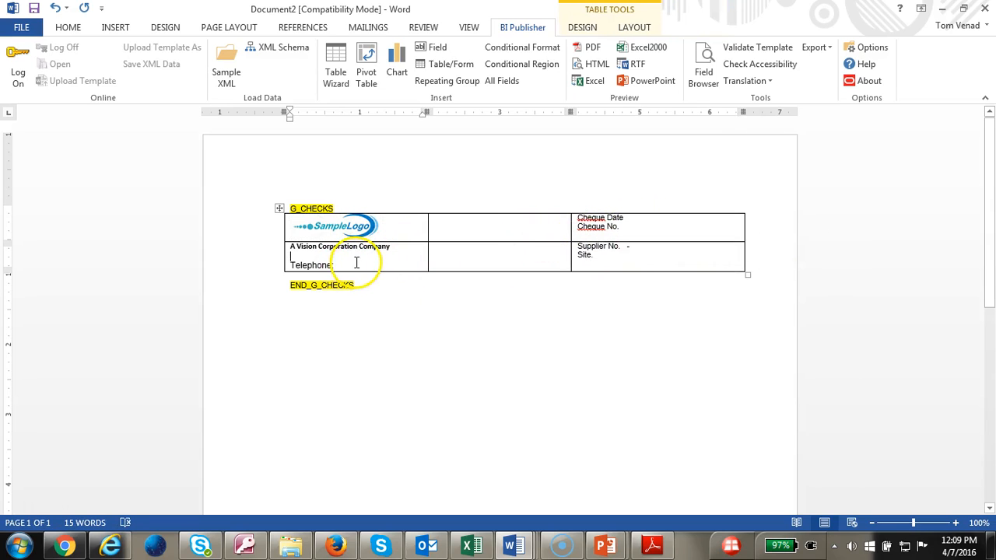
pyautogui.click(645, 254)
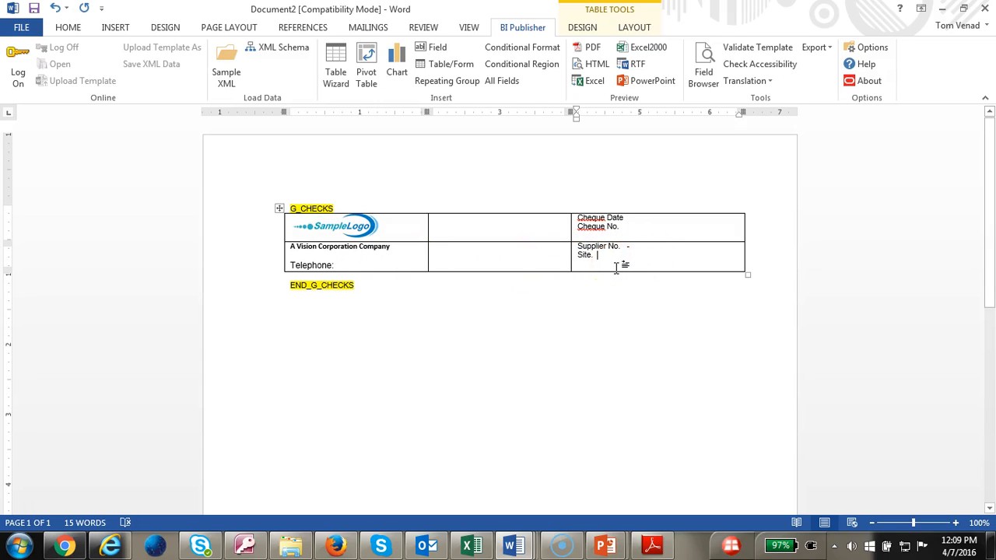
# Insert the C Check Number field from G Checks after the Cheque No. label in the header table
pyautogui.click(482, 236)
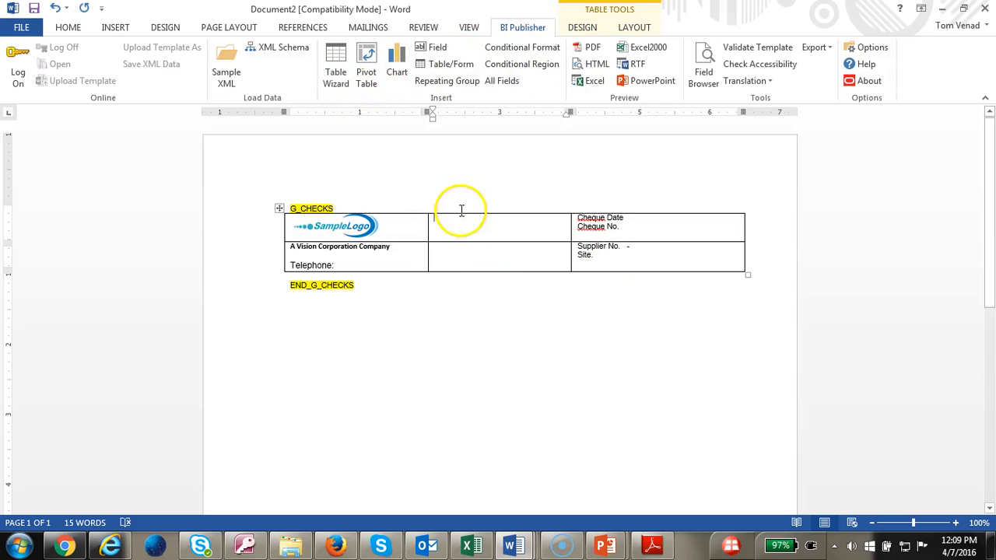
pyautogui.click(434, 47)
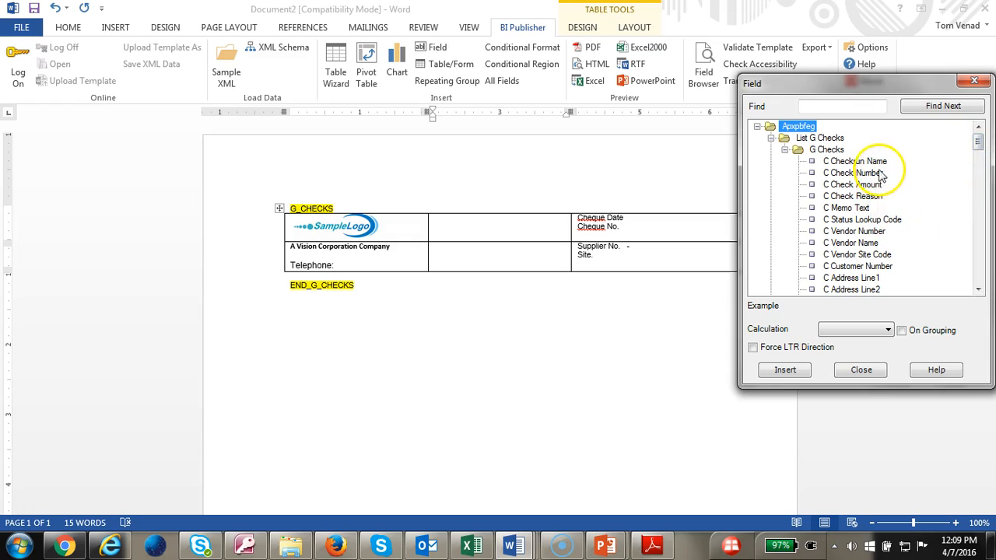
pyautogui.moveTo(873, 174); pyautogui.dragTo(639, 228)
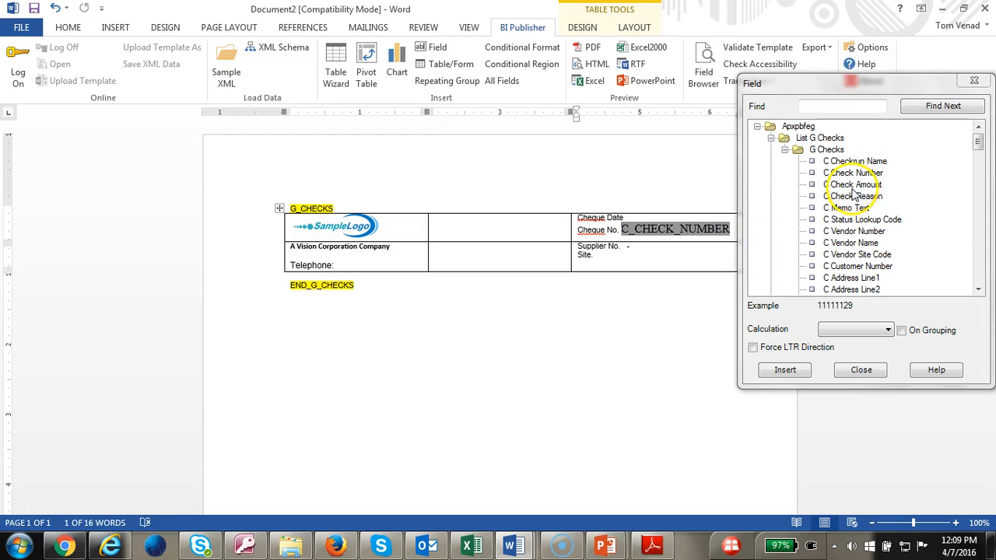
# Find the C Company Name Header field in the data source and insert it in the middle cell of the table's first row
pyautogui.click(852, 242)
pyautogui.scroll(-2, 871, 281)
pyautogui.scroll(-3, 871, 281)
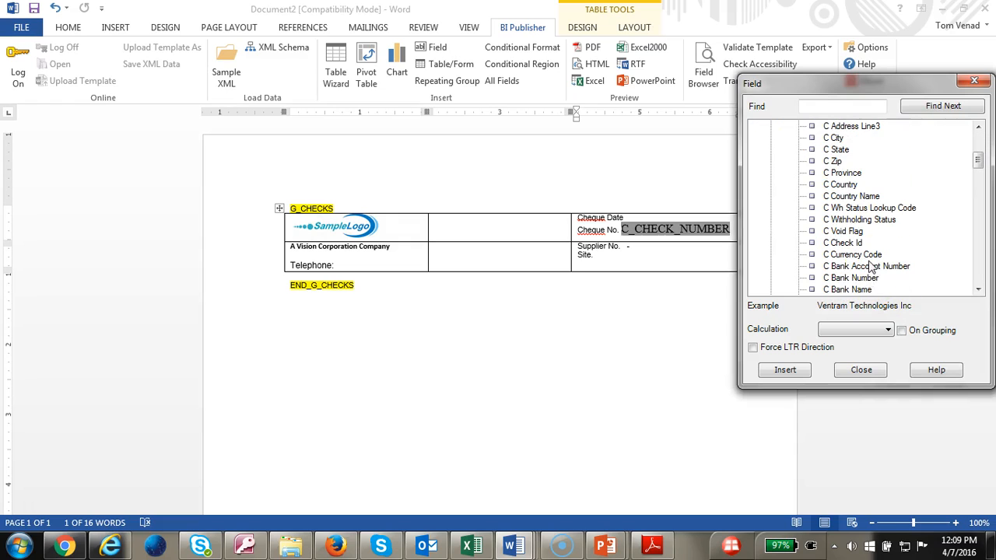
pyautogui.scroll(-1, 871, 268)
pyautogui.scroll(-4, 887, 272)
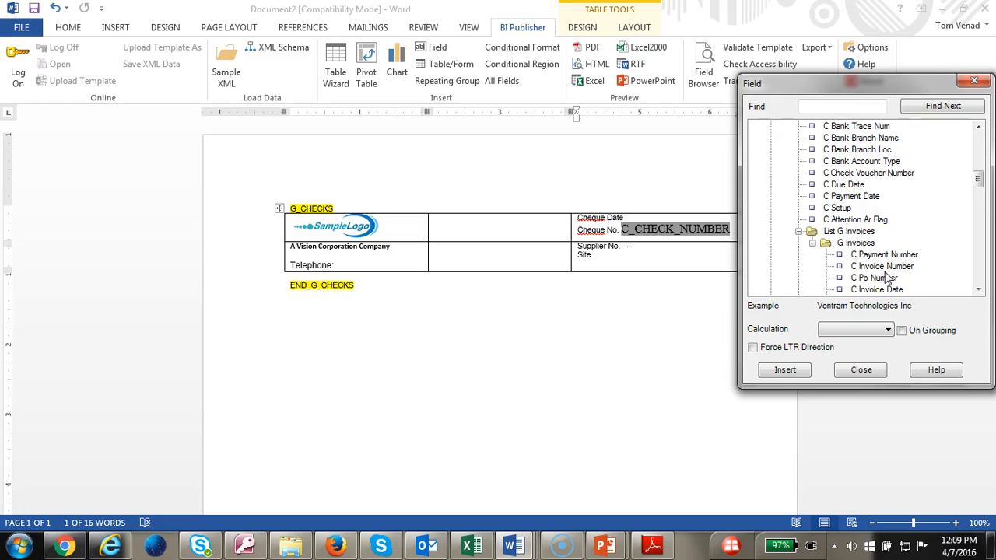
pyautogui.doubleClick(811, 232)
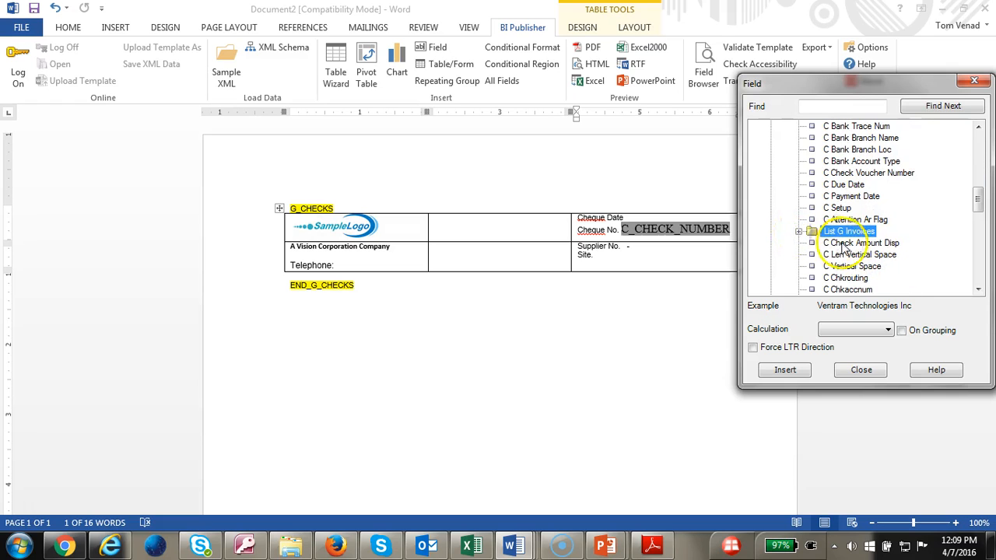
pyautogui.scroll(-1, 863, 257)
pyautogui.scroll(-2, 878, 266)
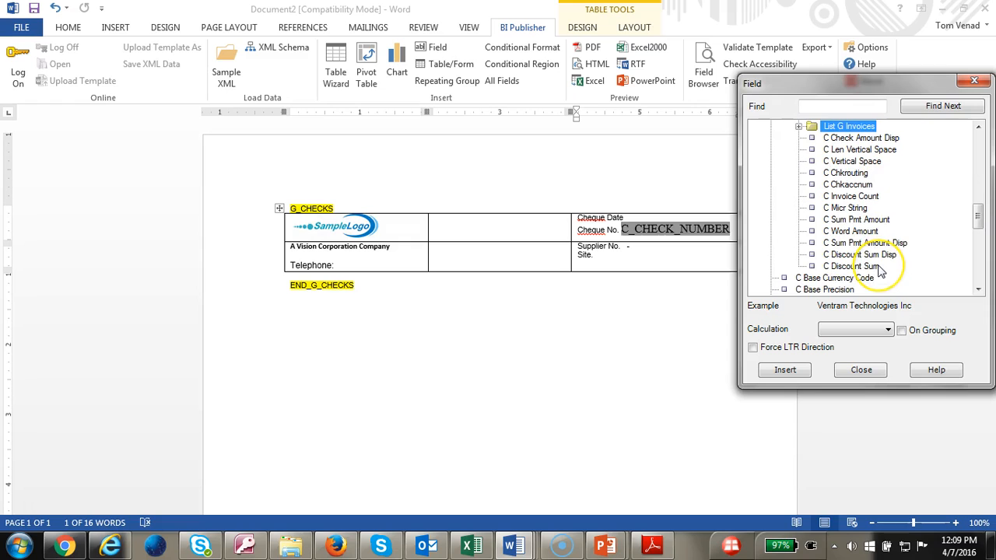
pyautogui.scroll(-2, 879, 270)
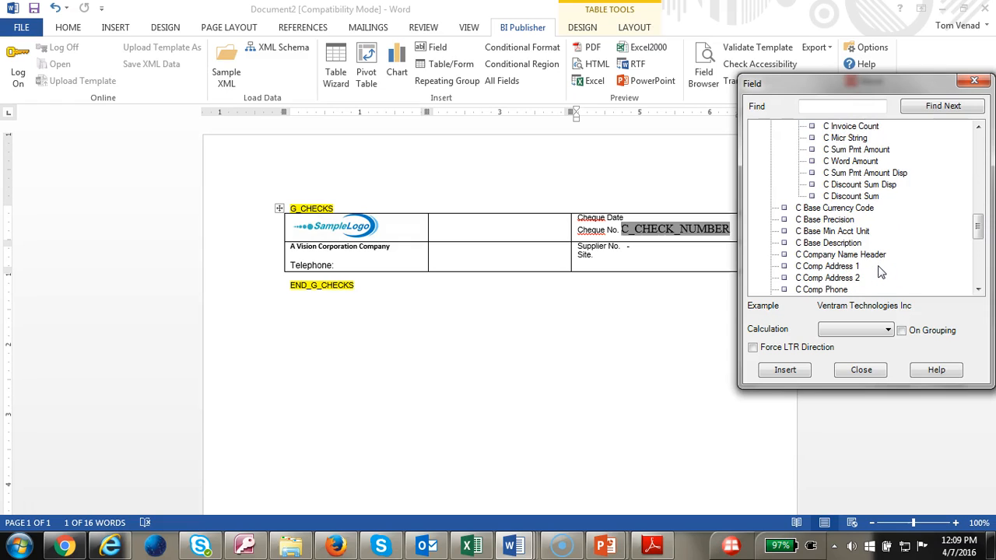
pyautogui.moveTo(869, 261); pyautogui.dragTo(538, 231)
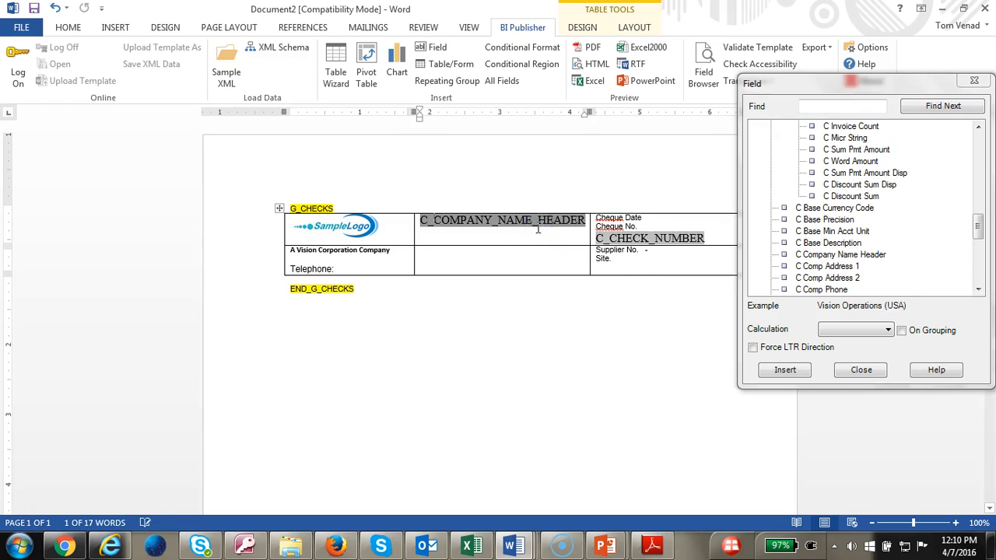
# Insert the C Comp Address 1 and C Comp Address 2 fields on separate lines above Telephone, and finish inserting fields
pyautogui.click(367, 260)
pyautogui.moveTo(839, 267); pyautogui.dragTo(315, 261)
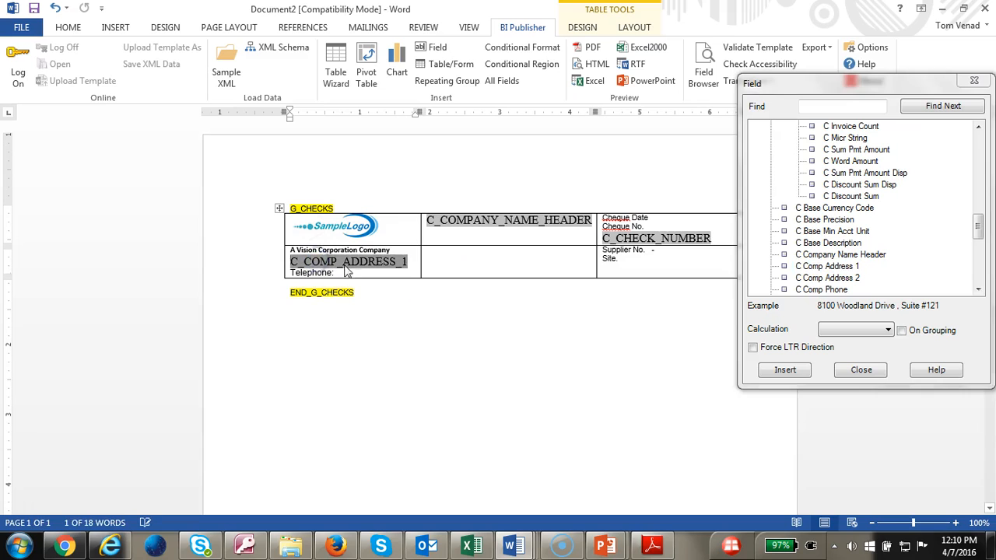
pyautogui.moveTo(827, 278); pyautogui.dragTo(418, 265)
pyautogui.press('Return')
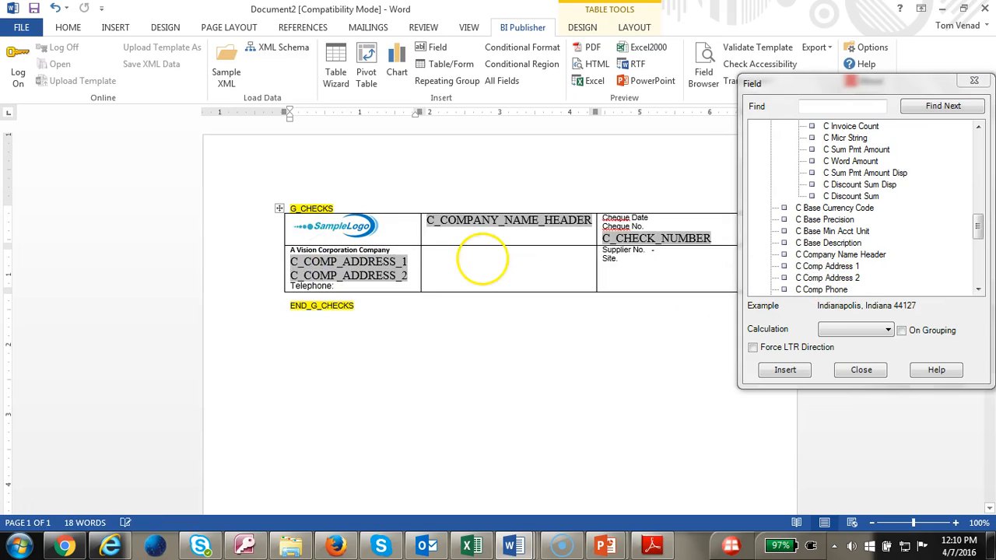
pyautogui.click(879, 372)
pyautogui.click(879, 371)
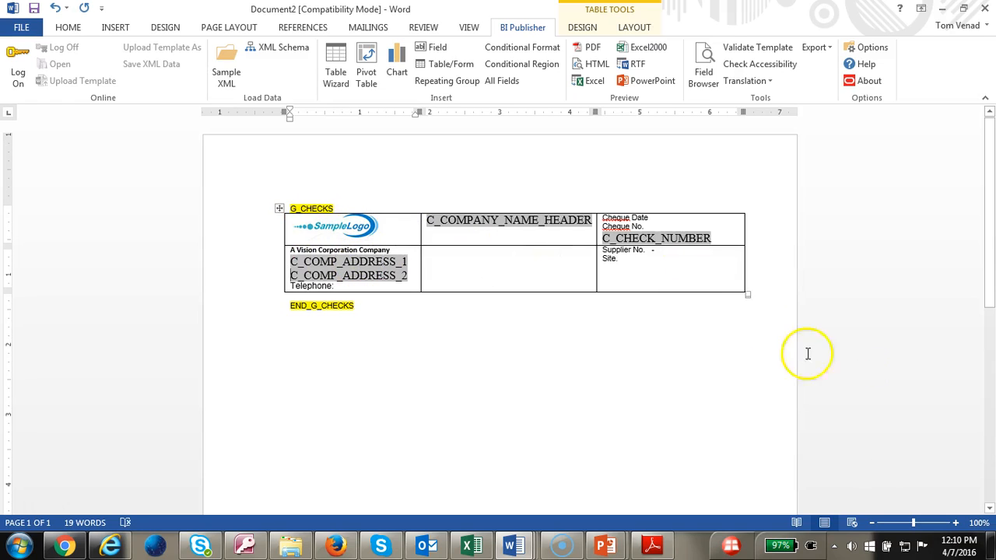
# Set the code of the C_COMP_ADDRESS_1 field to <?//C_COMP_ADDRESS_1?> in the Field Browser
pyautogui.click(306, 270)
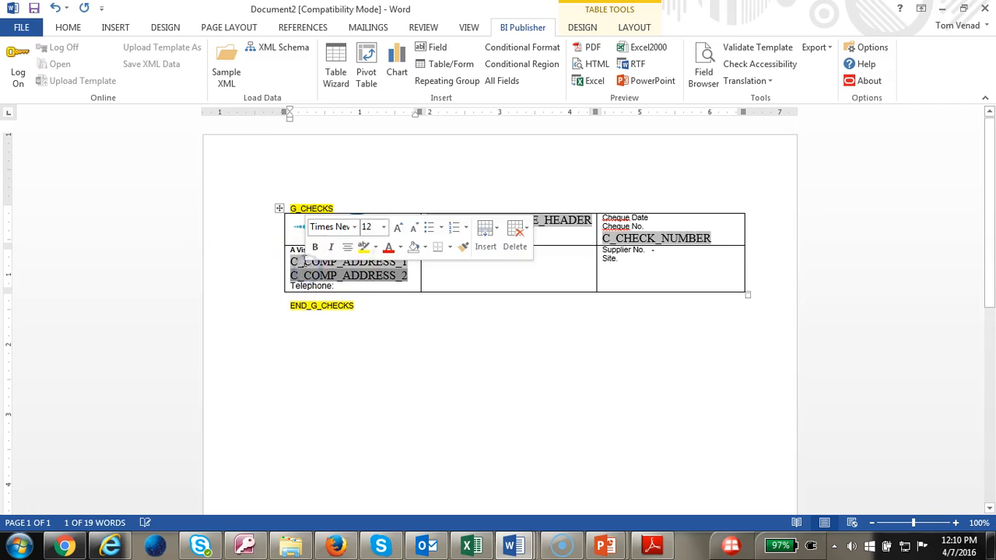
pyautogui.click(504, 220)
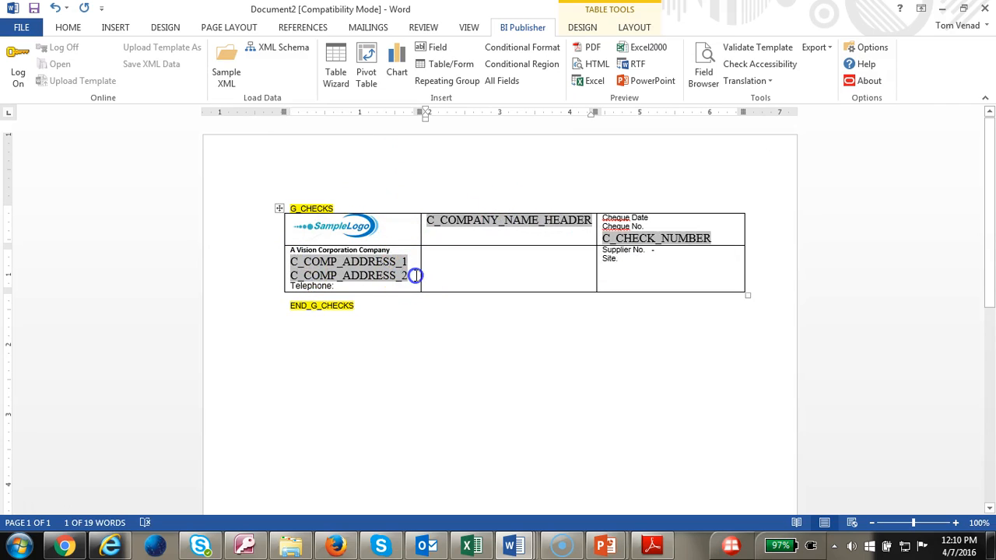
pyautogui.click(374, 263)
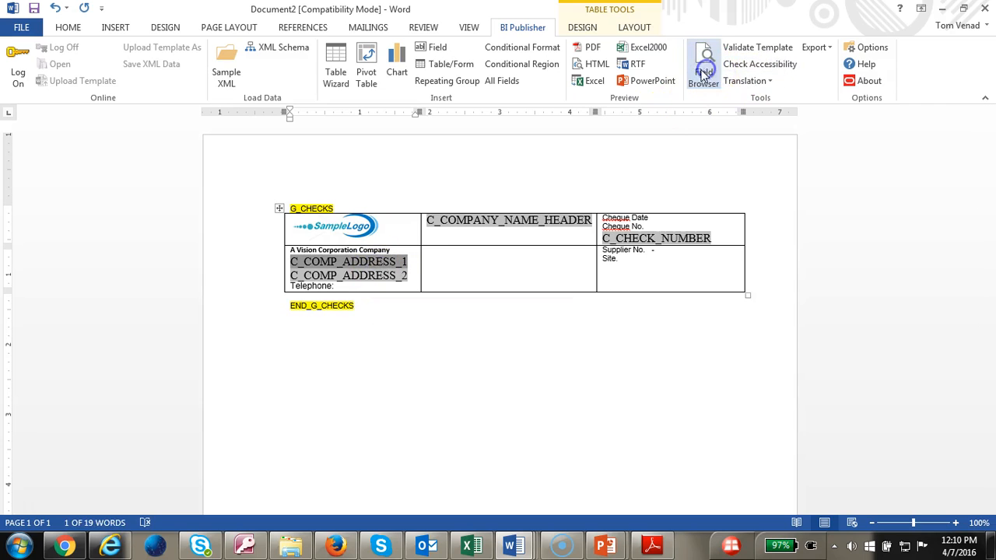
pyautogui.click(702, 71)
pyautogui.click(885, 155)
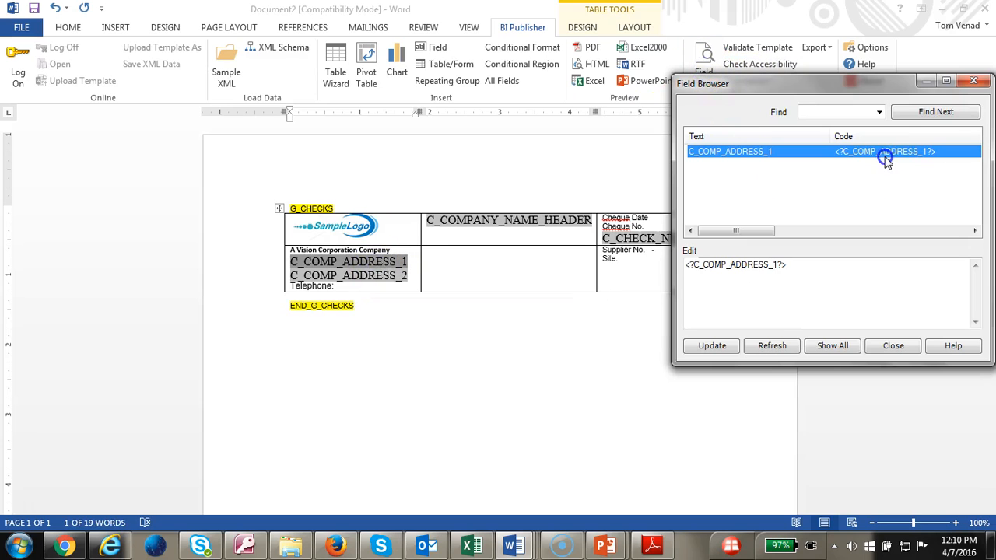
pyautogui.click(692, 267)
pyautogui.click(691, 266)
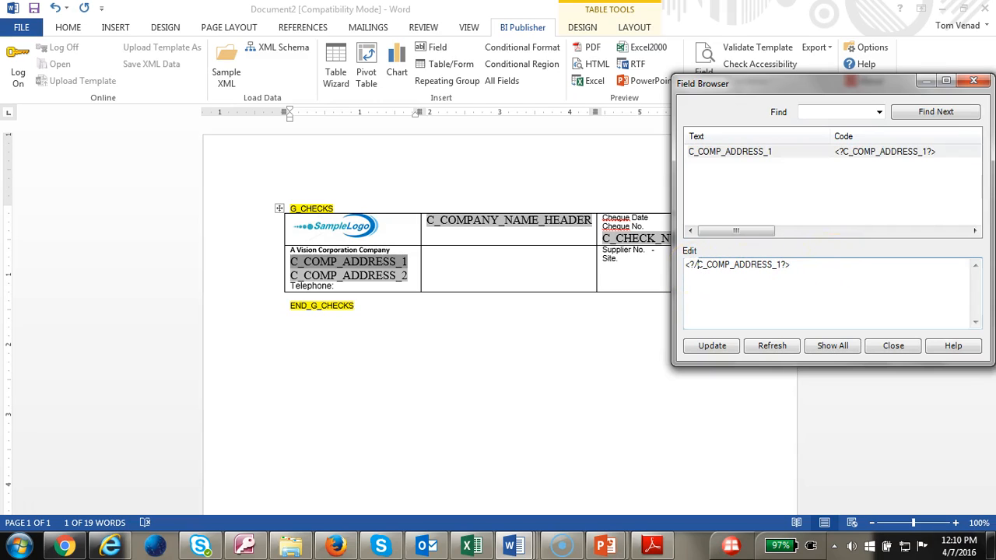
pyautogui.click(710, 347)
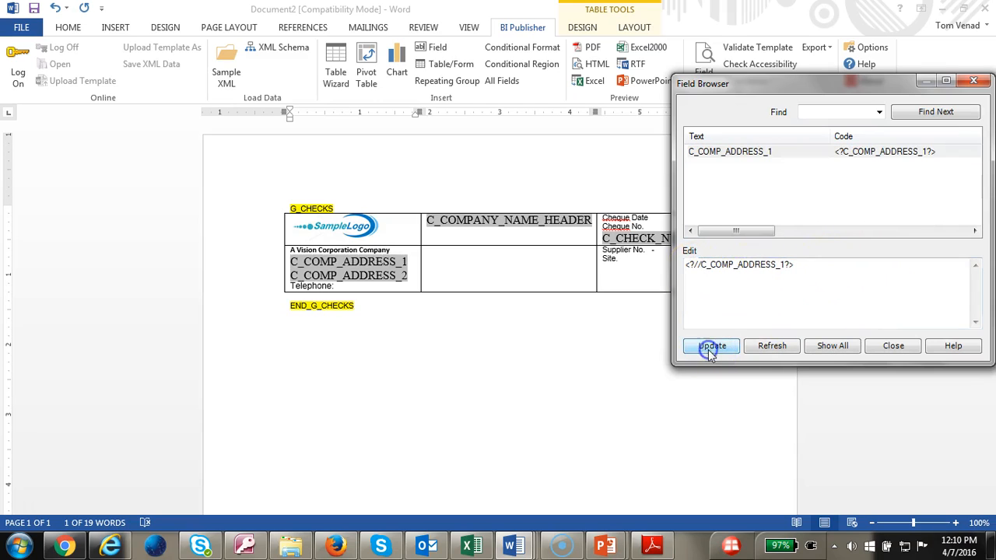
# Update the code of the C_COMP_ADDRESS_2 field with the same // prefix as the first address field and close the Field Browser
pyautogui.click(887, 201)
pyautogui.click(691, 265)
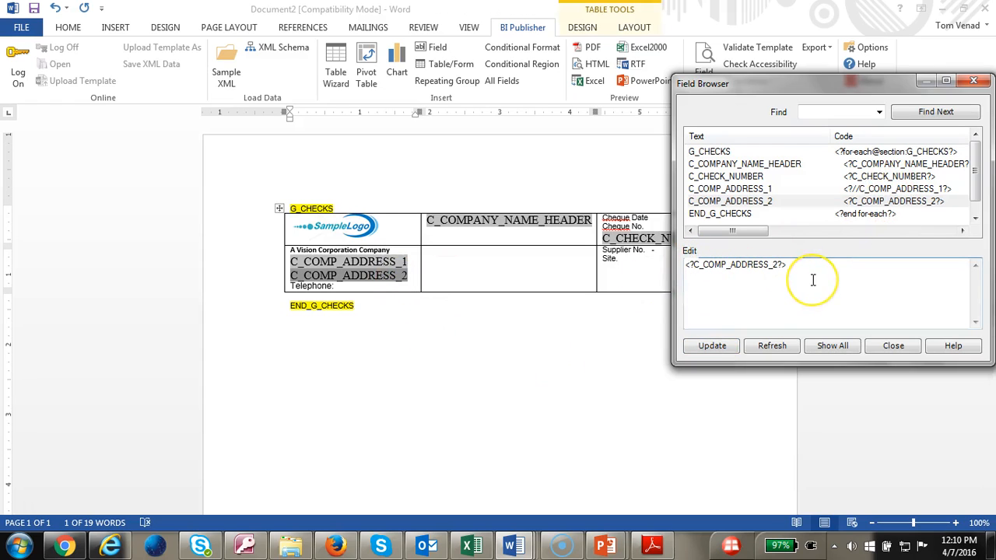
pyautogui.click(711, 346)
pyautogui.click(892, 346)
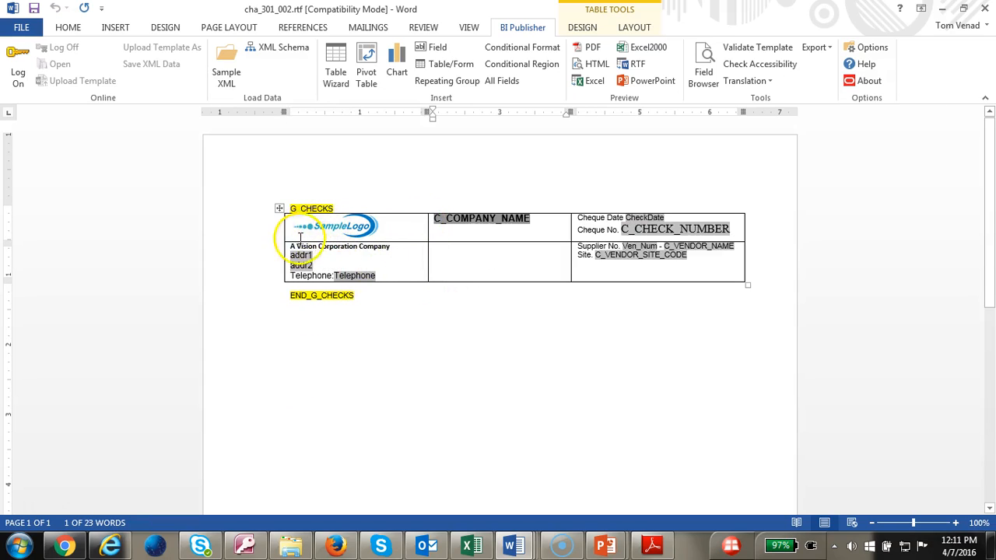
# Check the font formatting of the addr1 field in cha_301_002.rtf and preview the template as a PDF
pyautogui.click(301, 257)
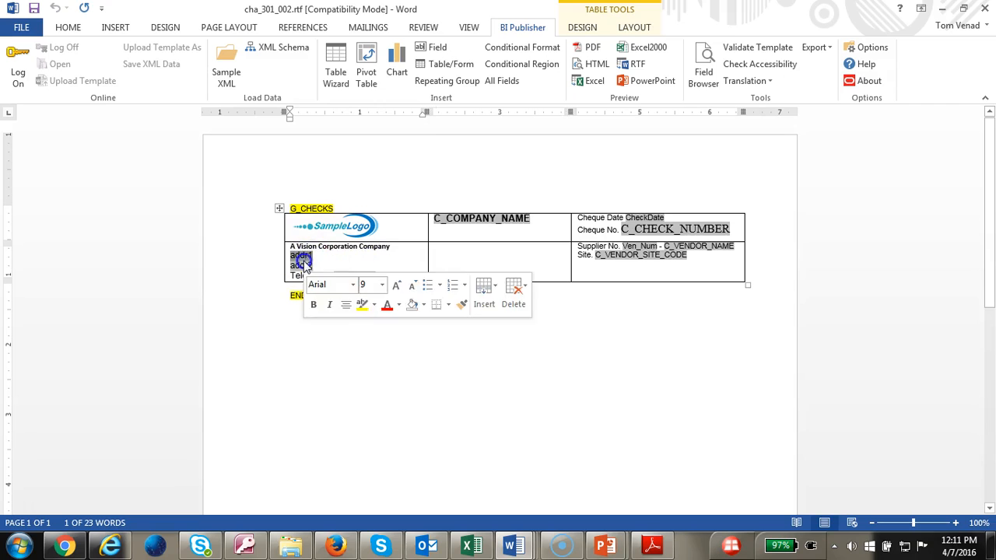
pyautogui.click(67, 27)
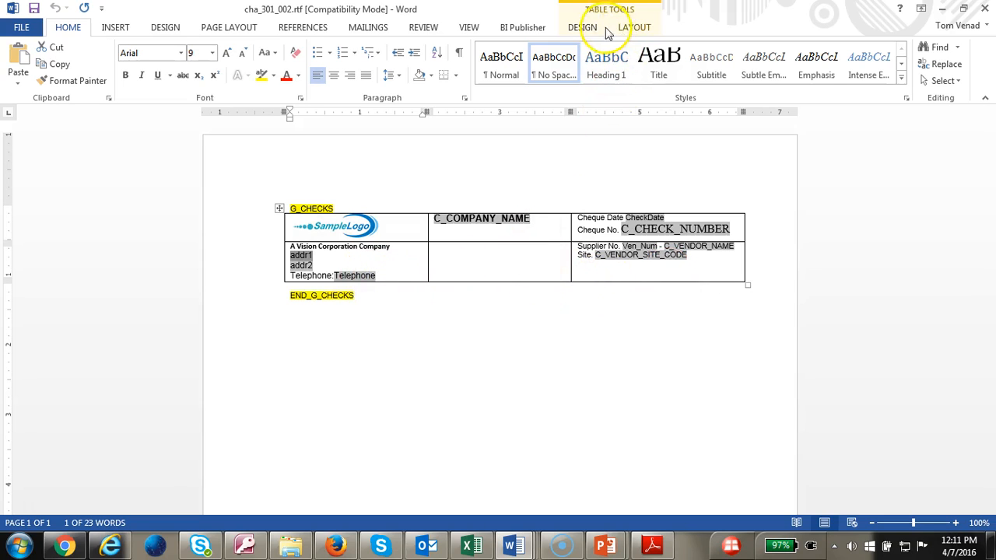
pyautogui.click(539, 30)
pyautogui.click(589, 48)
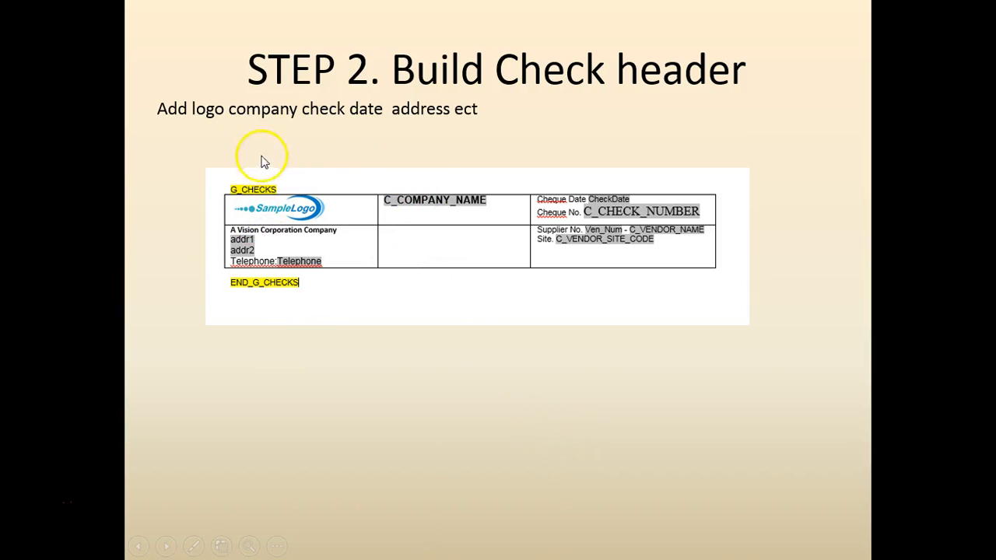
# Advance the PowerPoint slides to STEP 3 and read how the invoice rows and columns are built
pyautogui.click(448, 398)
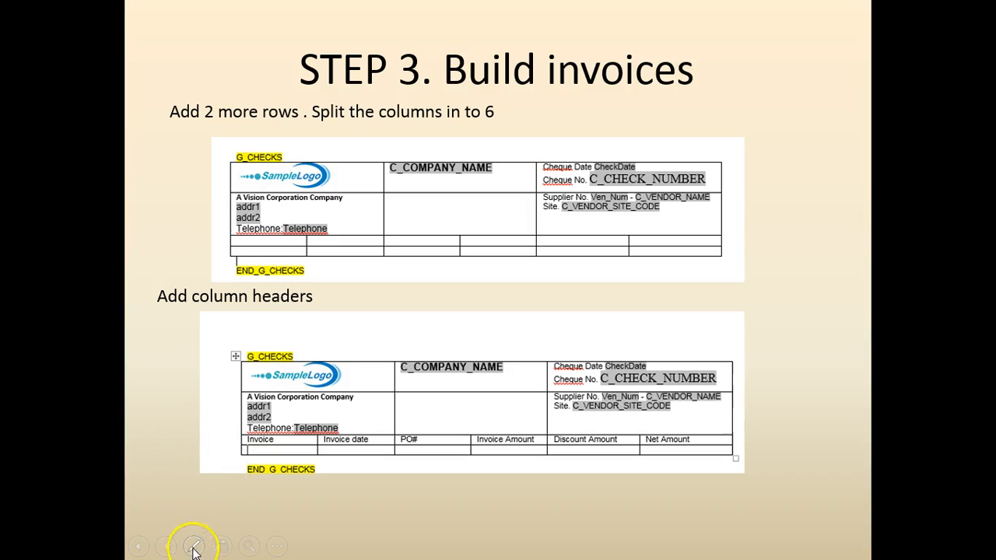
pyautogui.click(193, 548)
pyautogui.click(167, 408)
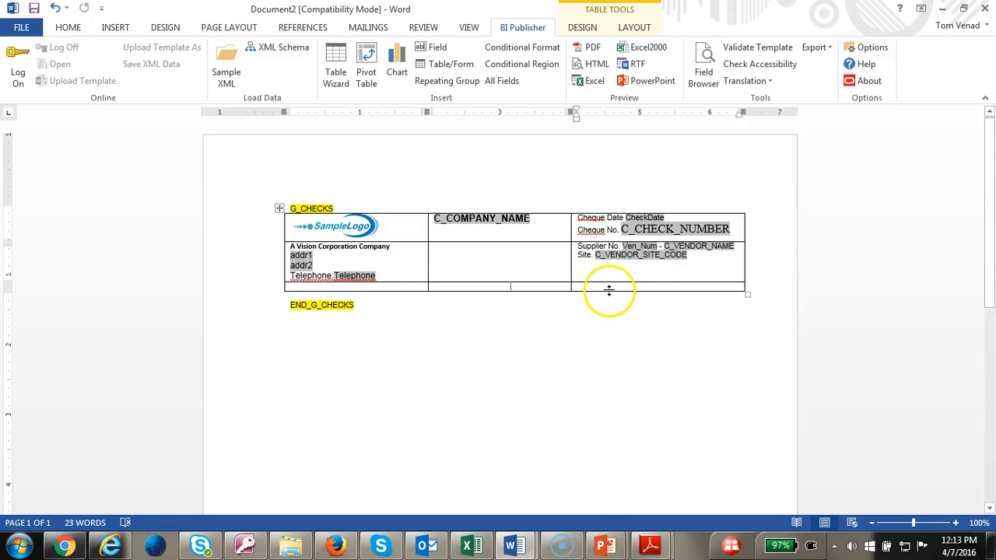
# Add another empty row at the end of the header table in the Word template
pyautogui.press('Tab')
pyautogui.press('Tab')
pyautogui.press('Tab')
# Split the first and middle cells of the upper empty row below Telephone into two columns and one row each
pyautogui.click(355, 288)
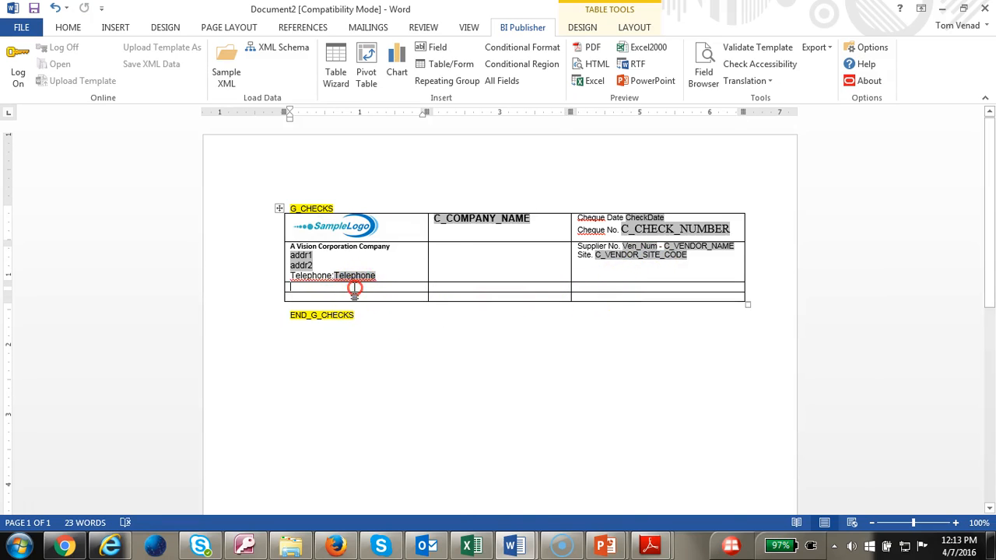
pyautogui.rightClick(354, 288)
pyautogui.click(397, 428)
pyautogui.click(465, 294)
pyautogui.click(470, 286)
pyautogui.rightClick(471, 287)
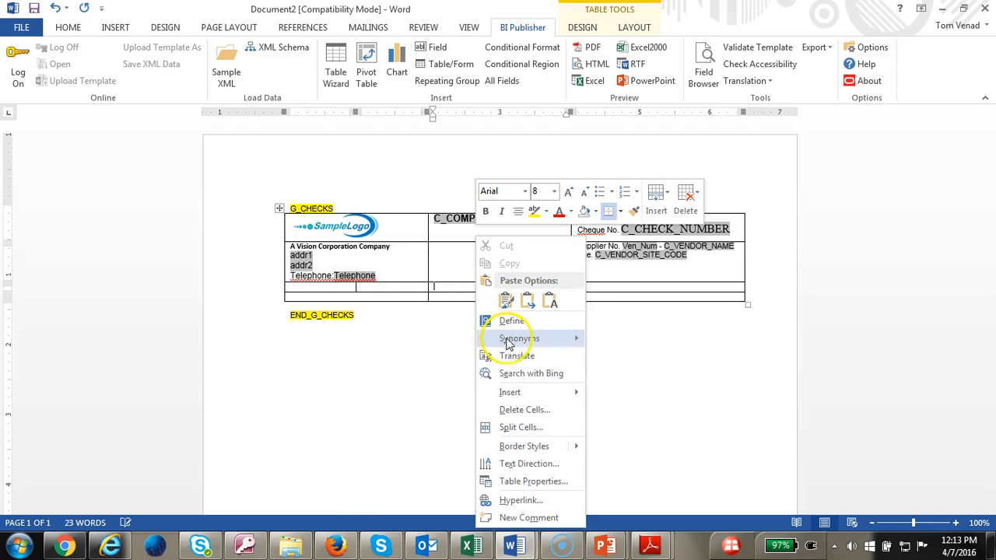
pyautogui.click(521, 427)
pyautogui.click(483, 296)
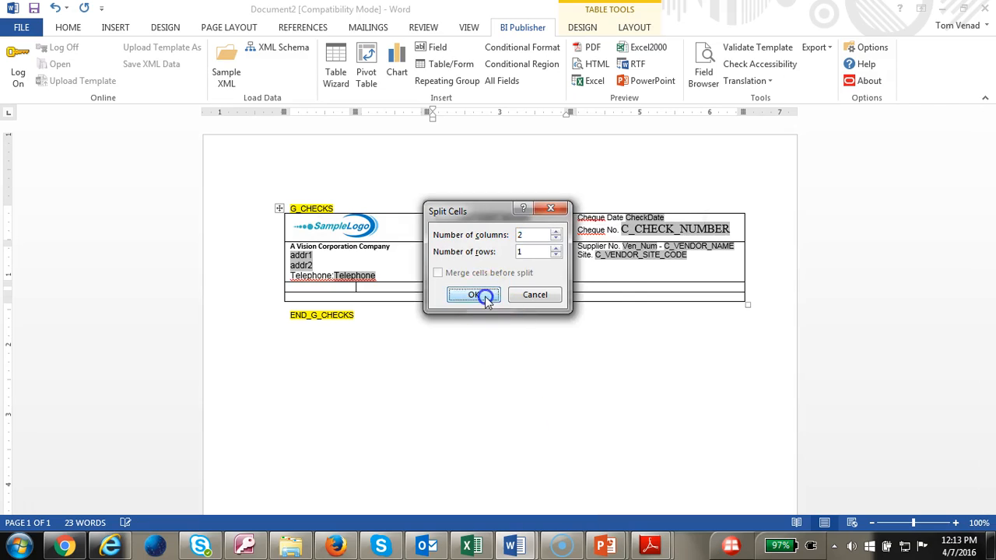
# Split the third cell of the upper empty row into two columns and one row
pyautogui.click(614, 288)
pyautogui.rightClick(614, 288)
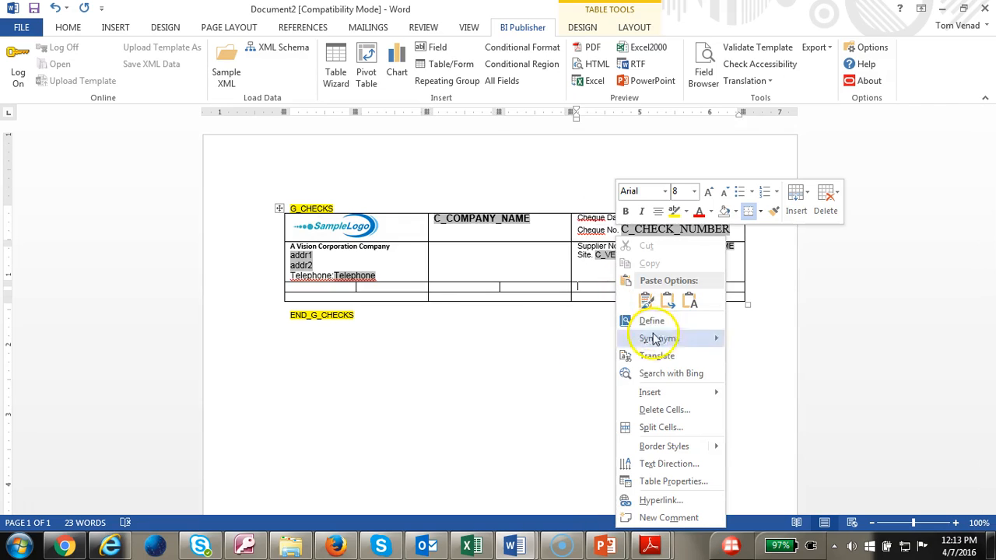
pyautogui.click(661, 427)
pyautogui.click(469, 291)
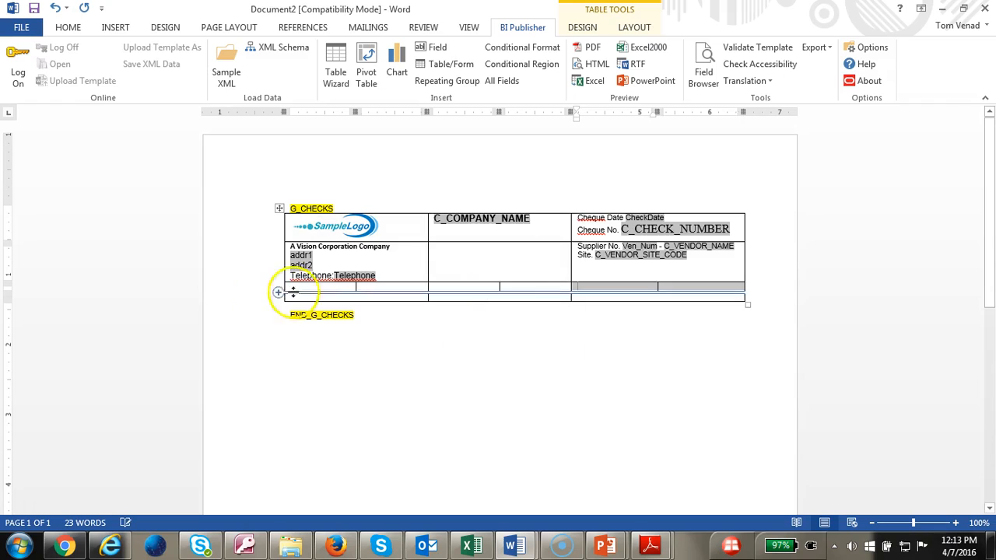
# Add another row at the table's end, and cut the unsplit rows below the six-column row
pyautogui.click(277, 302)
pyautogui.click(314, 299)
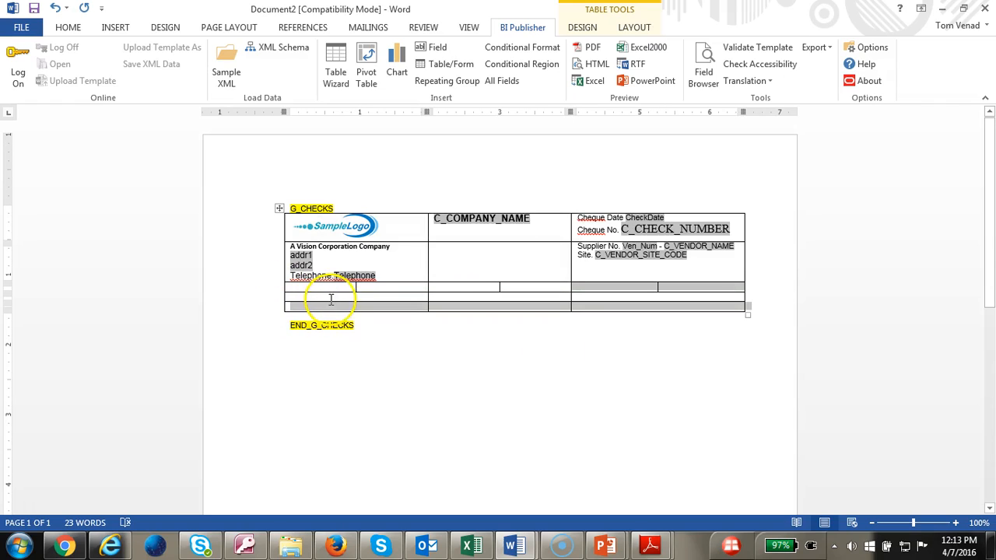
pyautogui.moveTo(337, 298); pyautogui.dragTo(744, 318)
pyautogui.rightClick(718, 310)
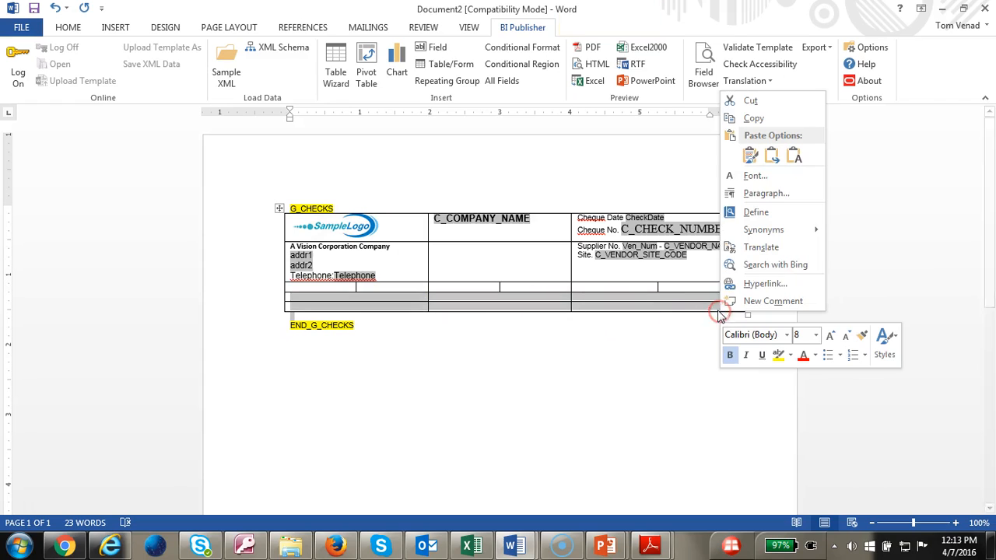
pyautogui.click(750, 101)
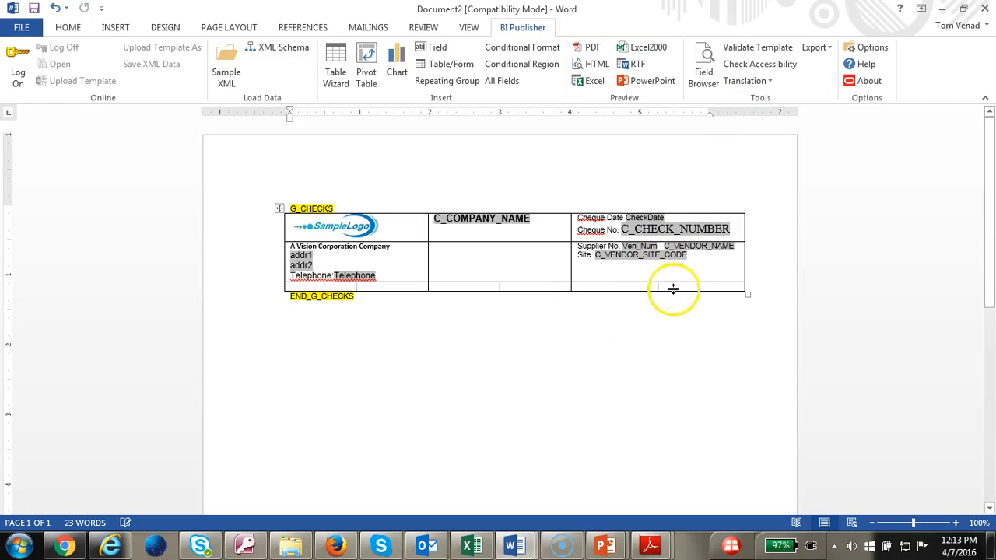
# Fill the upper six-column row with the headers Invoice, Invoice date, PO#, Invoice Amount, Discount Amount and Net Amount
pyautogui.hotkey('ctrl', 'z')
pyautogui.click(337, 287)
pyautogui.write('Invoice')
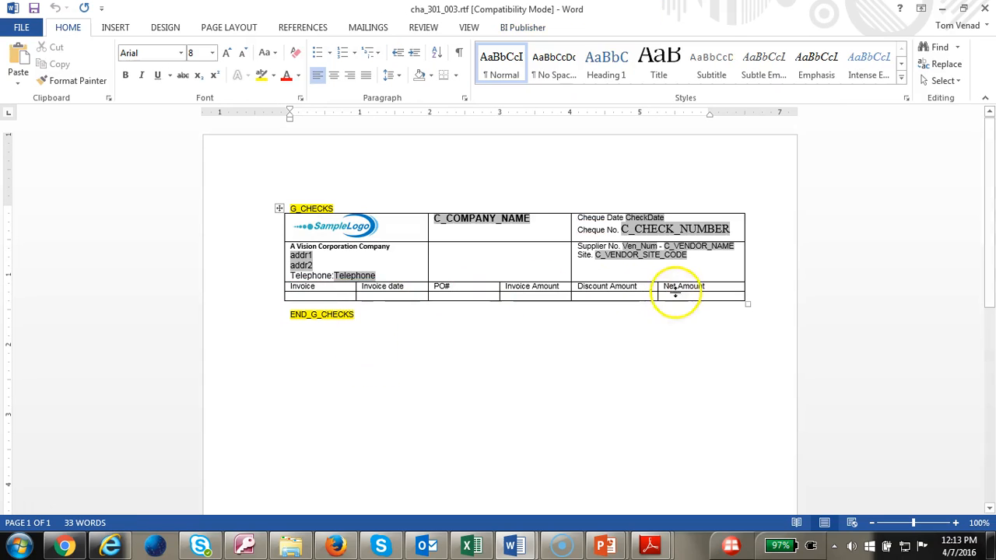
pyautogui.click(715, 285)
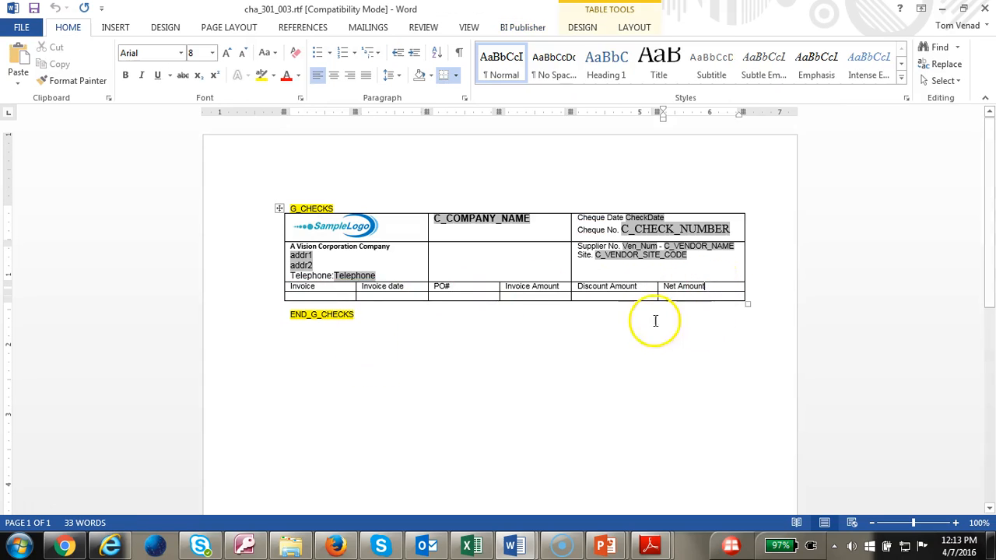
pyautogui.click(333, 288)
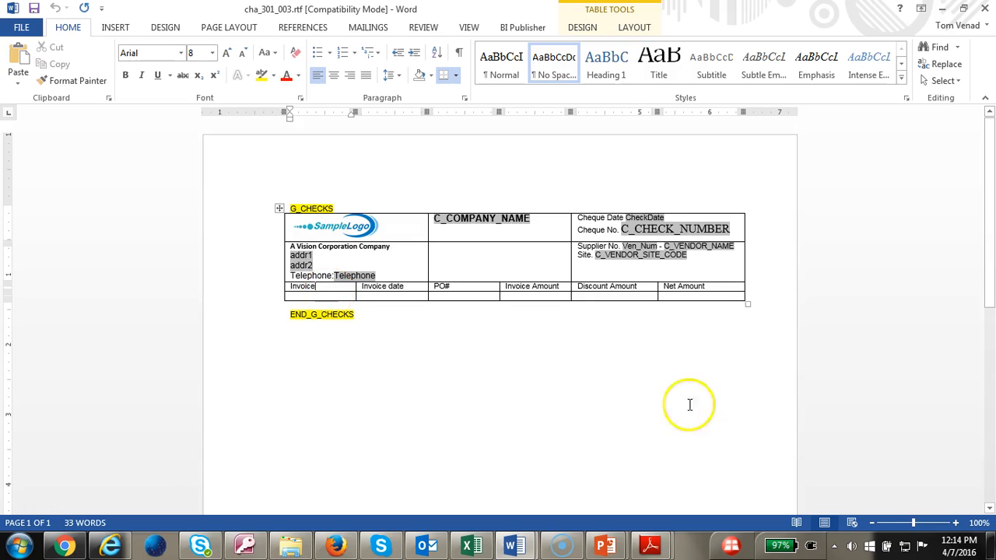
# Switch to the PowerPoint slides and review the column headers on the STEP 3 Build invoices slide
pyautogui.moveTo(605, 544)
pyautogui.click(644, 467)
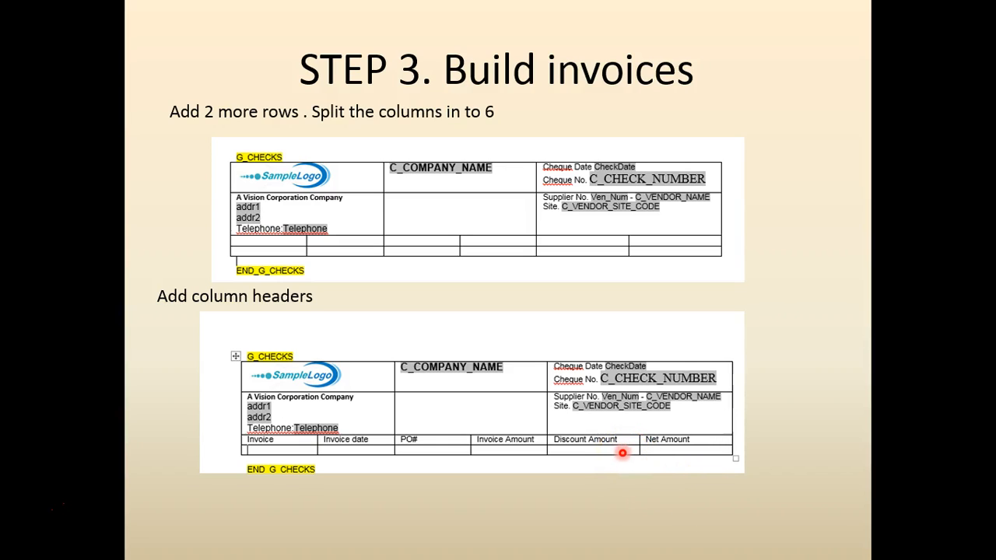
pyautogui.click(623, 453)
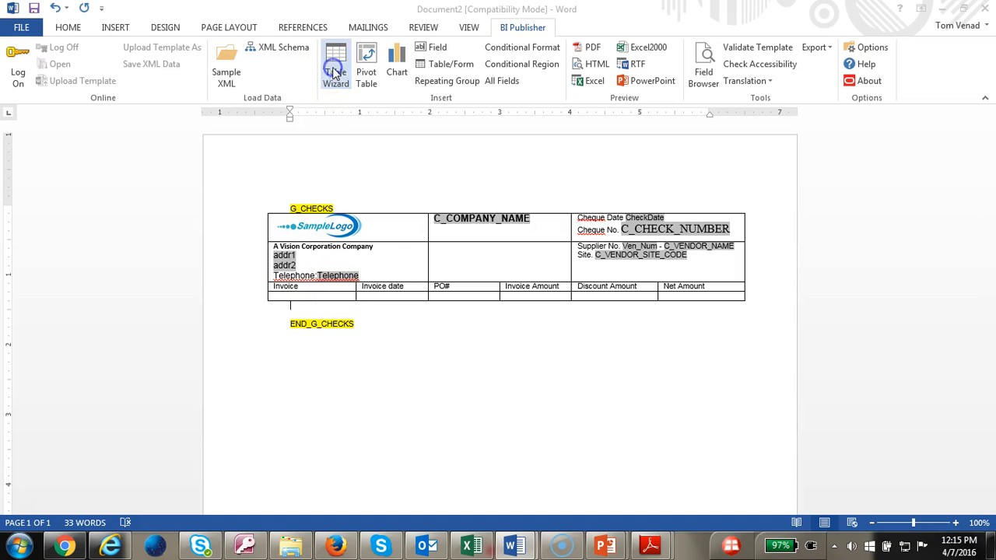
# Add a blank line between the check table and the END_G_CHECKS field
pyautogui.click(334, 72)
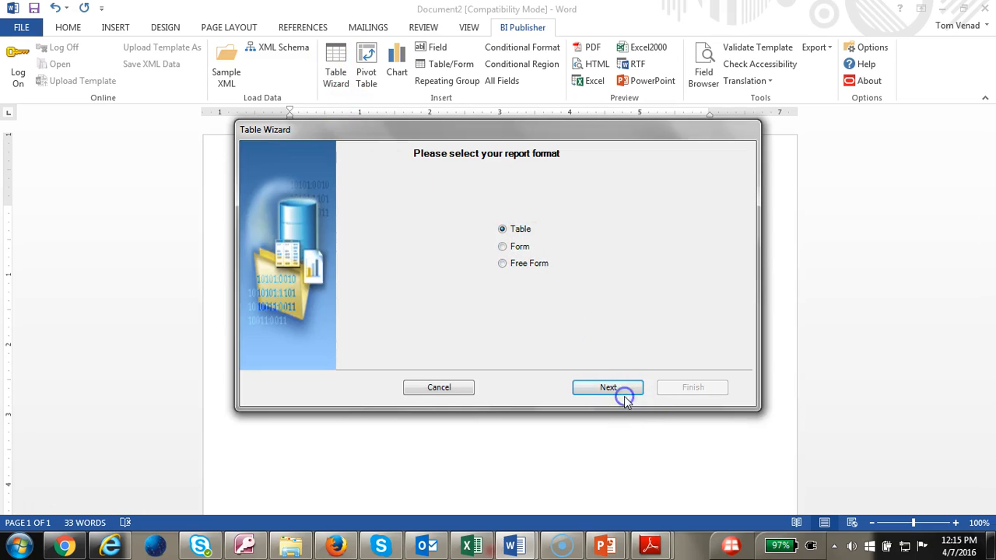
pyautogui.click(439, 387)
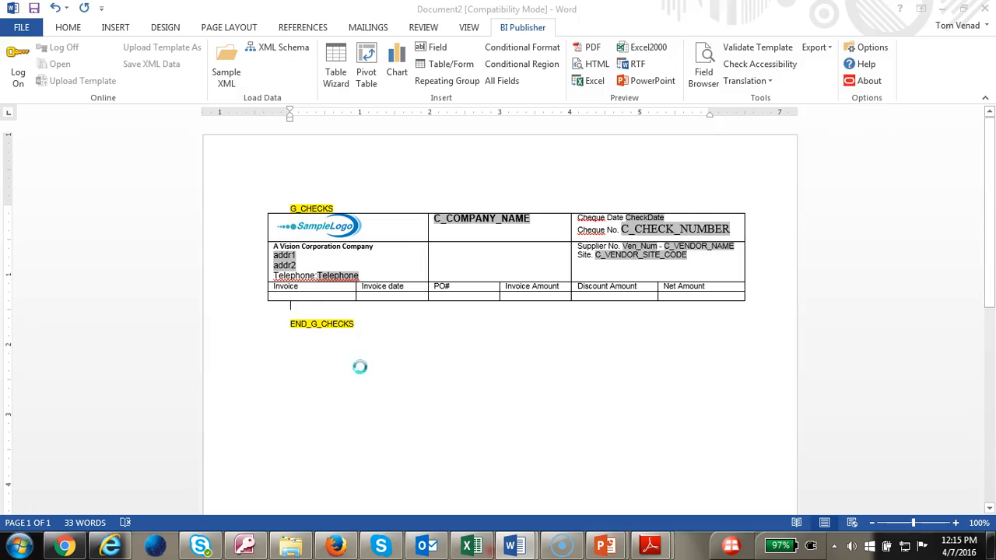
pyautogui.click(321, 311)
pyautogui.press('Return')
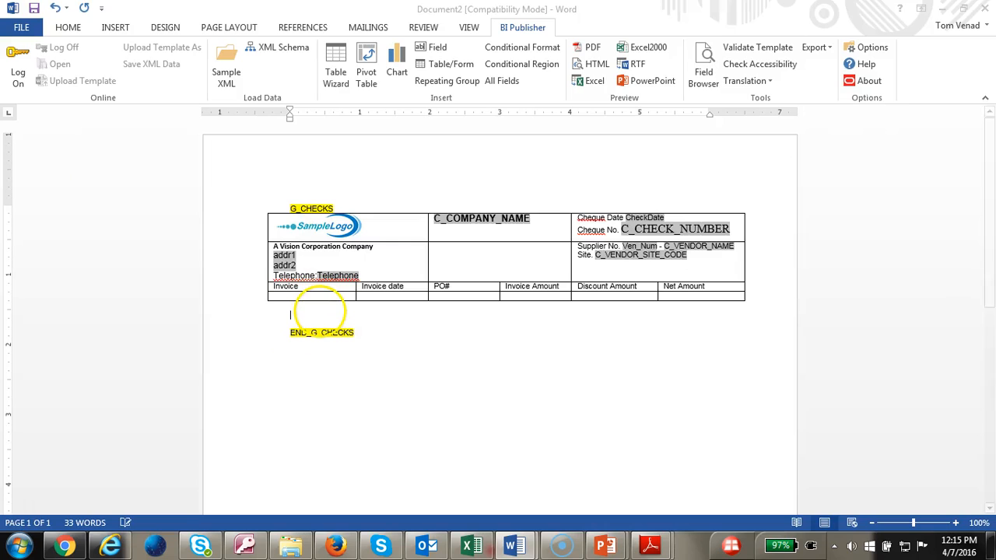
# Start the Table Wizard with the Table report format and the invoices data set under G_CHECKS
pyautogui.click(335, 70)
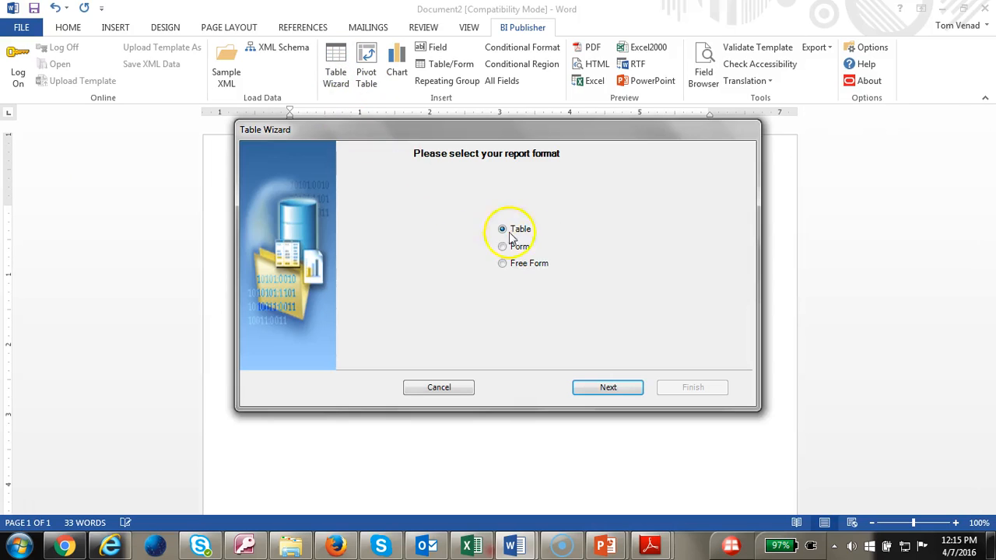
pyautogui.click(609, 387)
pyautogui.click(624, 246)
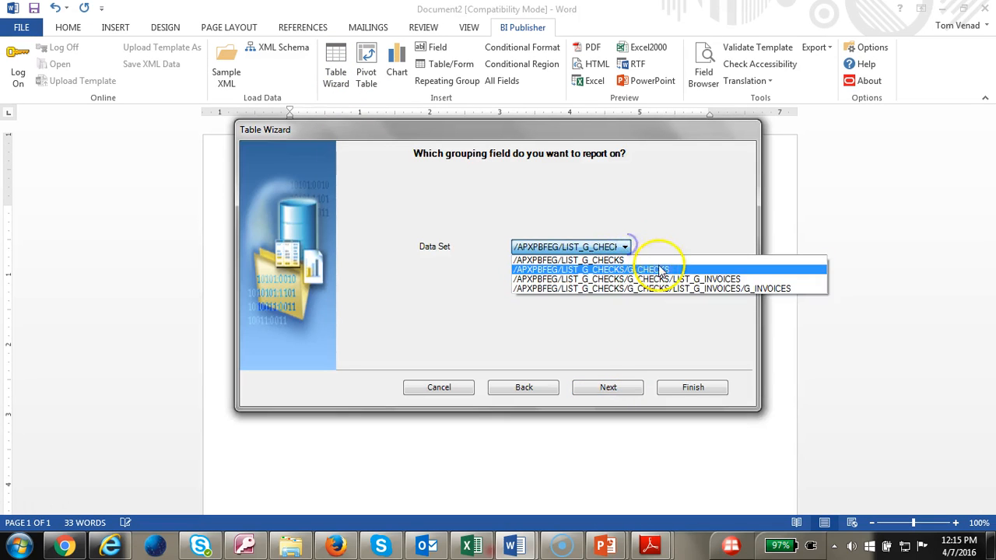
pyautogui.click(667, 278)
pyautogui.click(622, 391)
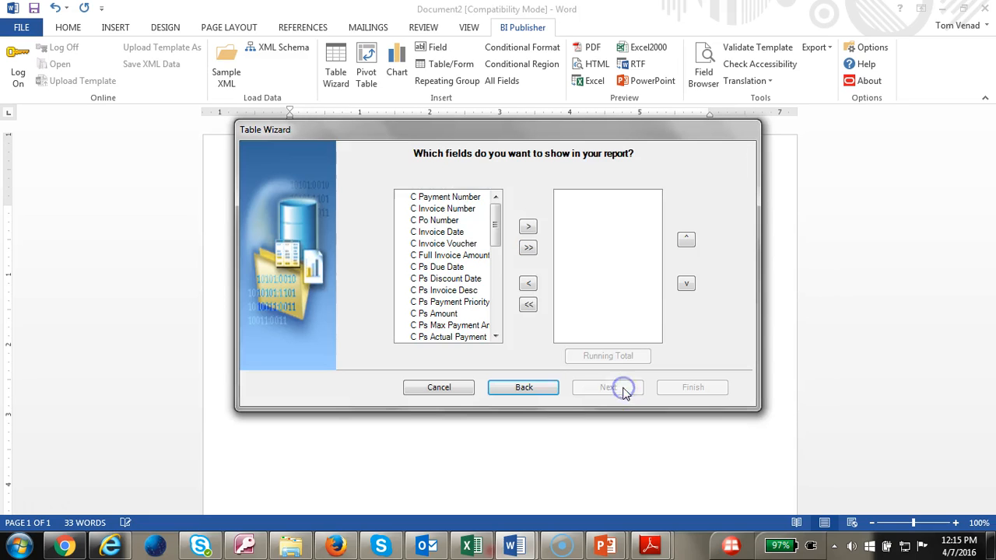
# Include the C Invoice Number and C Invoice Date fields in the report and insert the generated table
pyautogui.click(467, 209)
pyautogui.click(527, 227)
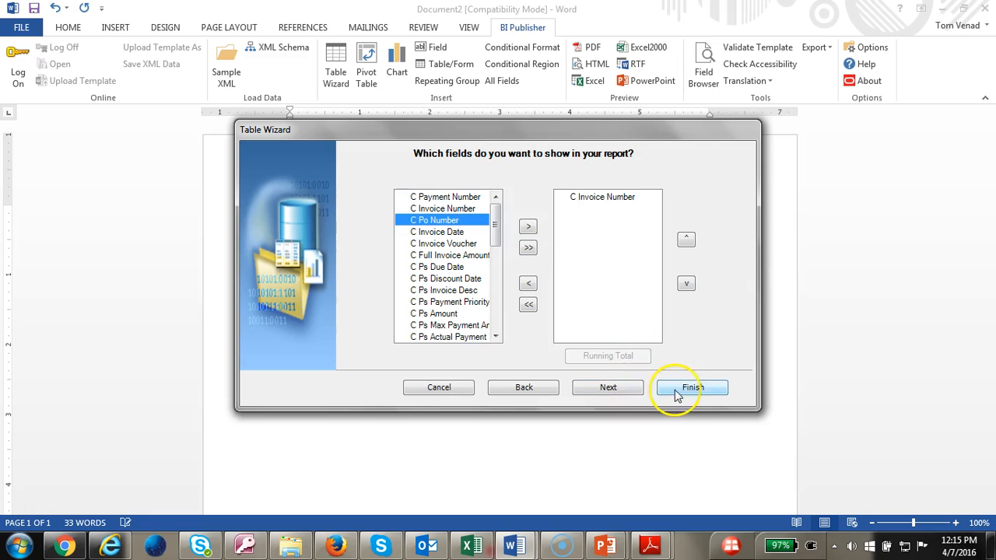
pyautogui.click(451, 232)
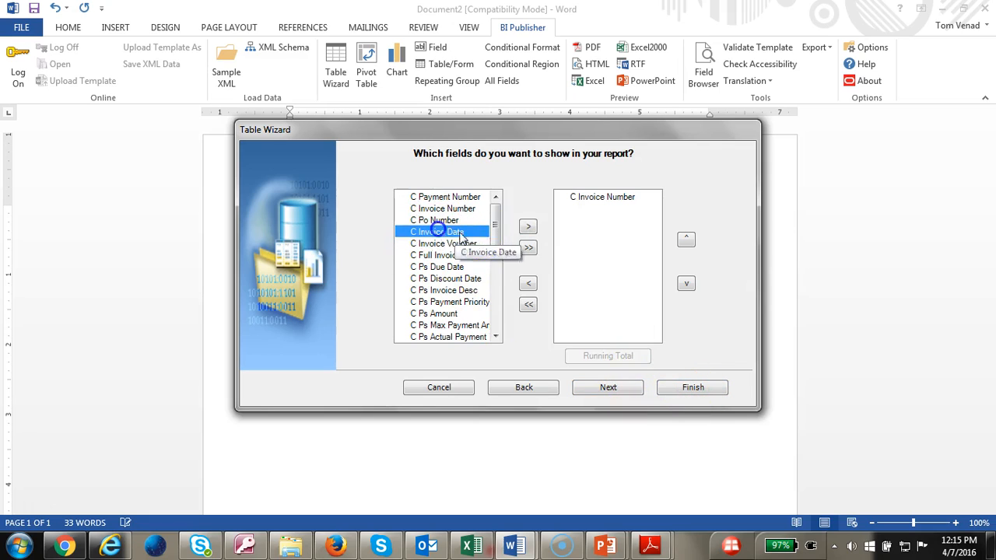
pyautogui.click(527, 227)
pyautogui.click(676, 388)
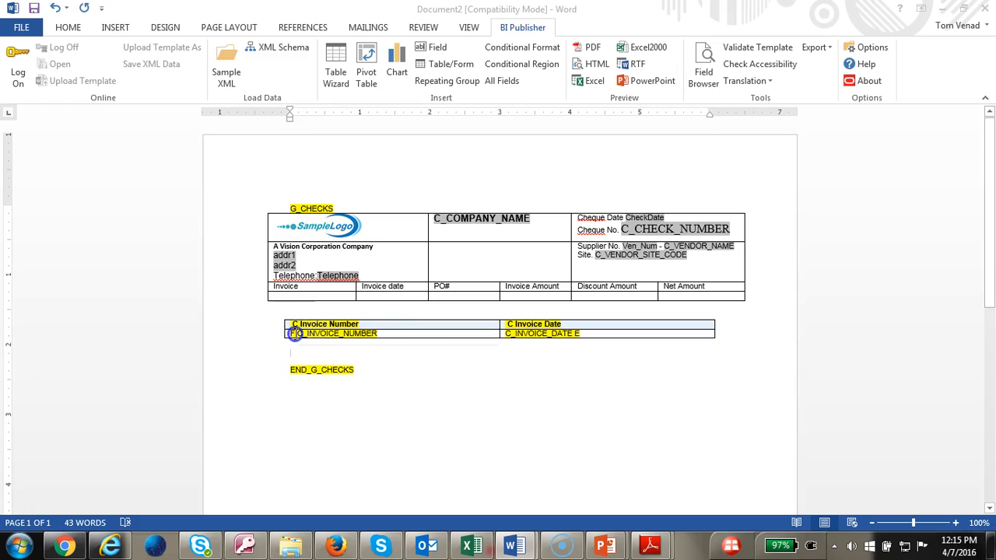
# Move the loop-start field F from the generated table to the empty cell under Invoice
pyautogui.doubleClick(294, 333)
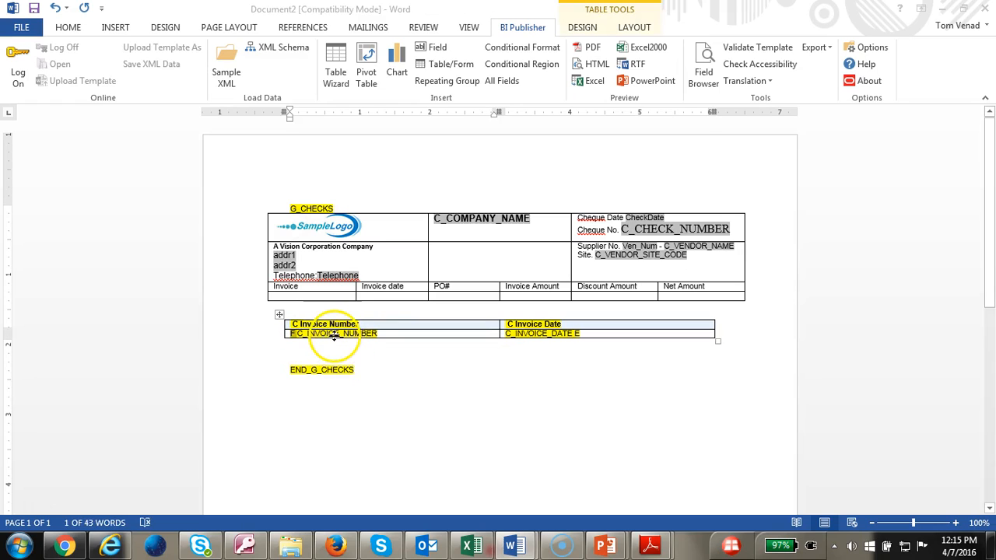
pyautogui.press('Delete')
pyautogui.click(292, 296)
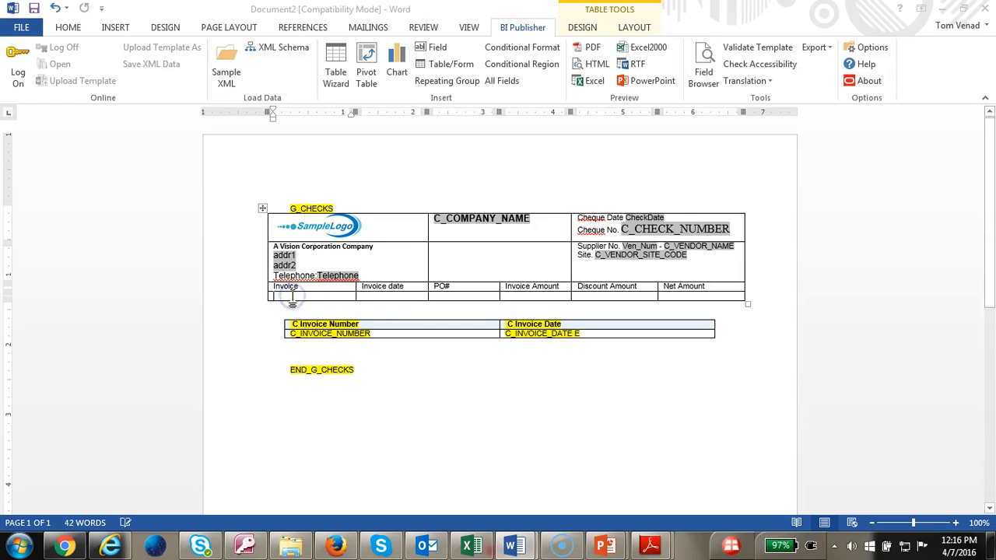
# Set the default text of the C_INVOICE_NUMBER field to Inv#
pyautogui.click(333, 336)
pyautogui.rightClick(333, 336)
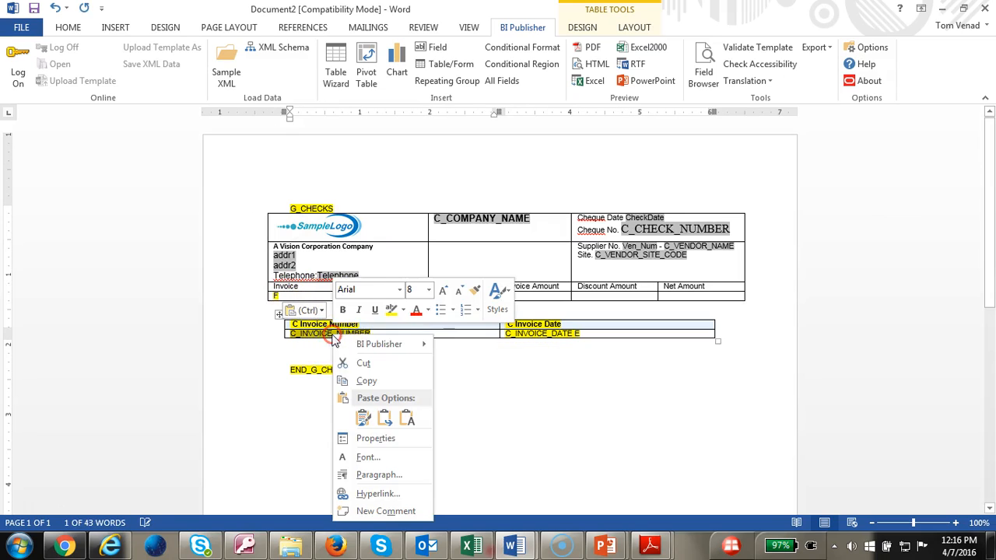
pyautogui.click(397, 438)
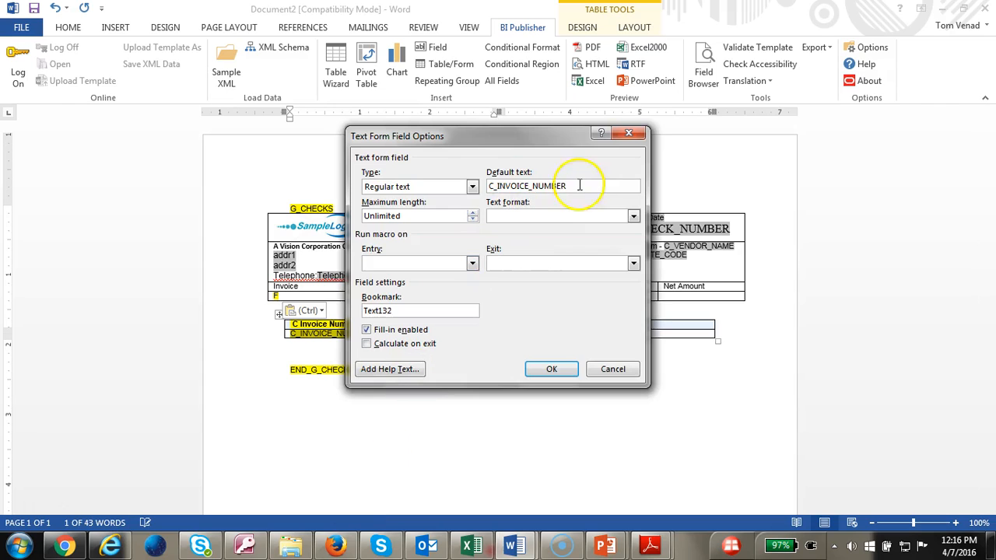
pyautogui.doubleClick(579, 185)
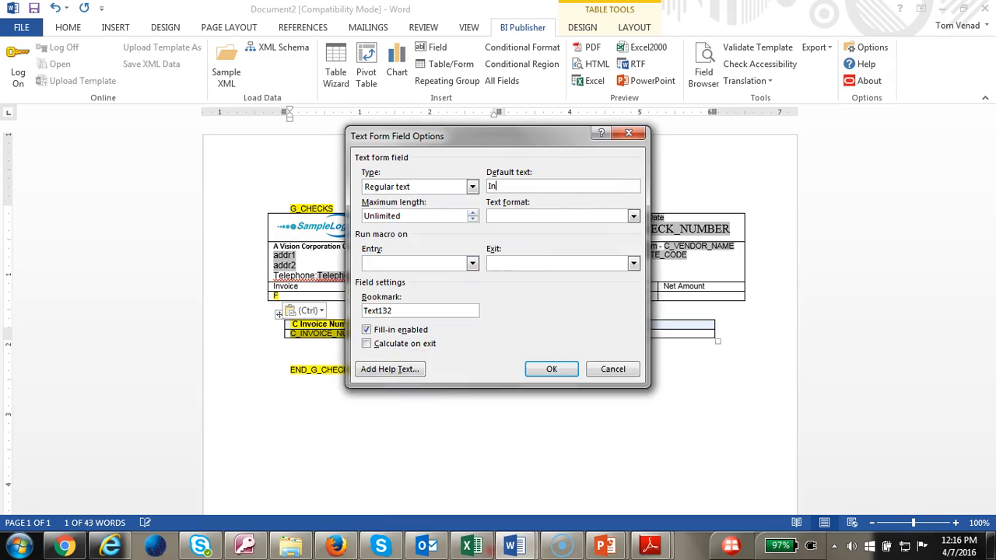
pyautogui.click(574, 364)
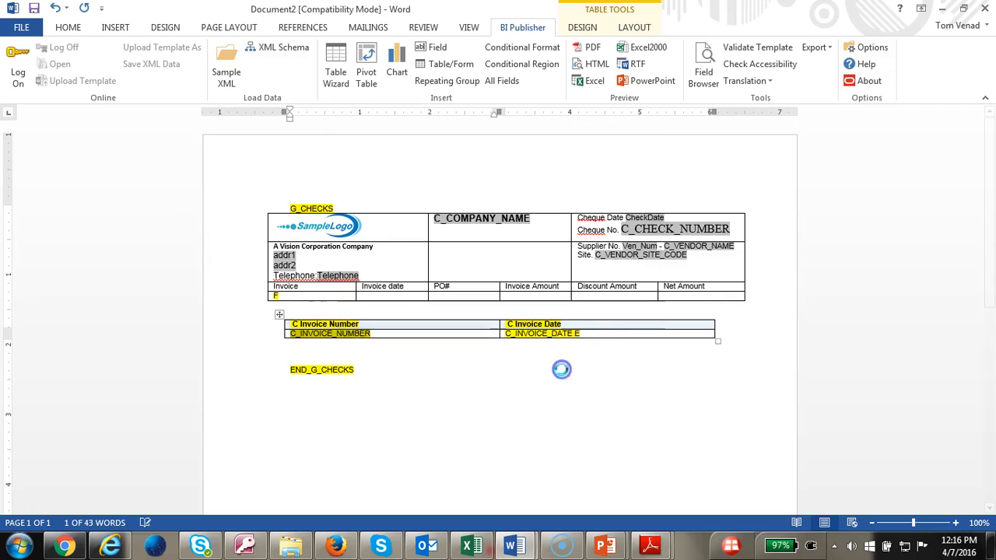
# Set the C_INVOICE_DATE field's default text to invdt and move the loop-end field E to the cell under Net Amount
pyautogui.rightClick(533, 334)
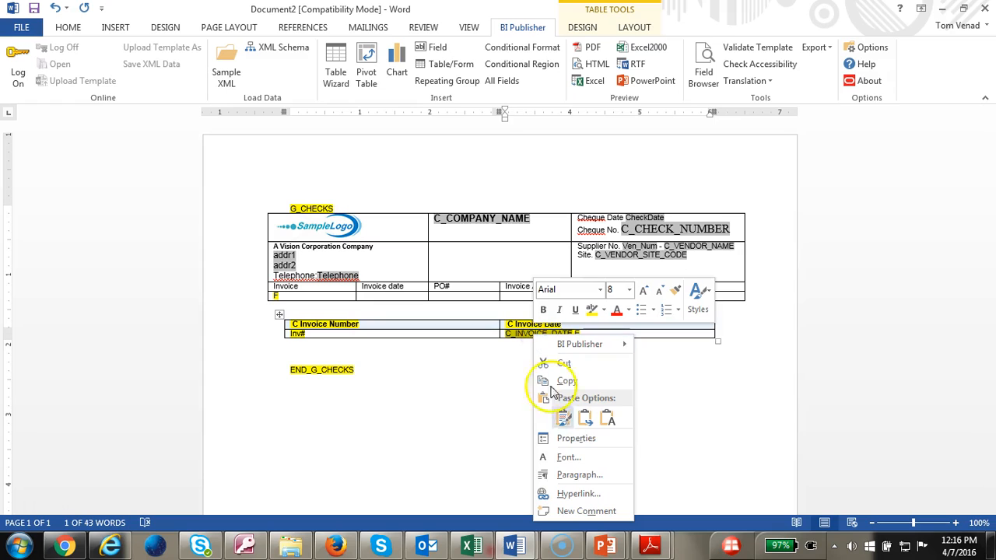
pyautogui.click(577, 438)
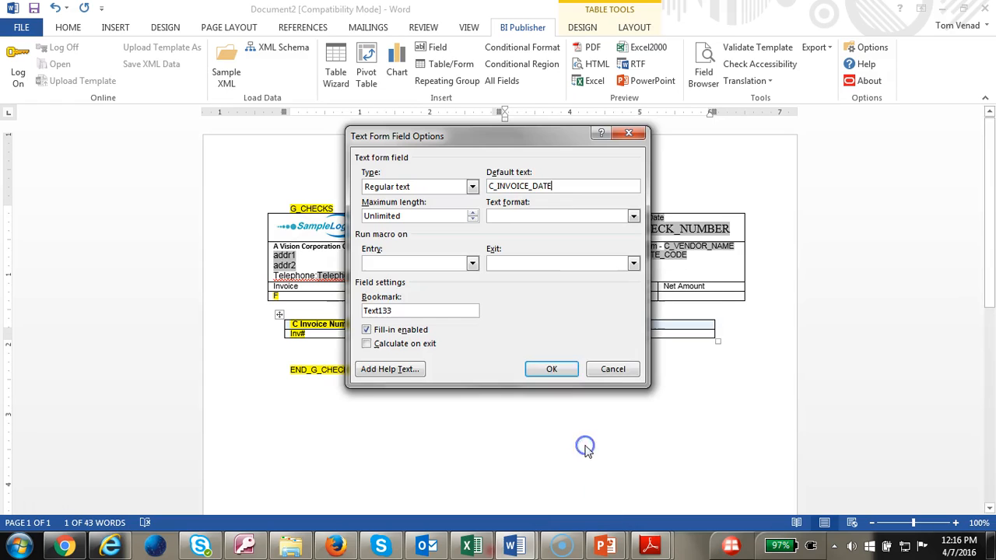
pyautogui.moveTo(553, 186); pyautogui.dragTo(507, 180)
pyautogui.write('invdt')
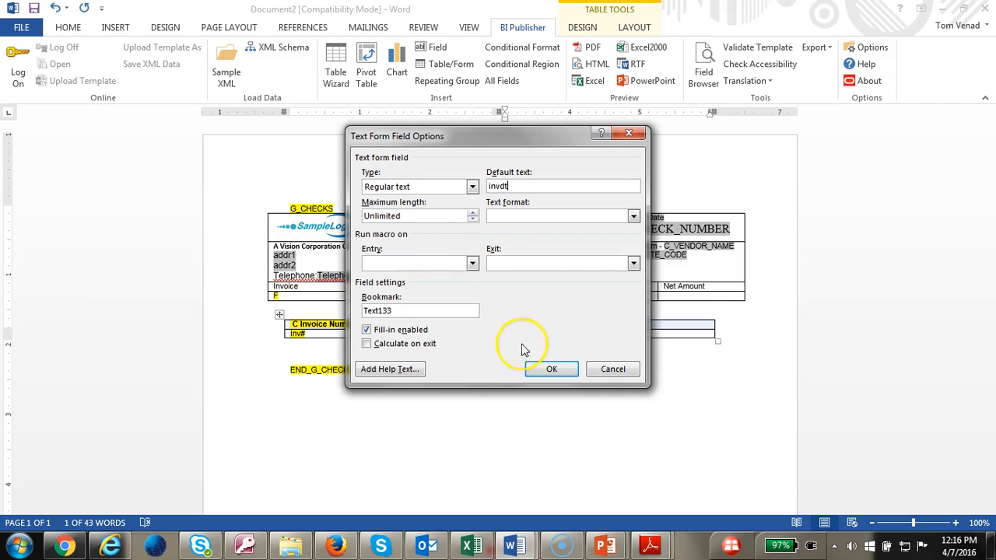
pyautogui.click(550, 371)
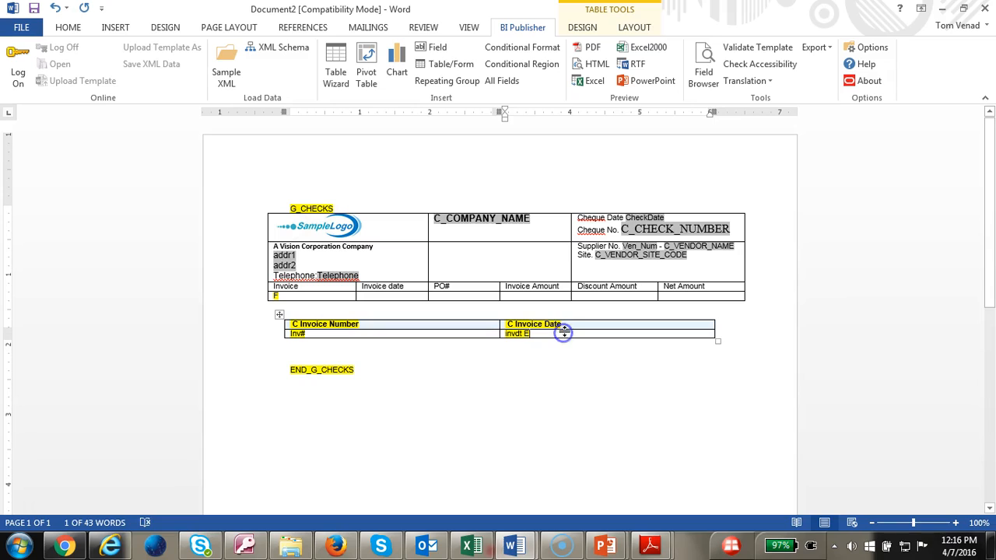
pyautogui.click(726, 296)
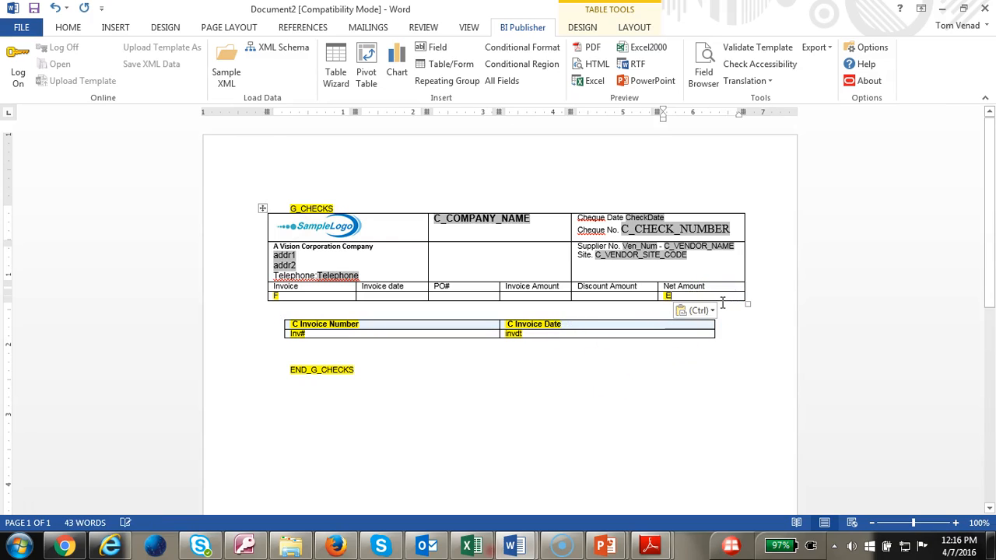
# Set the default text of the F field under Invoice to Finv
pyautogui.click(284, 294)
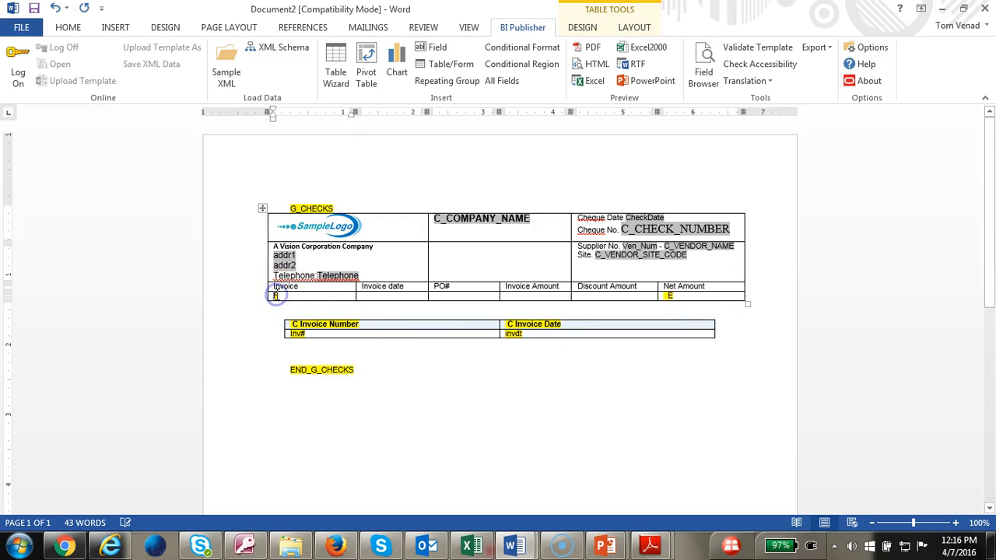
pyautogui.rightClick(275, 296)
pyautogui.click(310, 399)
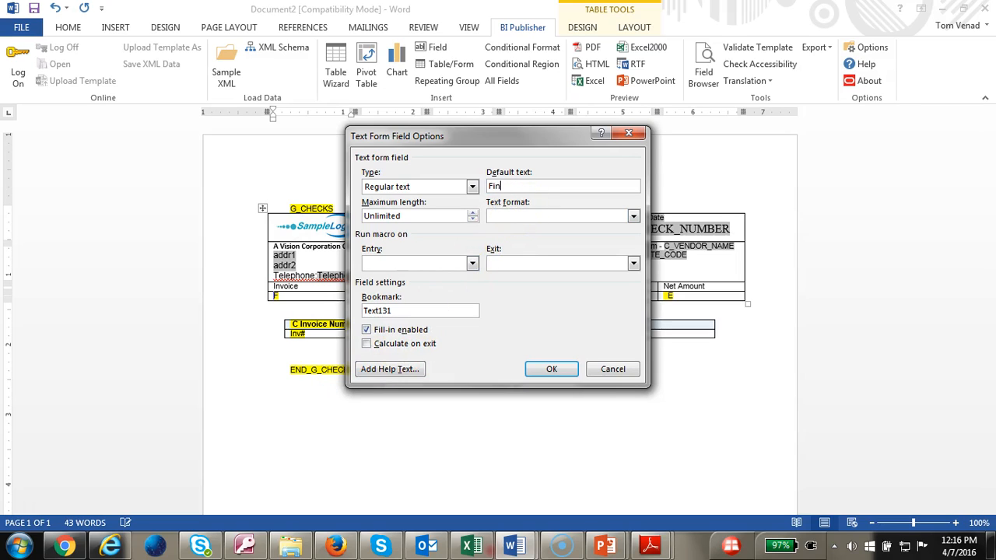
pyautogui.write('inv')
pyautogui.click(550, 369)
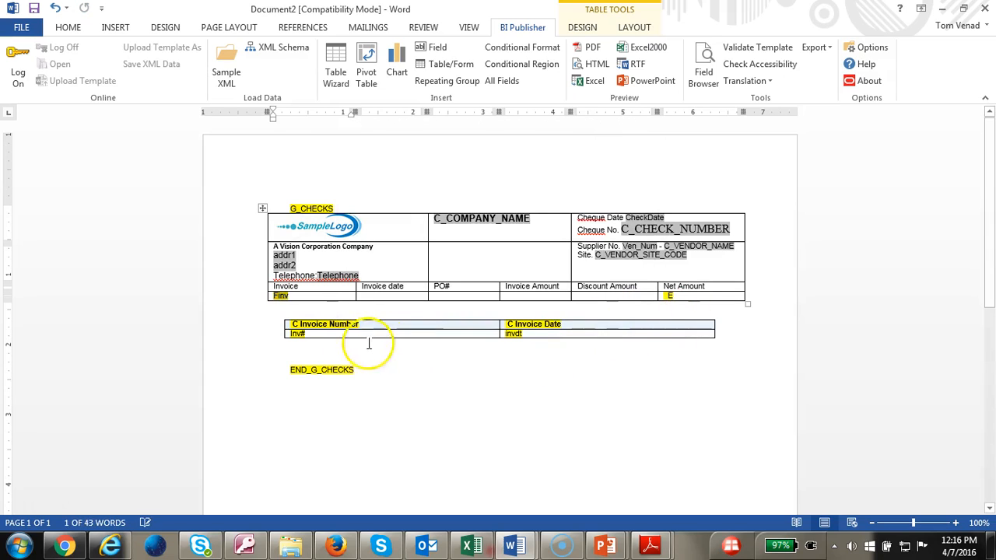
# Cut the Inv# field out of the generated two-column table and place the cursor after Finv in the Invoice cell
pyautogui.click(303, 333)
pyautogui.hotkey('ctrl', 'x')
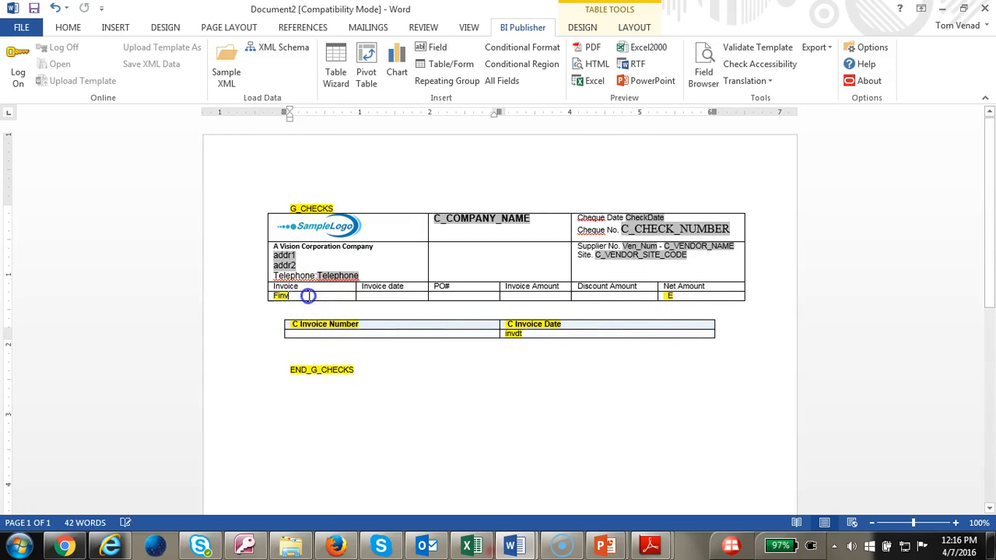
pyautogui.click(308, 296)
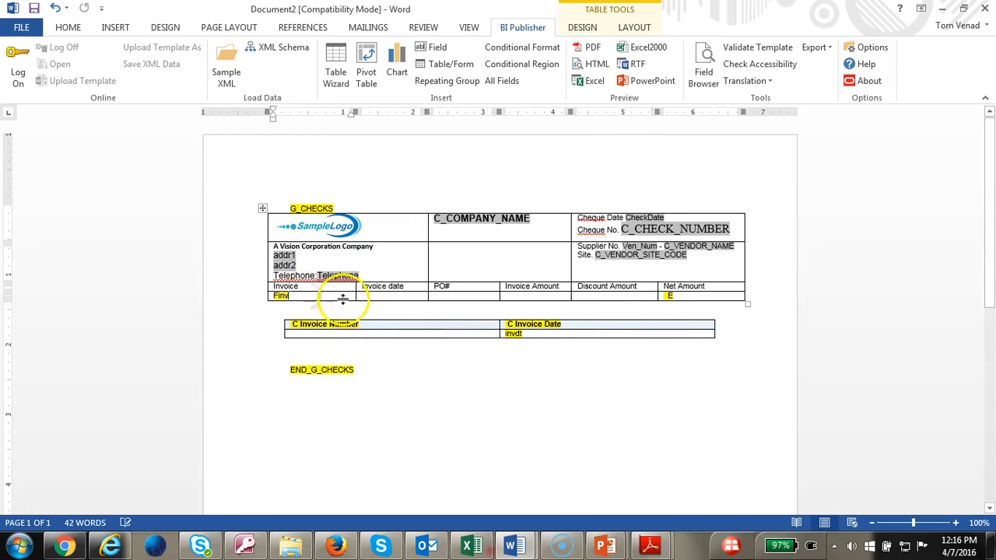
# Move the invdt field to the empty cell under Invoice date and remove the leftover generated table
pyautogui.click(461, 333)
pyautogui.press('Tab')
pyautogui.hotkey('ctrl', 'x')
pyautogui.click(368, 297)
pyautogui.hotkey('ctrl', 'v')
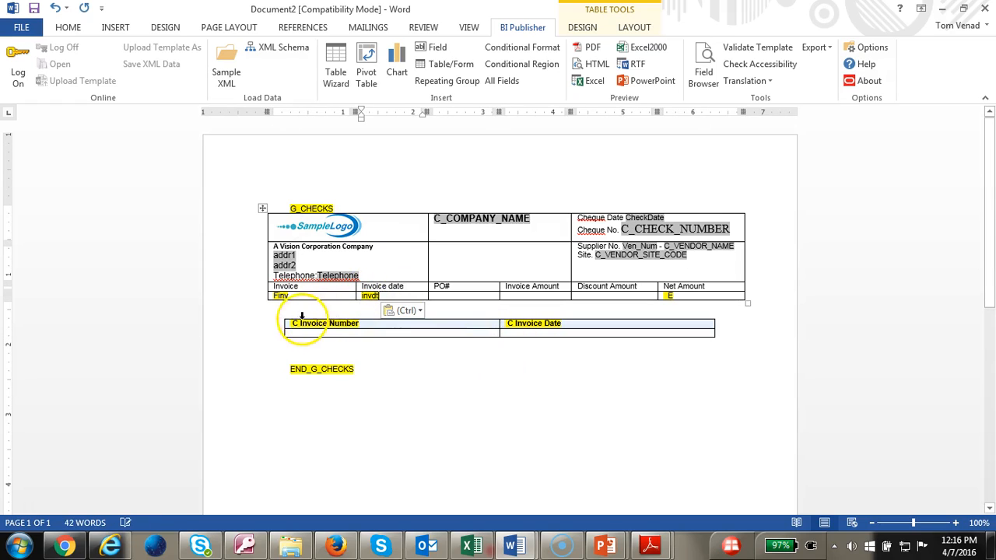
pyautogui.moveTo(287, 319); pyautogui.dragTo(616, 340)
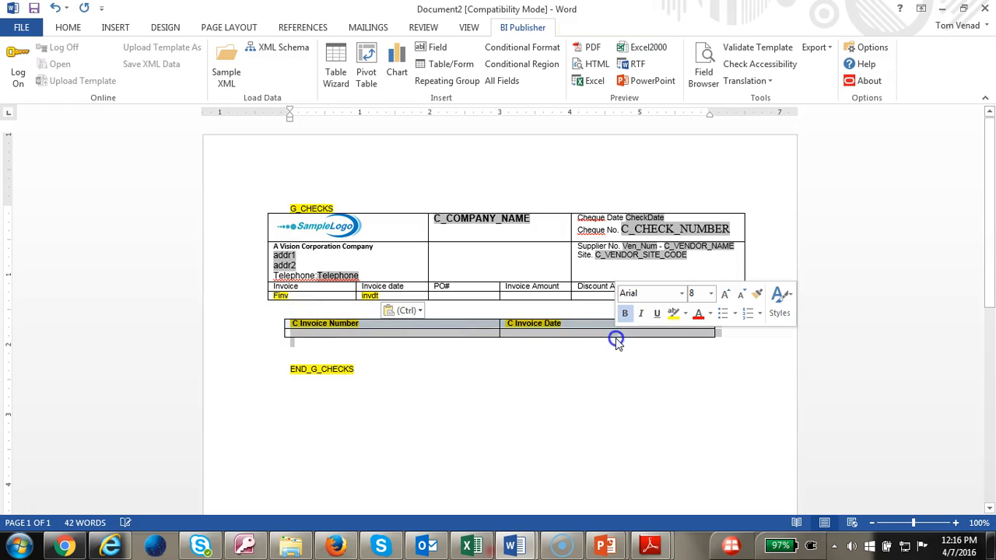
pyautogui.hotkey('ctrl', 'x')
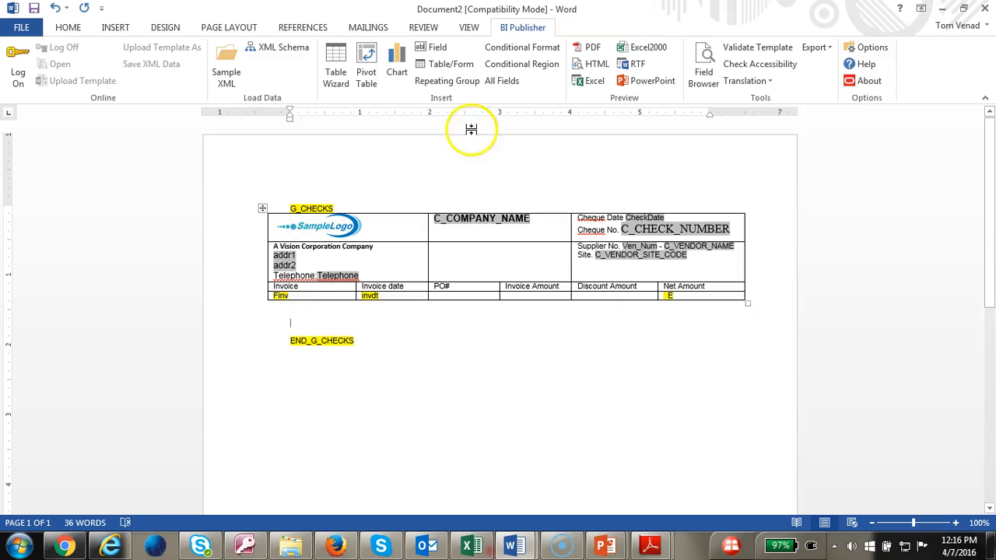
# Insert the C Po Number field from the data source on the blank line below the check table
pyautogui.click(440, 51)
pyautogui.click(981, 198)
pyautogui.click(984, 247)
pyautogui.click(984, 263)
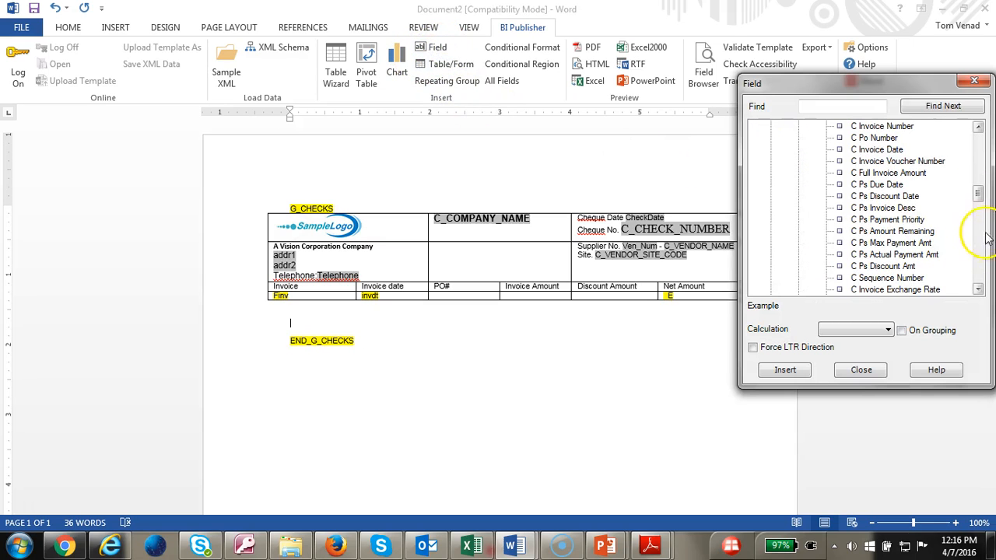
pyautogui.click(875, 137)
pyautogui.moveTo(874, 138); pyautogui.dragTo(445, 319)
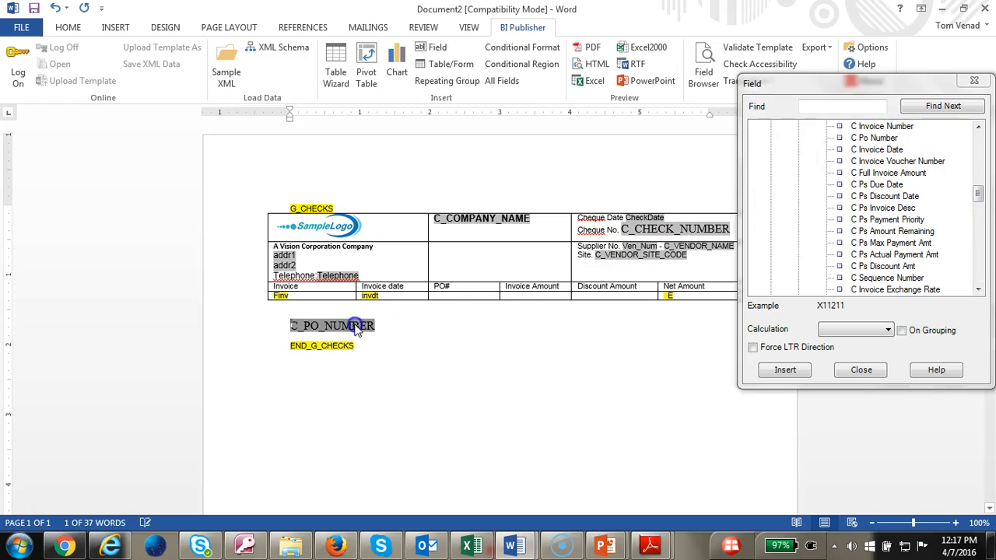
pyautogui.click(861, 369)
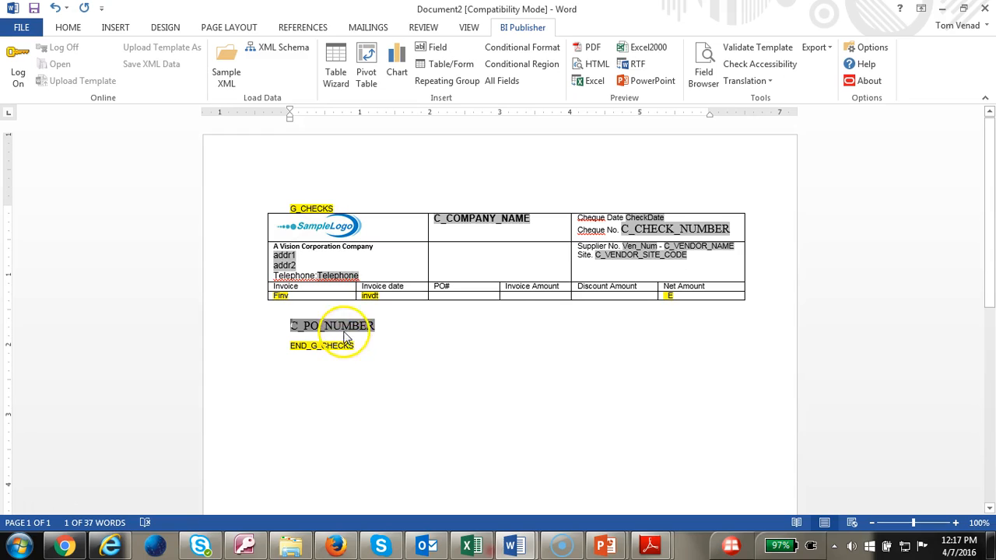
# Set the C_PO_NUMBER field's default text to po# and move the field to the empty cell under PO#
pyautogui.rightClick(345, 335)
pyautogui.click(385, 435)
pyautogui.doubleClick(563, 188)
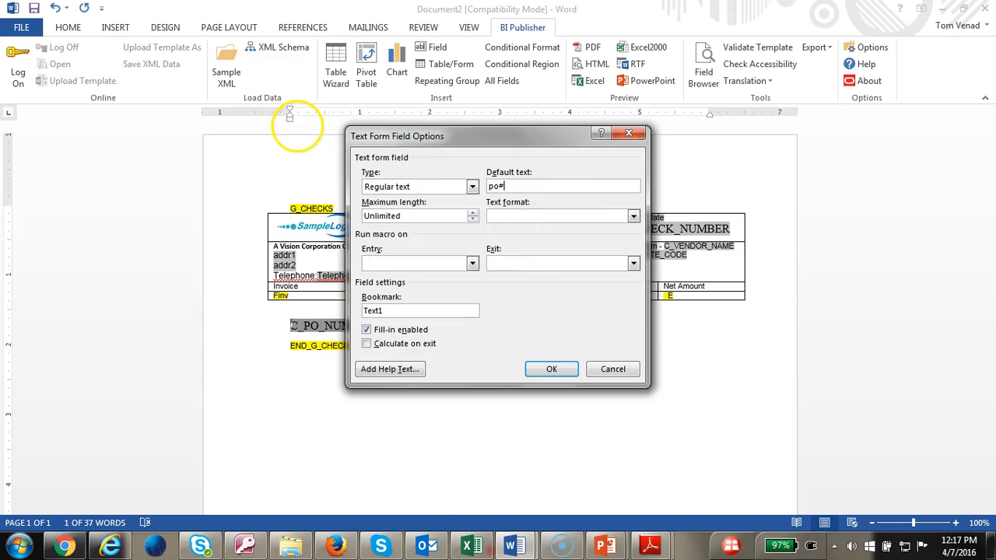
pyautogui.click(556, 369)
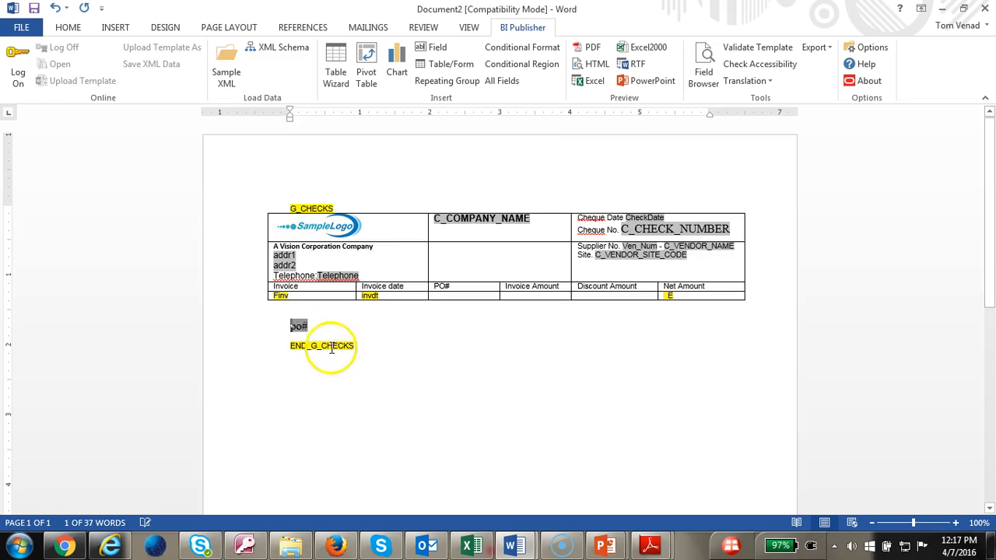
pyautogui.moveTo(300, 332); pyautogui.dragTo(456, 297)
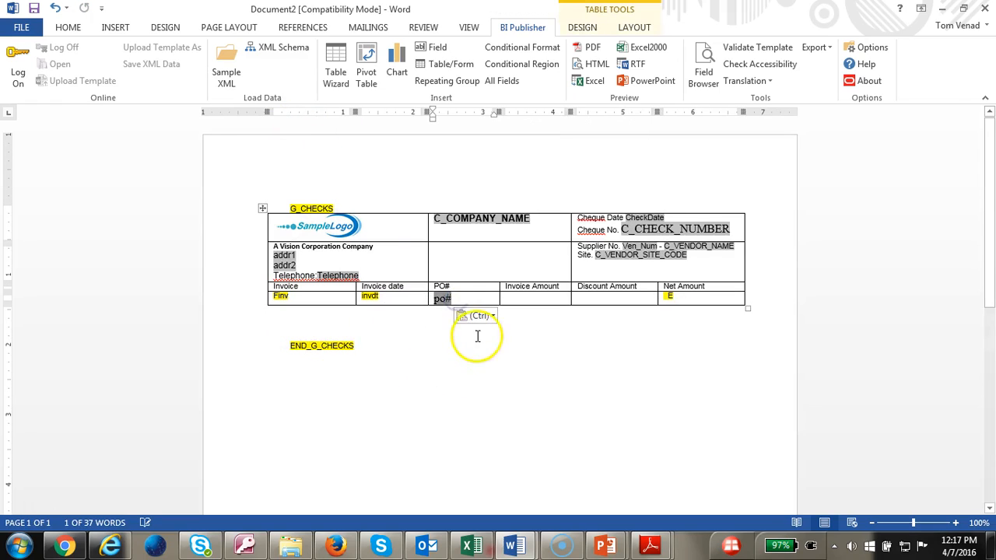
# Format the entire invoice detail row in Arial, size 8
pyautogui.click(278, 296)
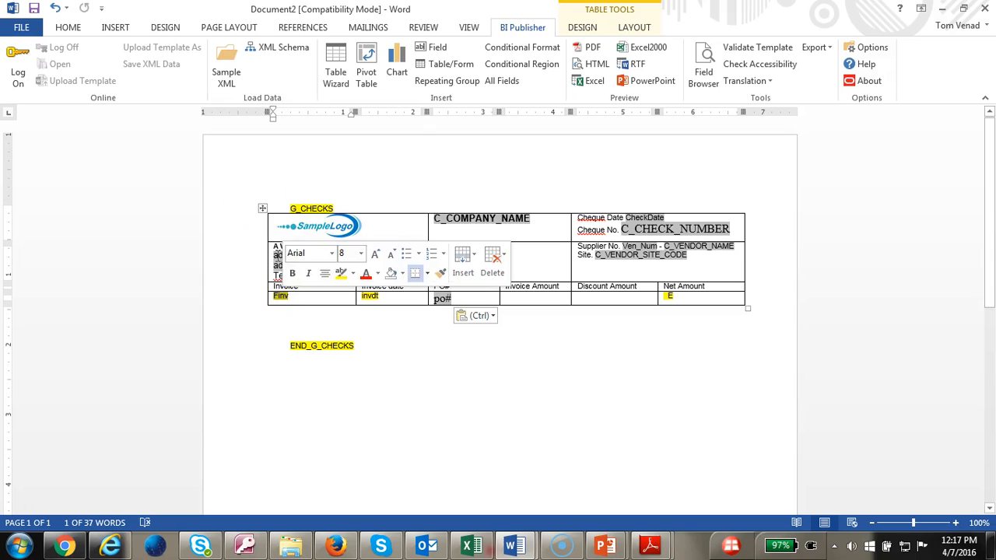
pyautogui.click(68, 29)
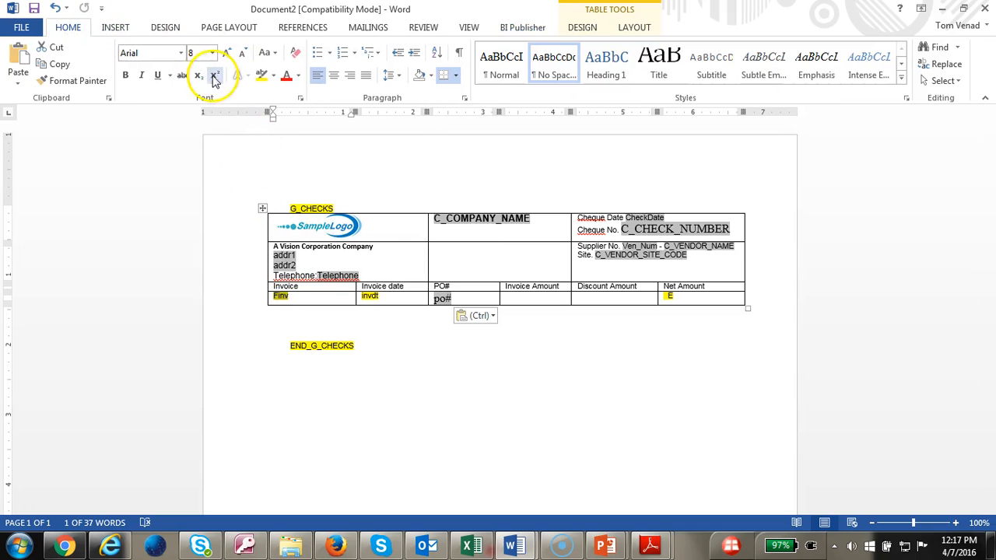
pyautogui.click(265, 302)
pyautogui.click(182, 54)
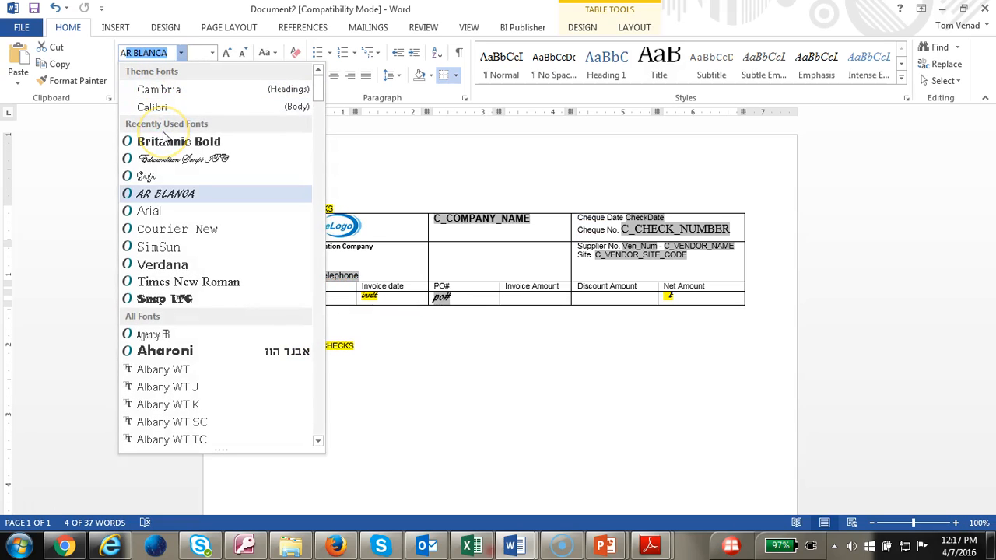
pyautogui.write('Arial')
pyautogui.press('Return')
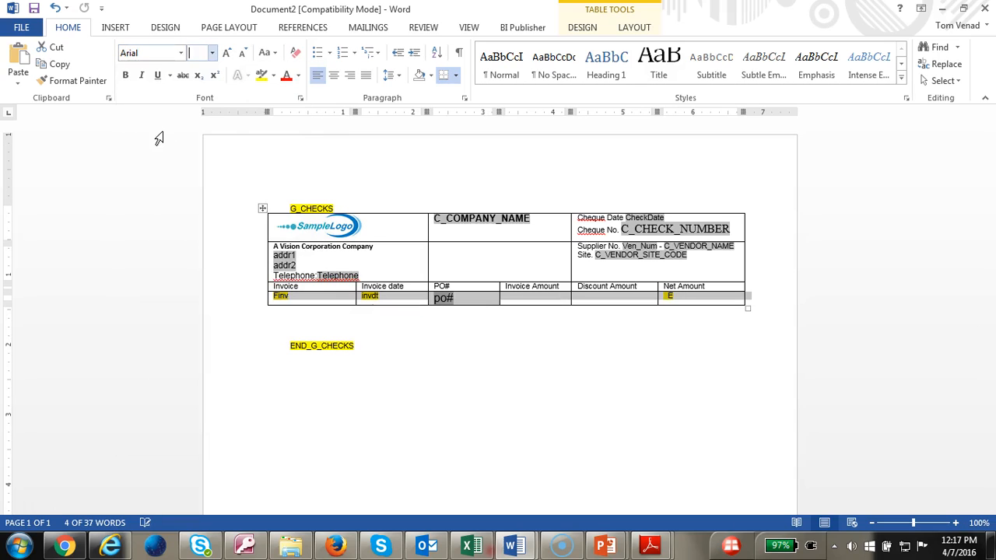
pyautogui.click(211, 53)
pyautogui.click(200, 73)
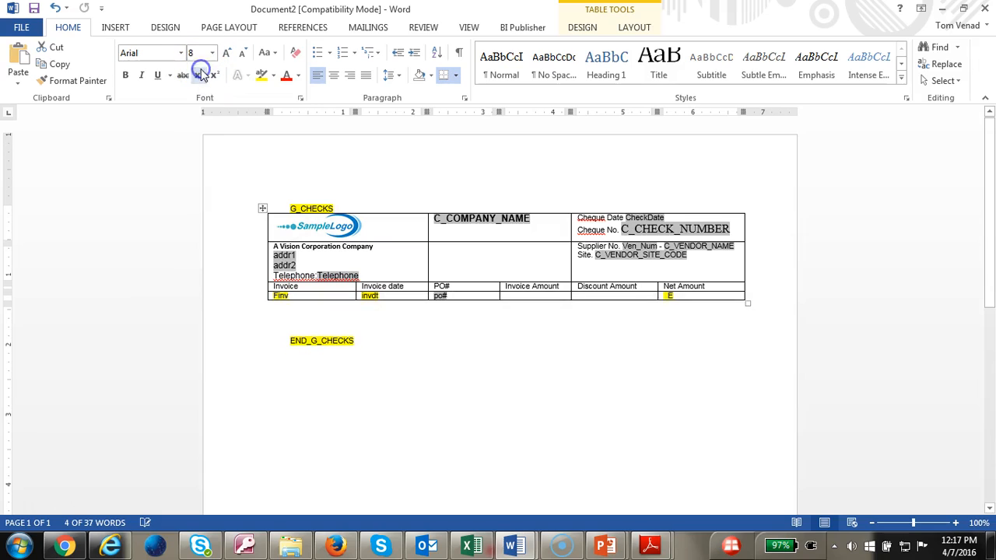
pyautogui.click(422, 360)
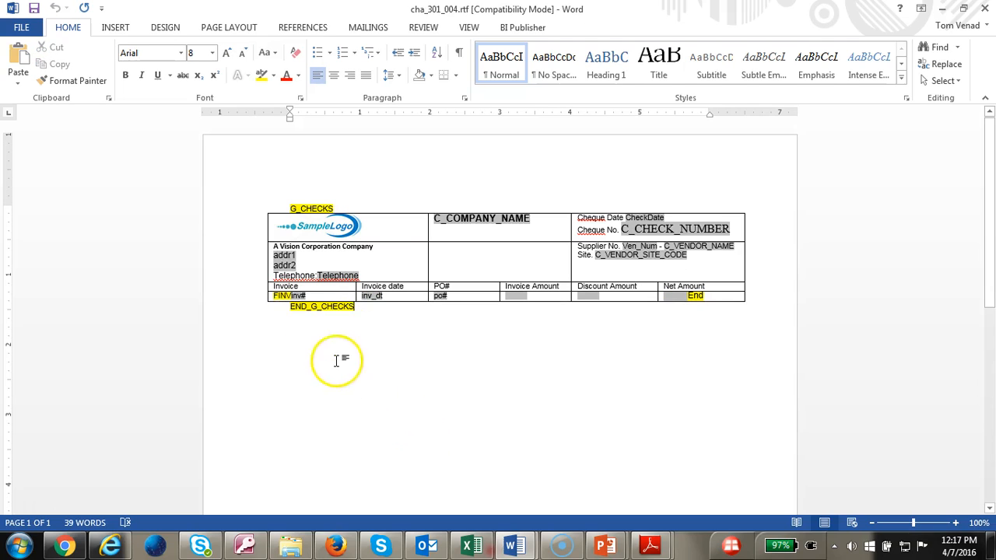
# In cha_301_004.rtf, inspect the code of the FINV field in the Field Browser and preview the template as PDF
pyautogui.click(272, 300)
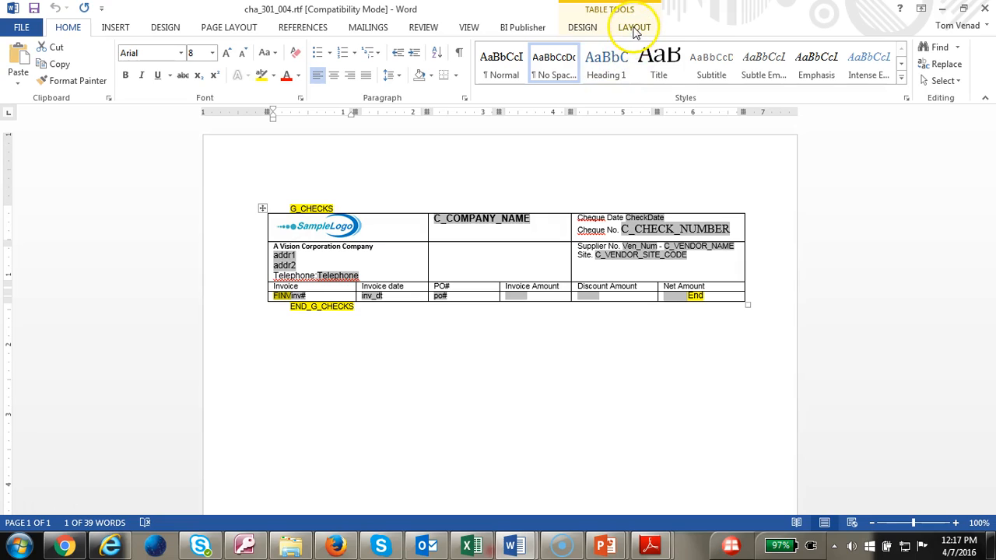
pyautogui.click(517, 27)
pyautogui.click(705, 67)
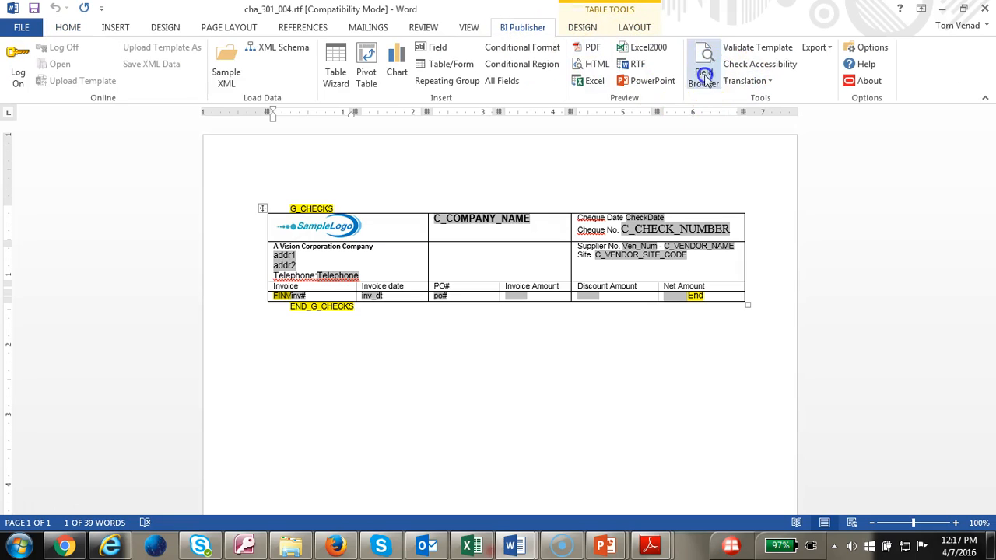
pyautogui.click(877, 153)
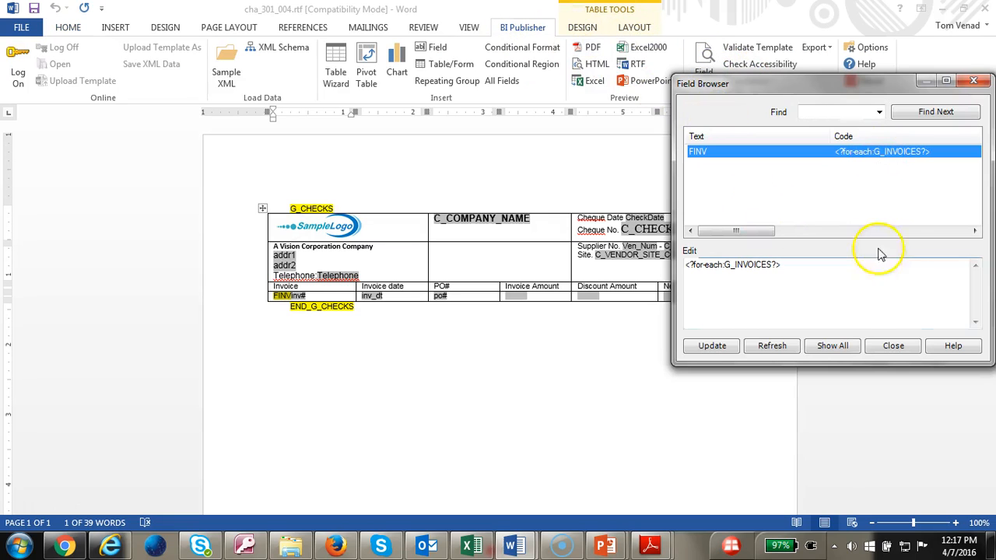
pyautogui.click(895, 350)
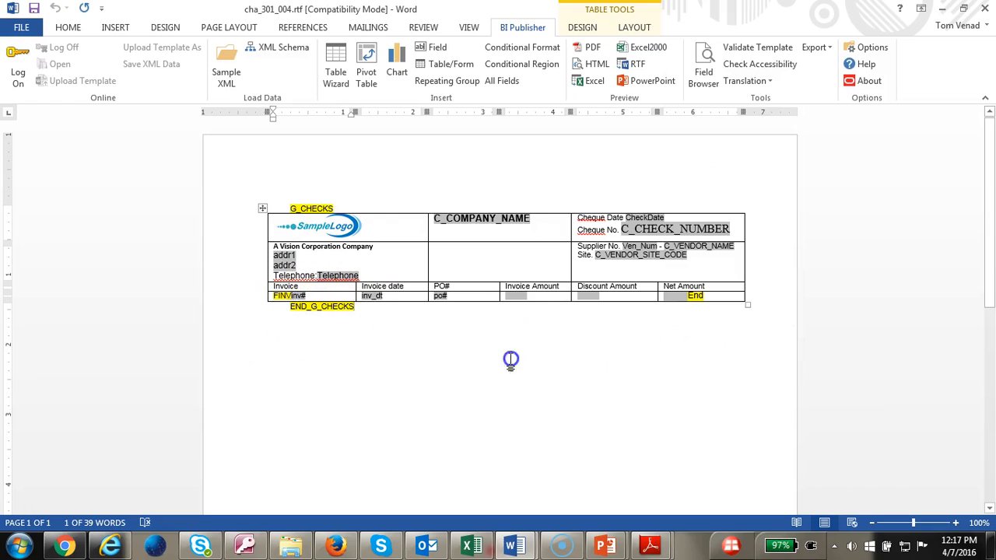
pyautogui.click(589, 48)
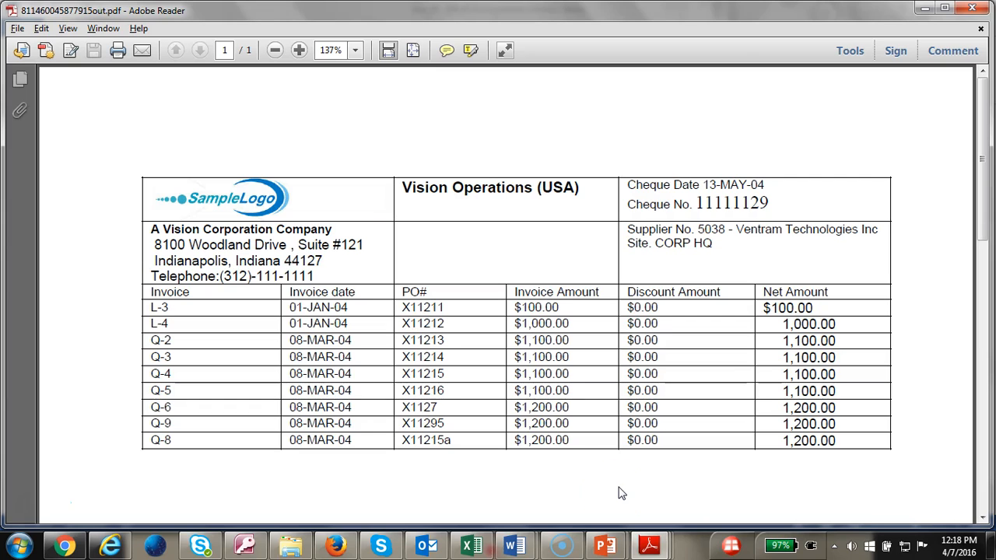
pyautogui.moveTo(605, 545)
pyautogui.click(693, 503)
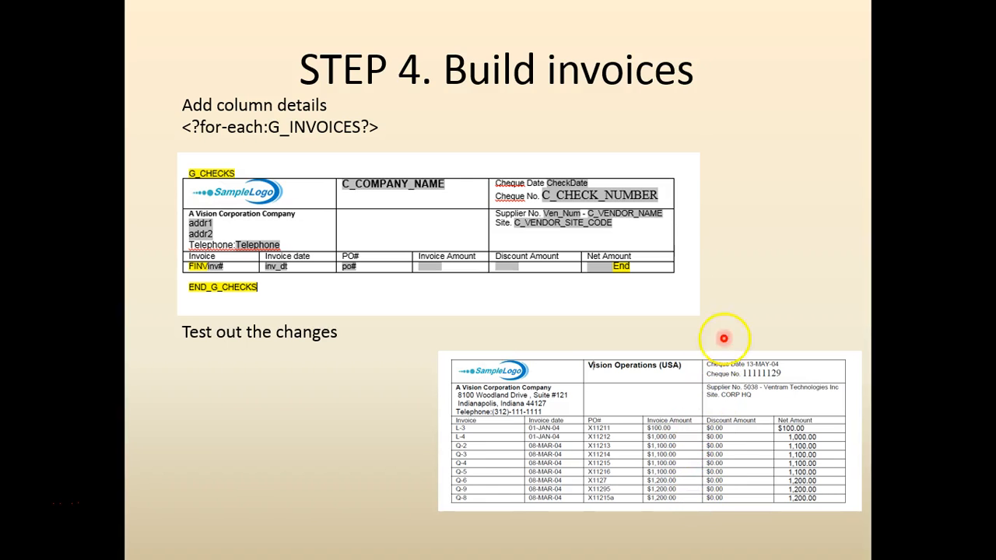
pyautogui.click(817, 292)
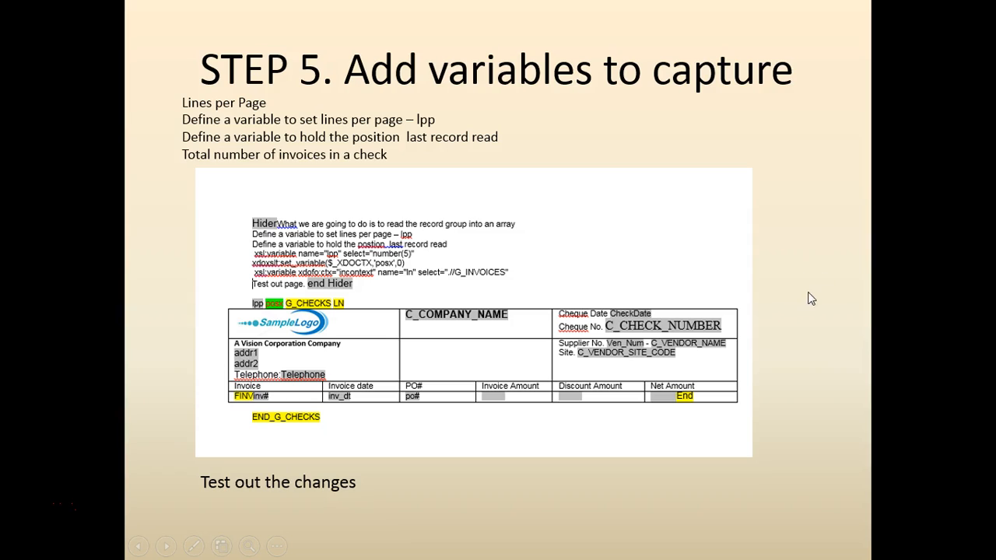
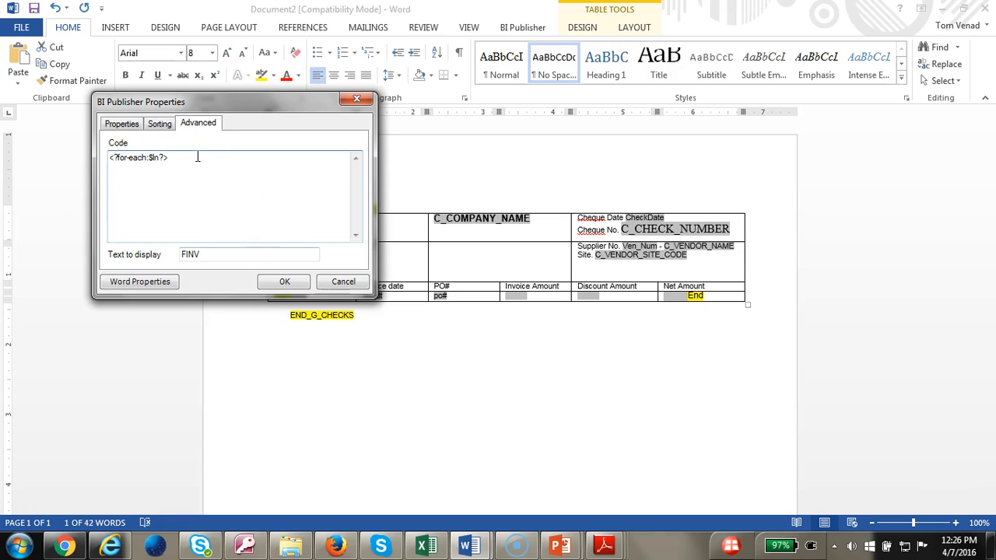
# Set the display text of the <?for-each:$ln?> field in the Invoice cell to LOOP-LN
pyautogui.moveTo(241, 254); pyautogui.dragTo(100, 235)
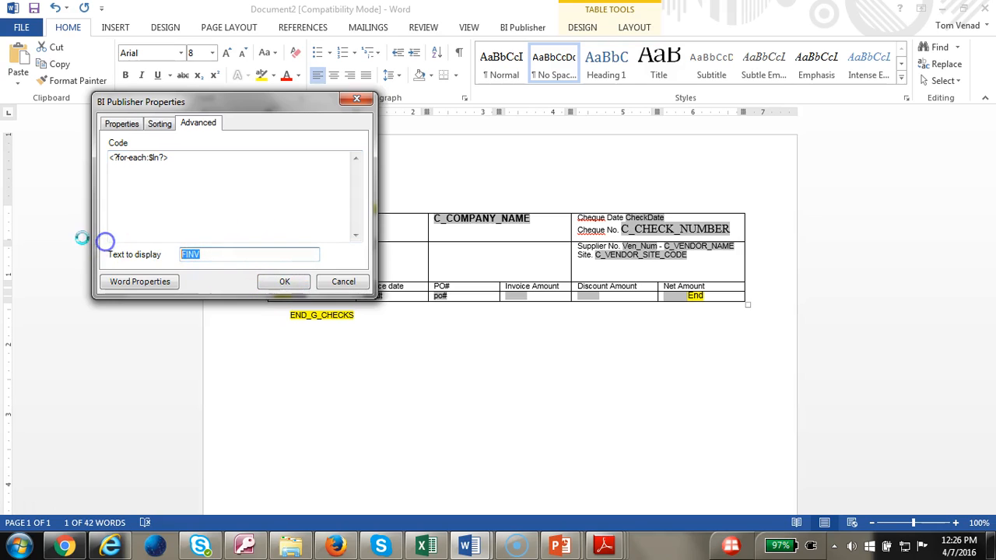
pyautogui.write('LO')
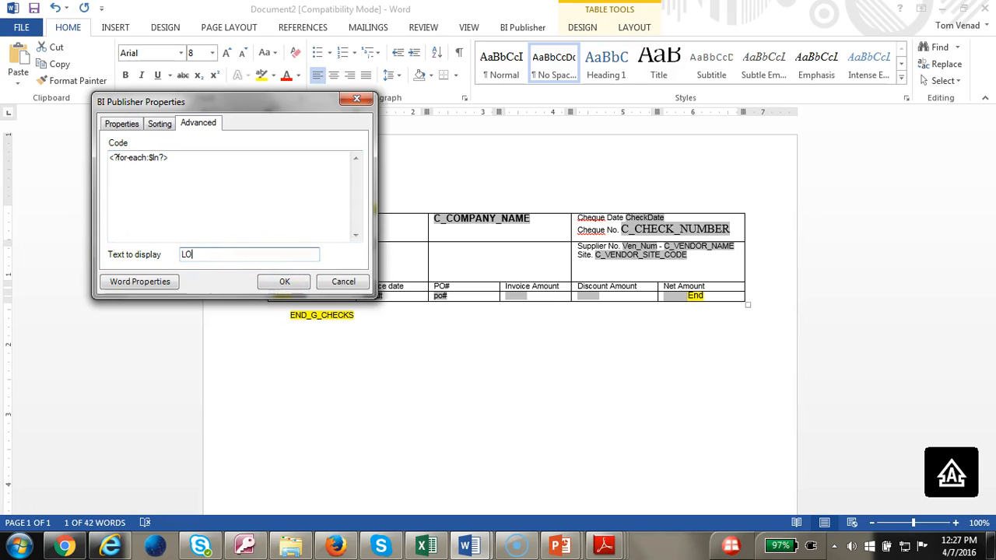
pyautogui.write('OP-LN')
pyautogui.click(284, 282)
# Highlight the LOOP-LN field and the matching End field under Net Amount in blue
pyautogui.click(319, 316)
pyautogui.click(291, 294)
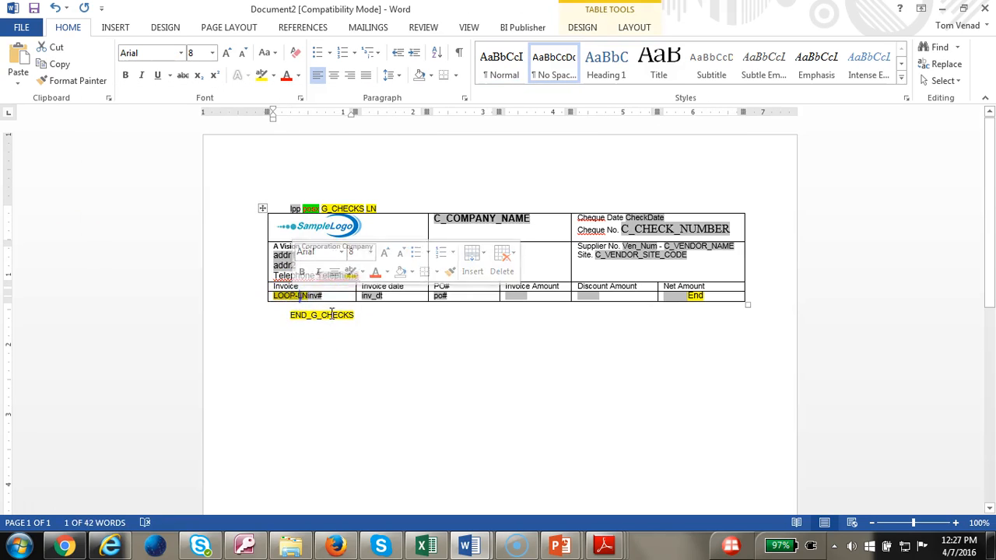
pyautogui.click(273, 76)
pyautogui.click(286, 125)
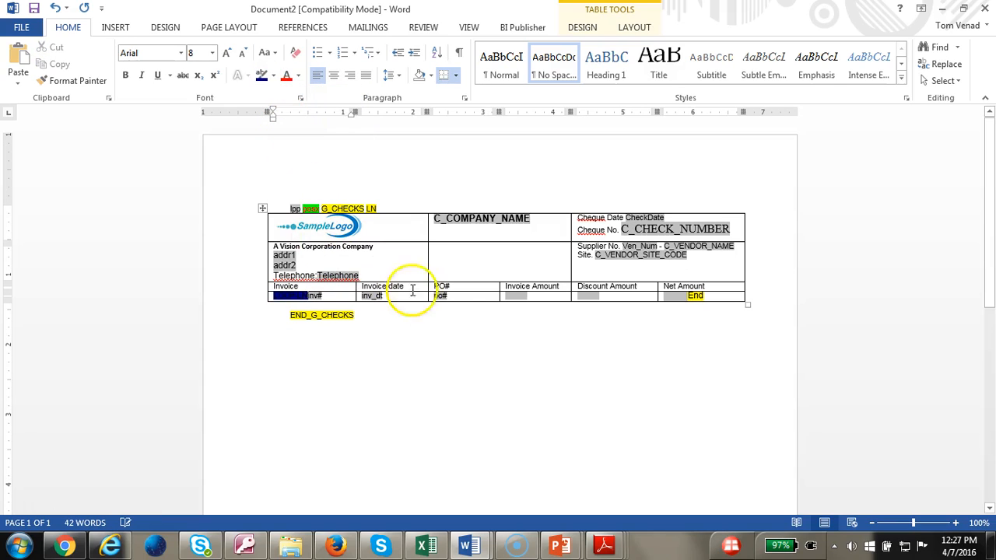
pyautogui.click(695, 296)
pyautogui.click(261, 76)
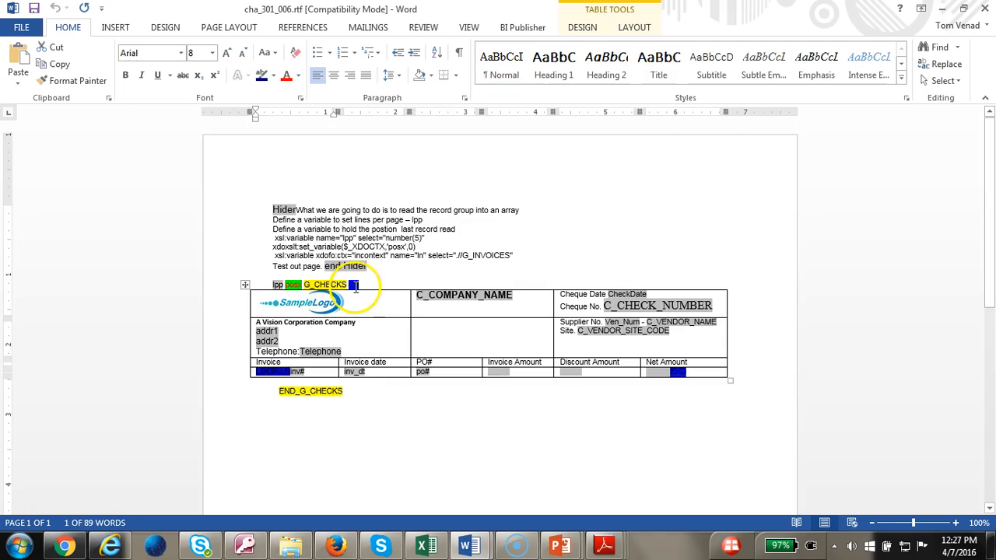
# In cha_301_006.rtf, examine the code behind the LN variable field beside G_CHECKS and the LOOP-LN field under Invoice
pyautogui.click(353, 286)
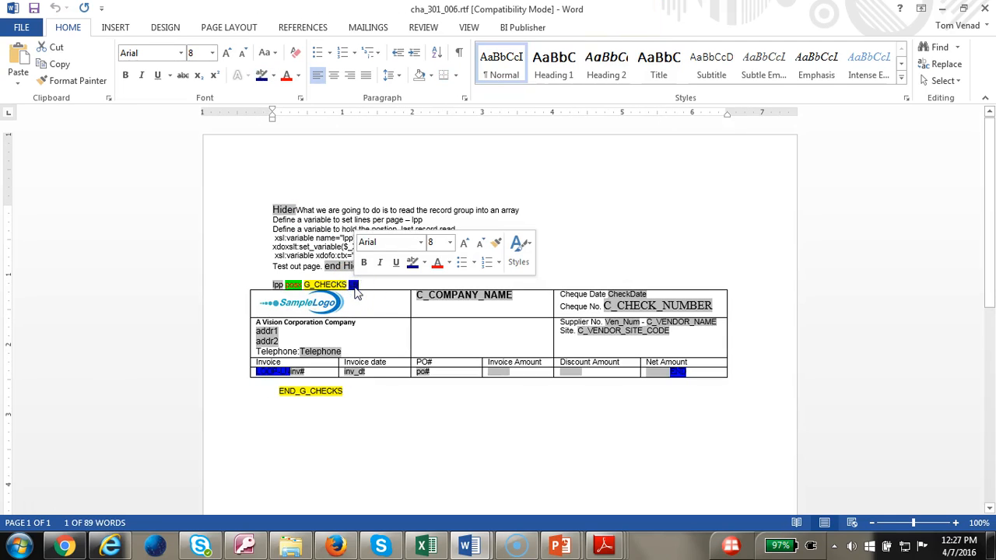
pyautogui.click(354, 284)
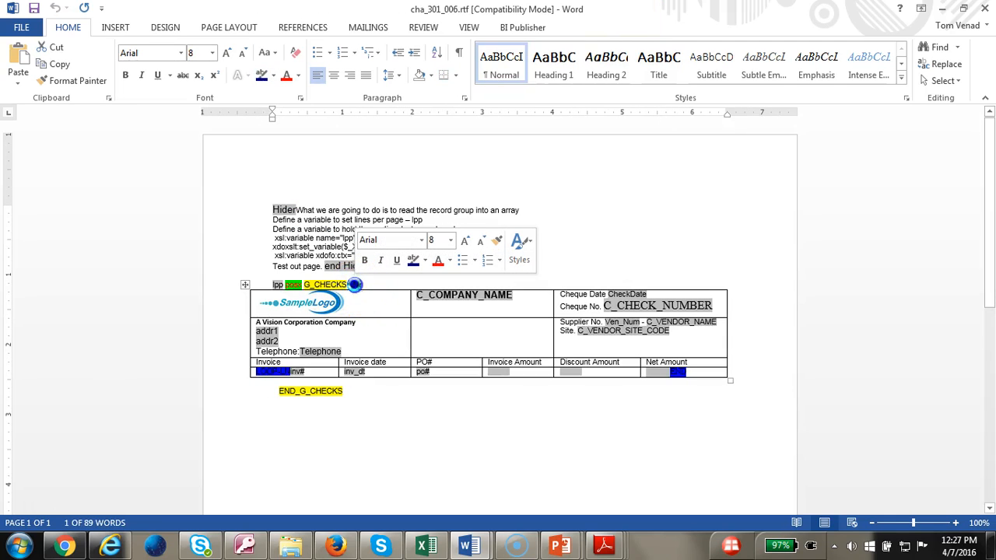
pyautogui.doubleClick(354, 285)
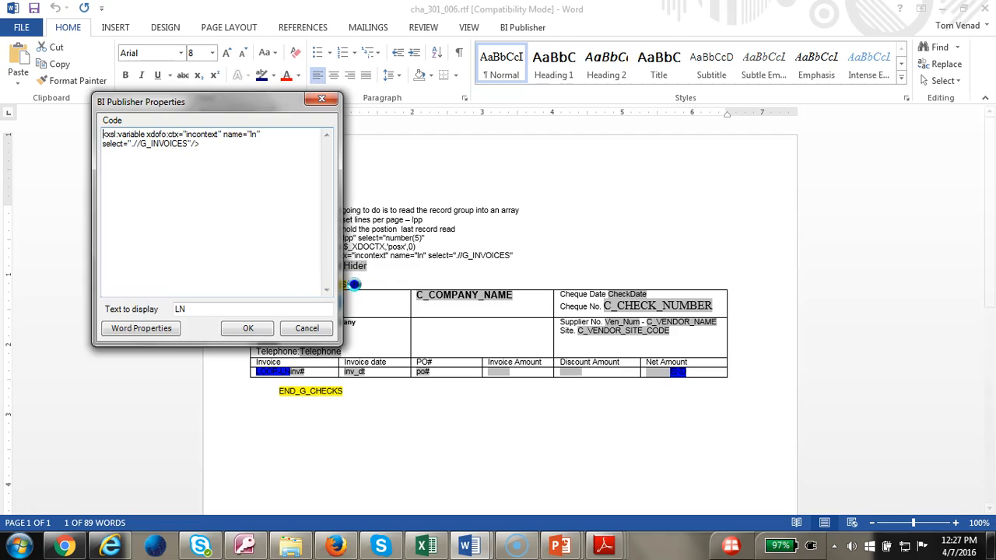
pyautogui.click(255, 328)
pyautogui.rightClick(278, 371)
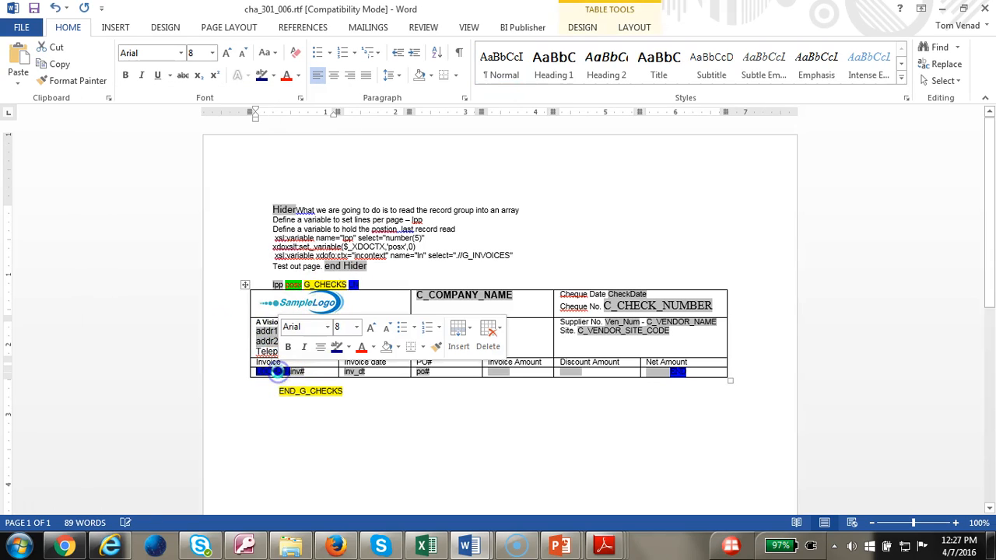
pyautogui.doubleClick(278, 371)
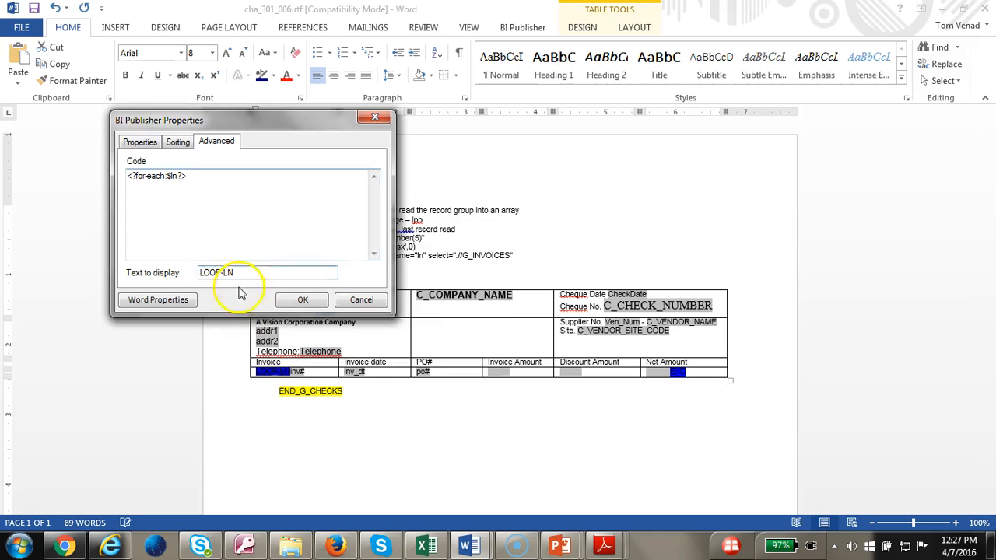
# Check the End field under Net Amount in cha_301_006.rtf and preview the template as PDF
pyautogui.click(360, 300)
pyautogui.rightClick(677, 372)
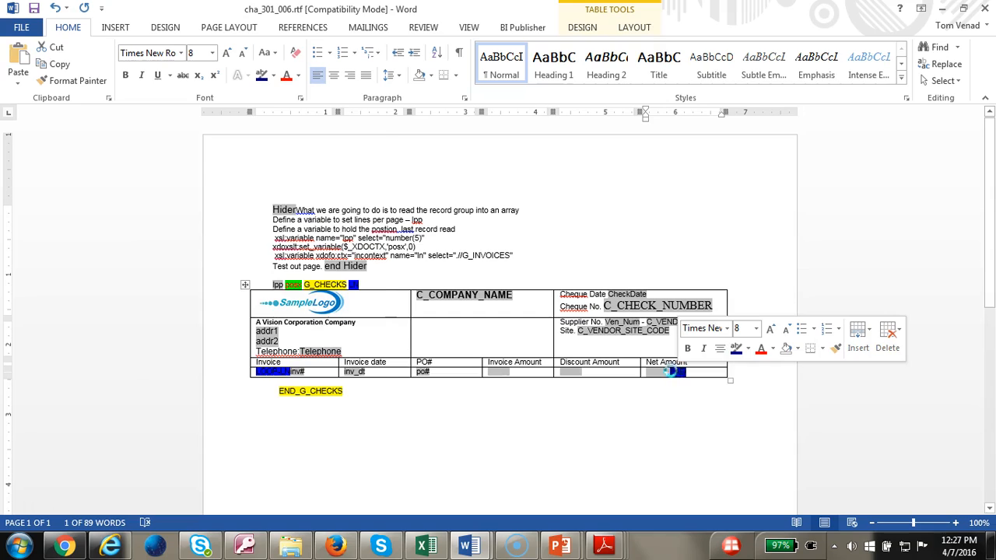
pyautogui.doubleClick(670, 372)
pyautogui.click(351, 365)
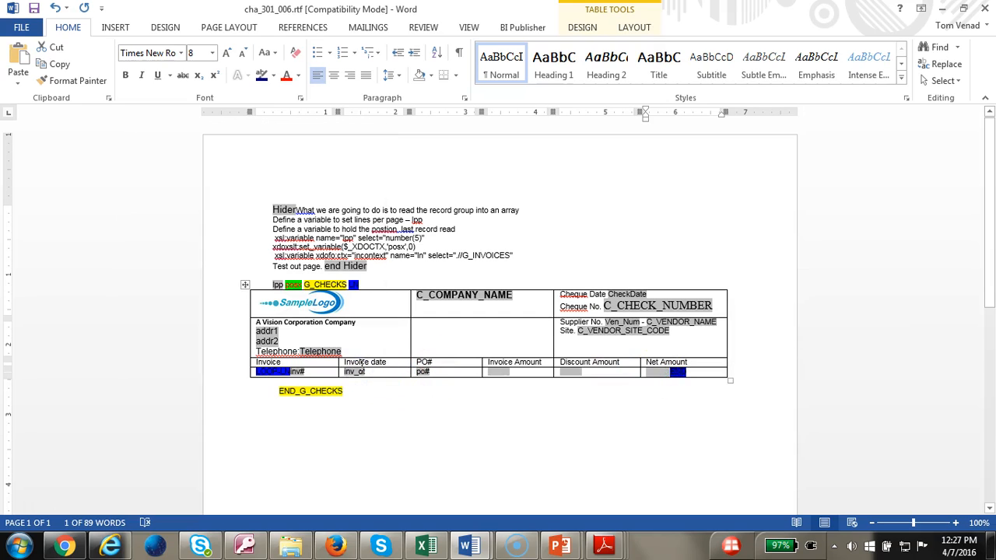
pyautogui.click(538, 31)
pyautogui.click(593, 49)
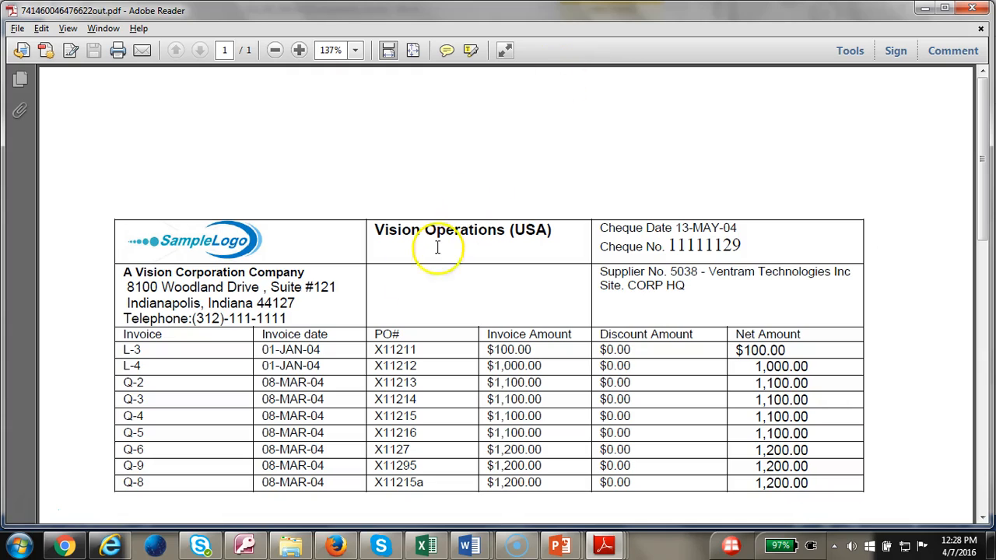
# Switch to the running PowerPoint slide show, review the STEP 6 capture position slide and advance past it
pyautogui.click(560, 545)
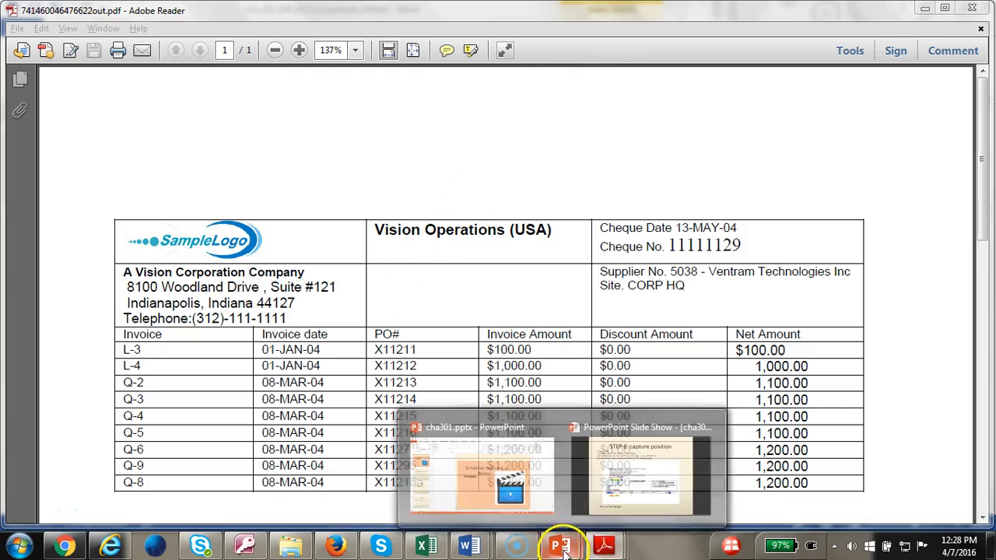
pyautogui.click(655, 488)
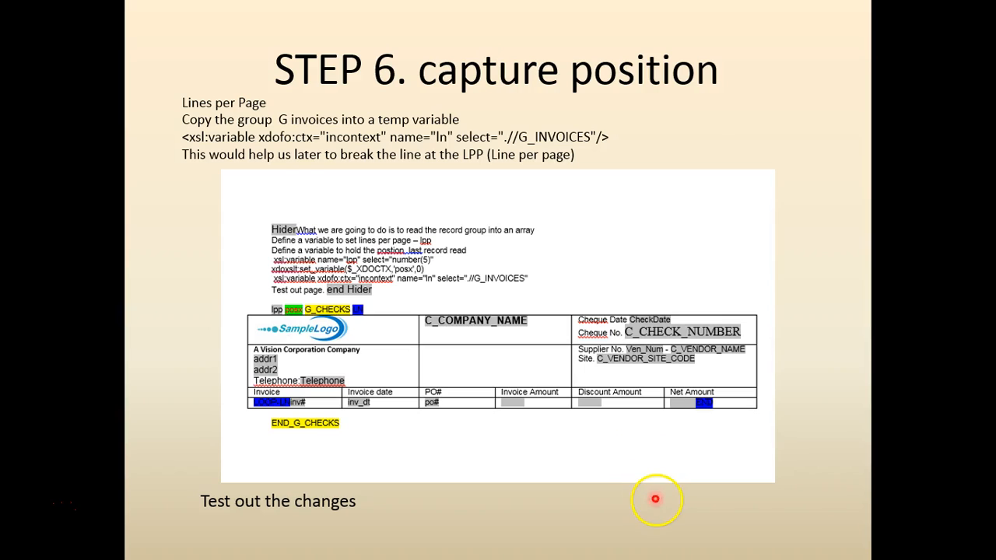
pyautogui.click(663, 509)
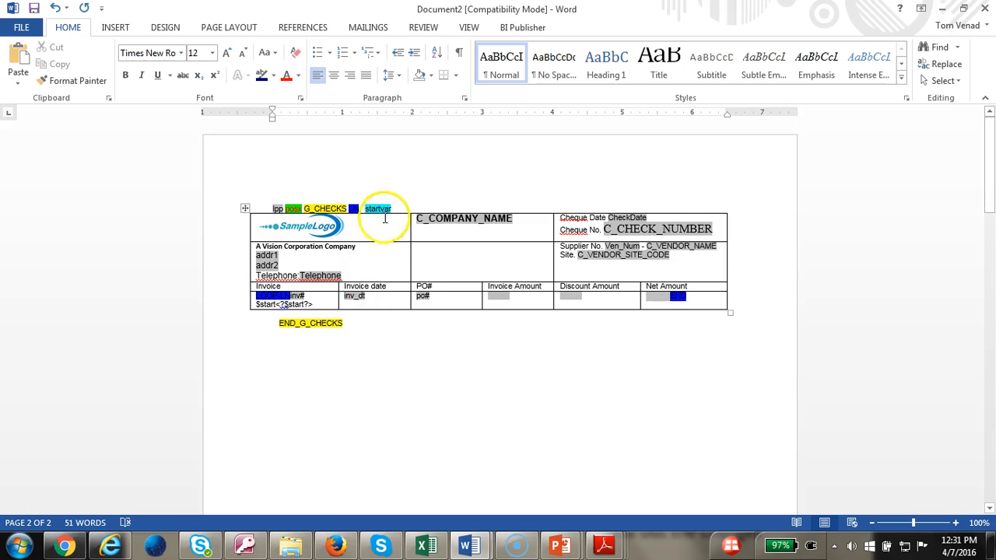
# Examine the code behind the startvar field above the check table in Document2 and cha_301_007.rtf
pyautogui.doubleClick(383, 208)
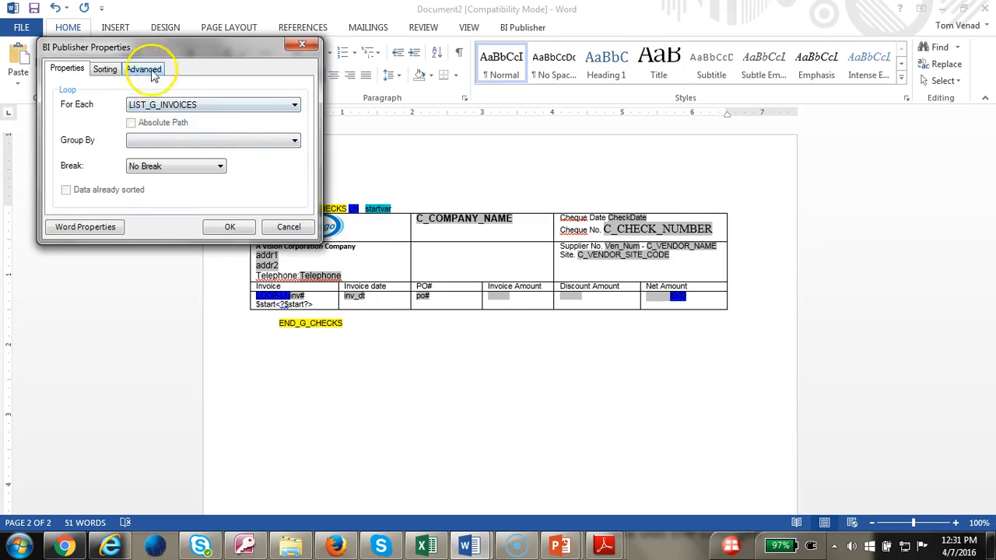
pyautogui.click(145, 69)
pyautogui.click(287, 227)
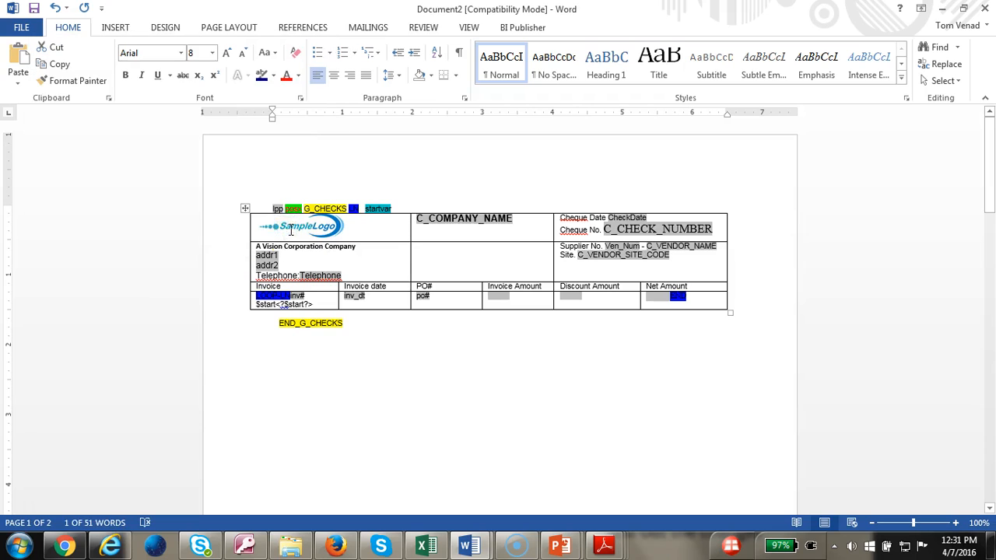
pyautogui.doubleClick(383, 212)
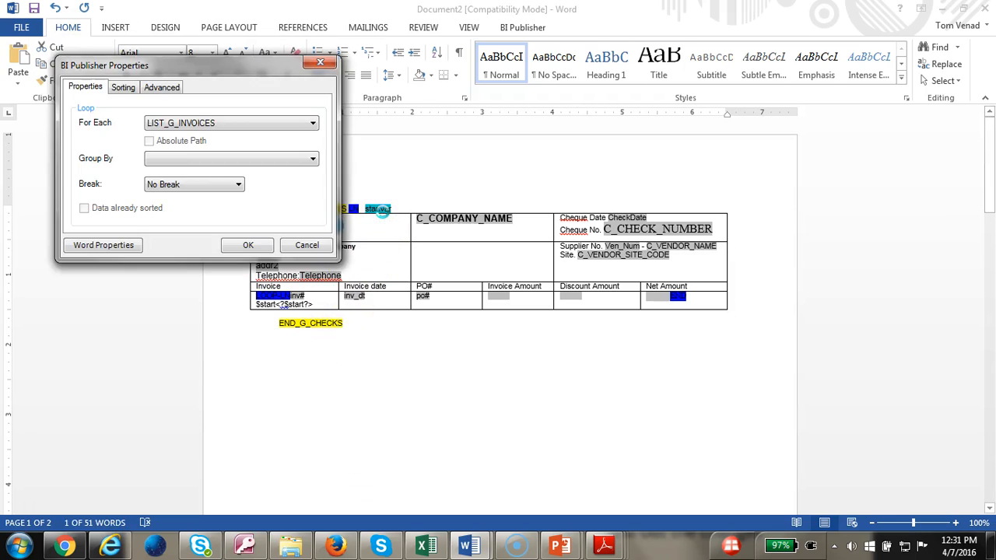
pyautogui.click(308, 249)
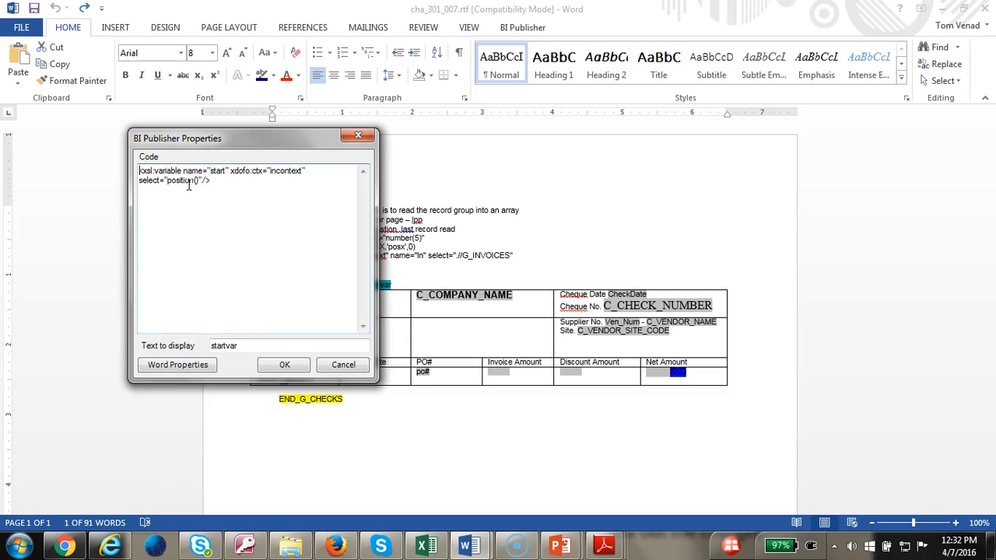
pyautogui.moveTo(259, 133); pyautogui.dragTo(164, 149)
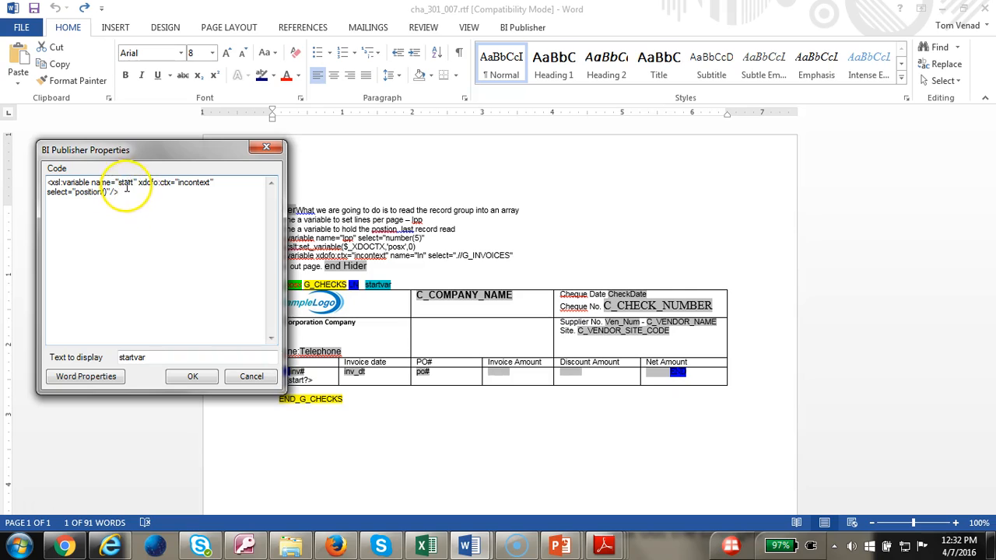
pyautogui.click(263, 381)
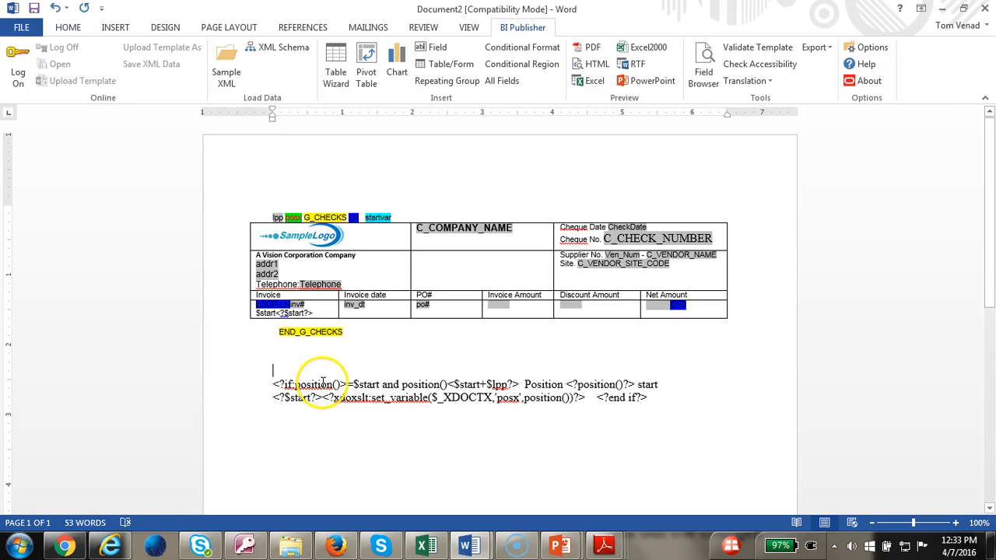
# Examine the <?if:position()>=$start statement below the table in Document2, alongside the LOOP-LN field in the Invoice cell
pyautogui.click(273, 383)
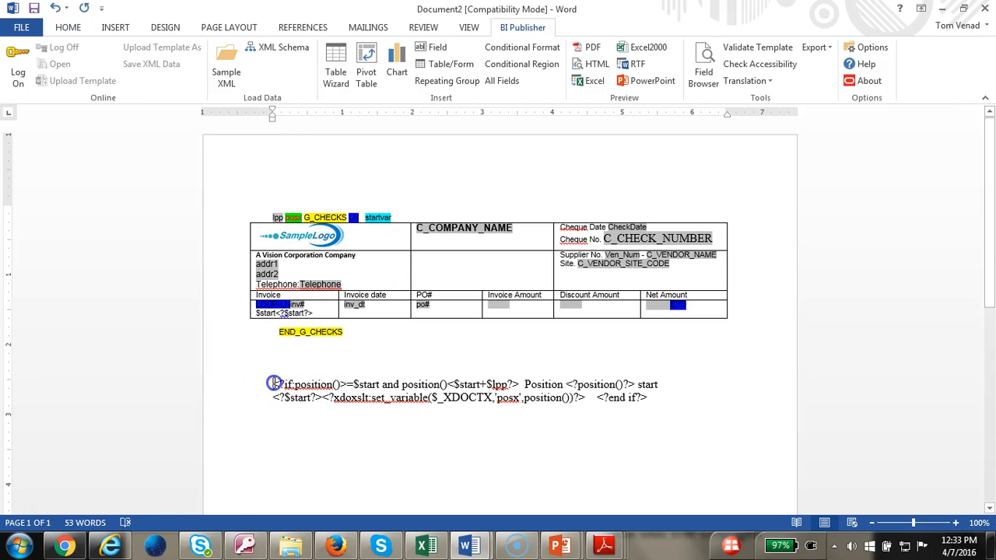
pyautogui.moveTo(294, 389); pyautogui.dragTo(320, 383)
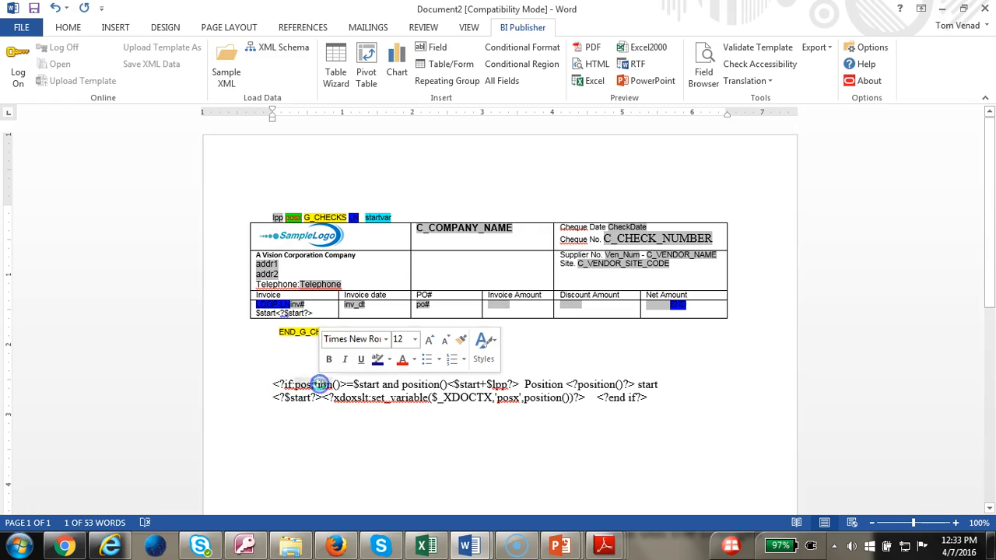
pyautogui.click(267, 381)
pyautogui.moveTo(266, 381); pyautogui.dragTo(651, 413)
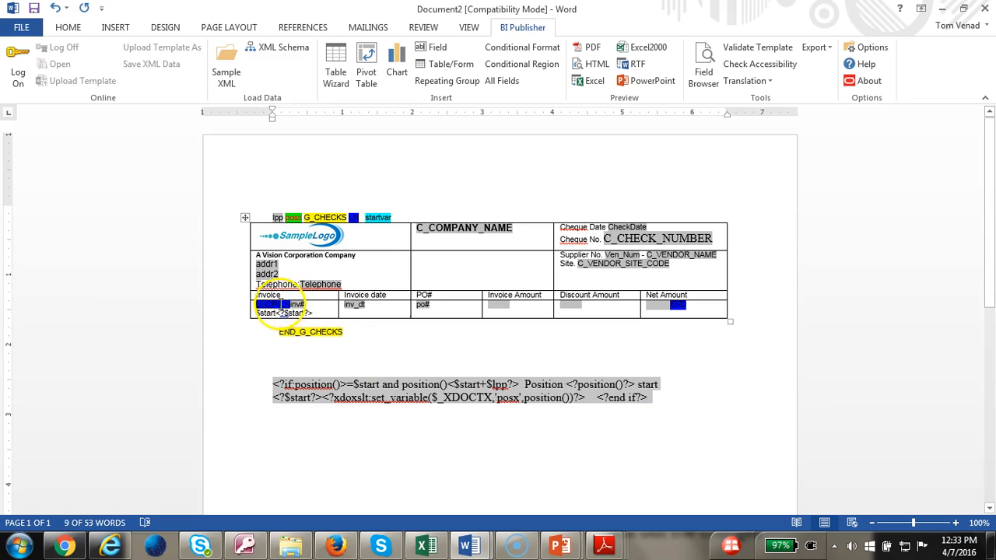
pyautogui.click(282, 304)
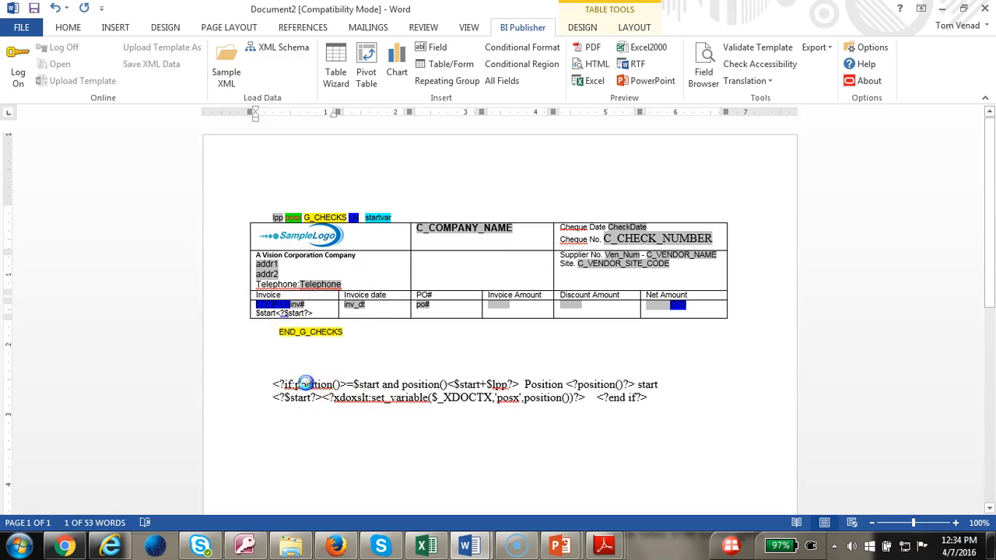
pyautogui.doubleClick(307, 384)
pyautogui.click(342, 384)
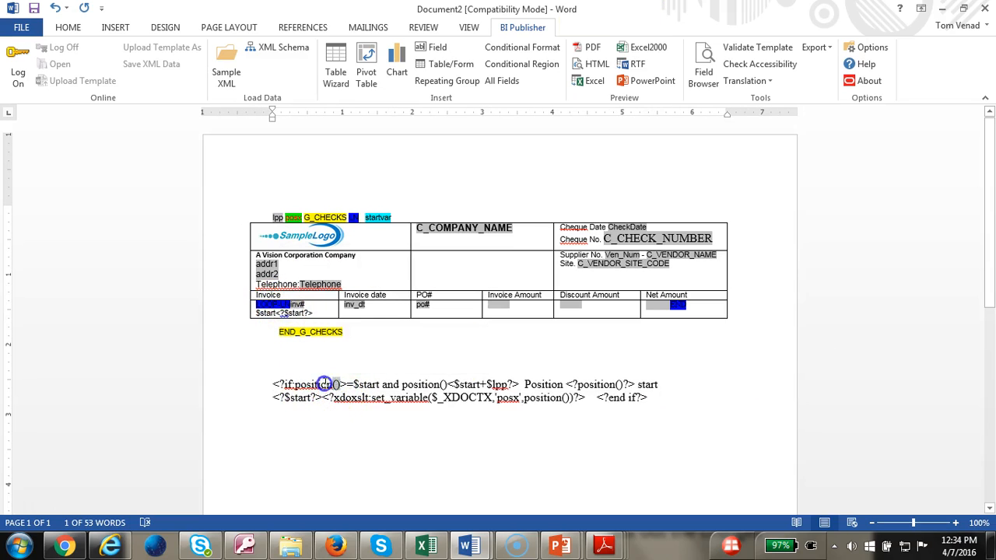
pyautogui.click(339, 387)
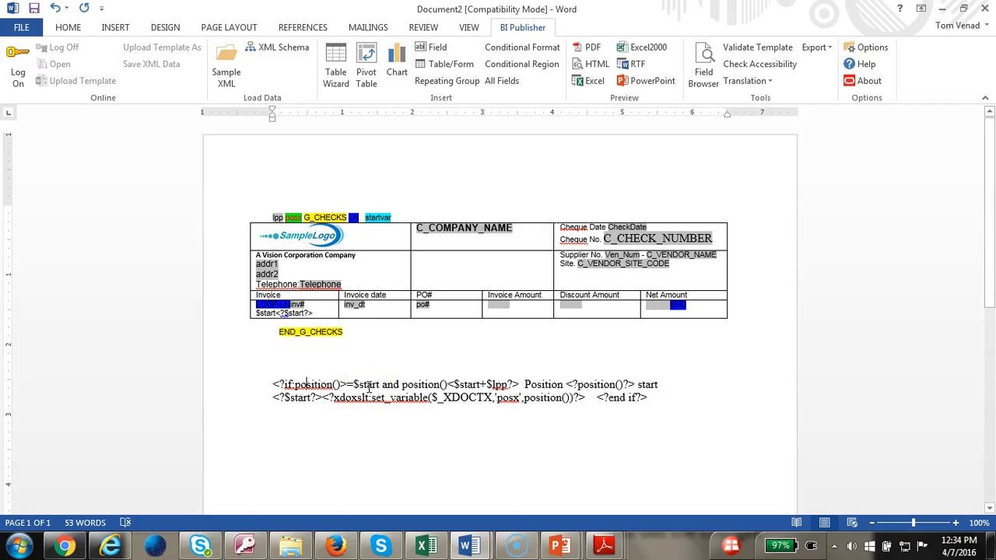
# Compare the startvar field and the $start text under Invoice with the $start and $start+$lpp limits in the if statement
pyautogui.doubleClick(379, 218)
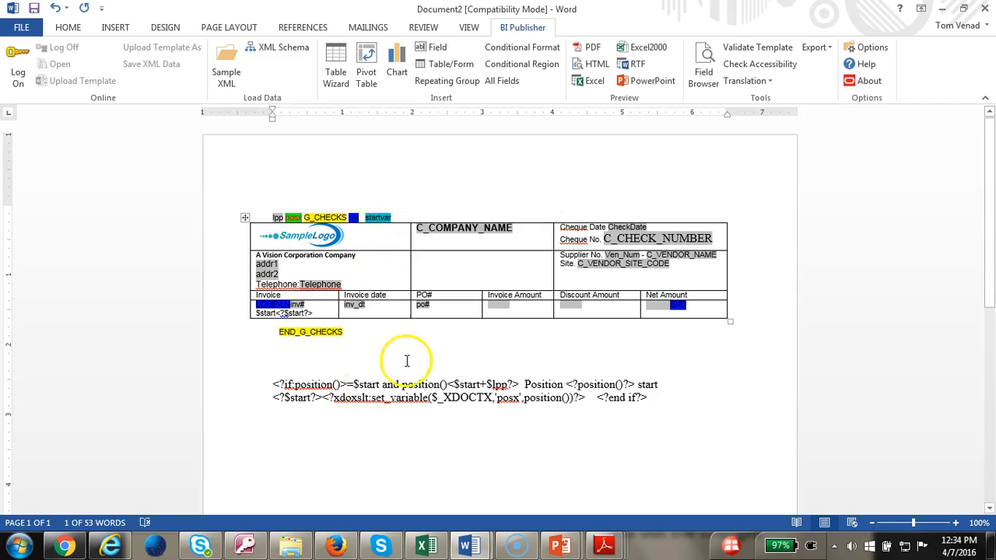
pyautogui.click(364, 383)
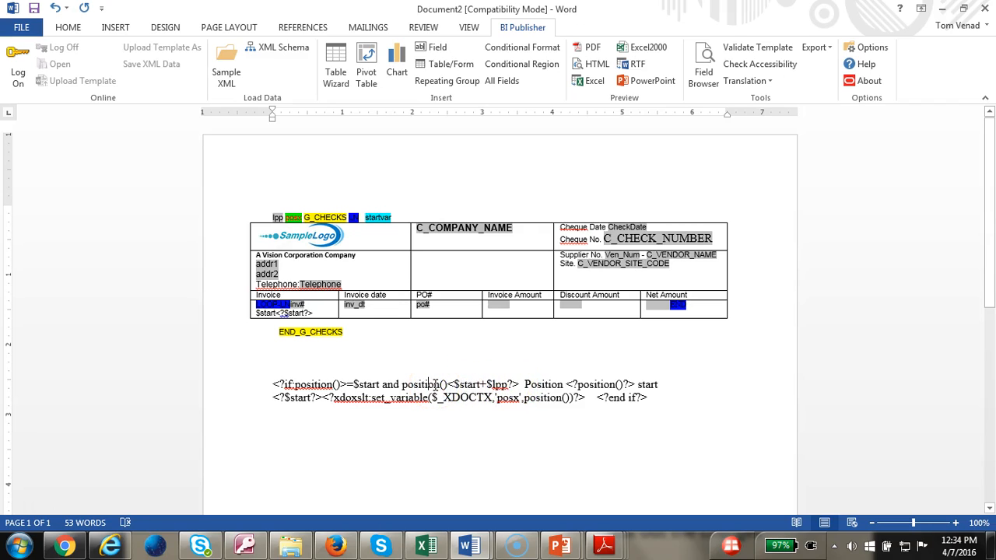
pyautogui.click(507, 383)
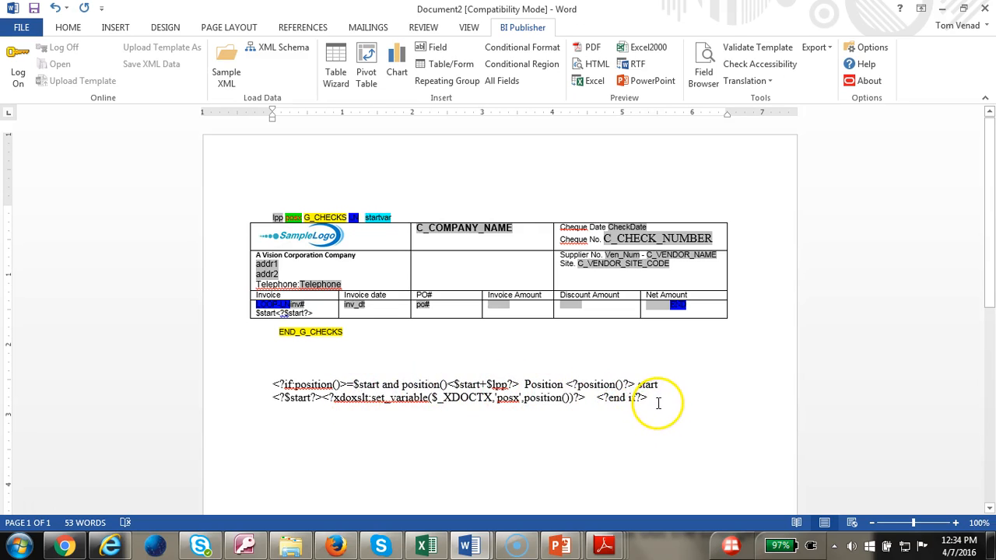
pyautogui.moveTo(657, 403); pyautogui.dragTo(256, 381)
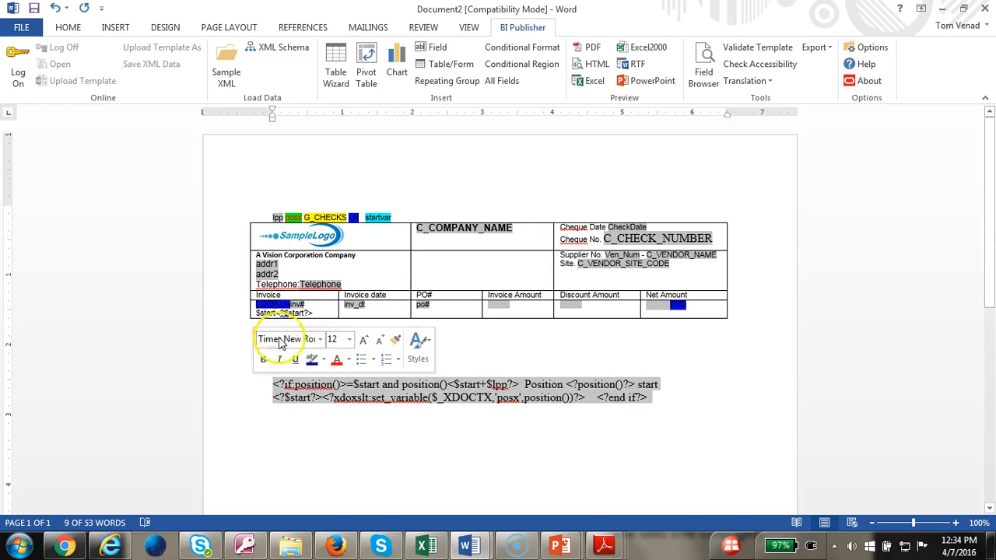
pyautogui.click(321, 313)
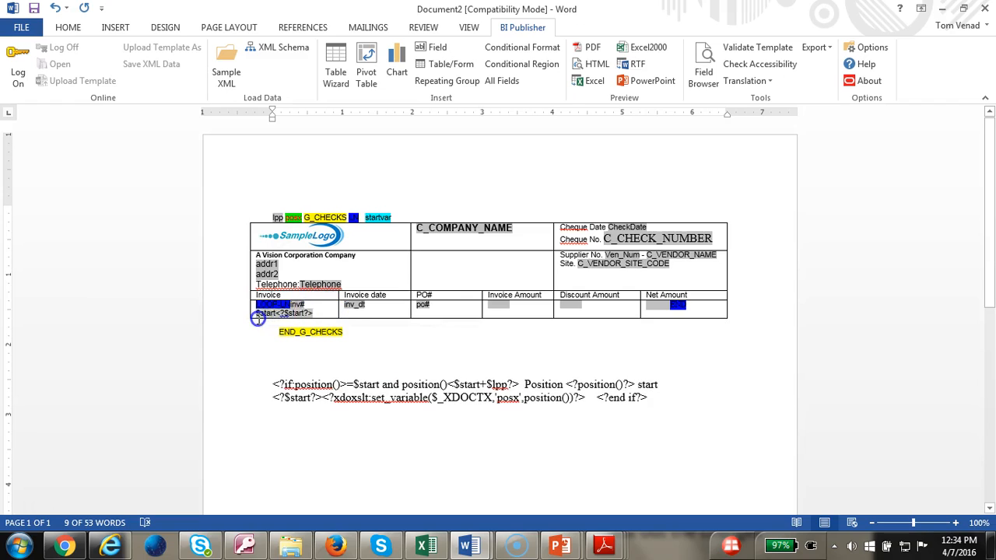
pyautogui.click(261, 314)
pyautogui.moveTo(248, 389); pyautogui.dragTo(291, 420)
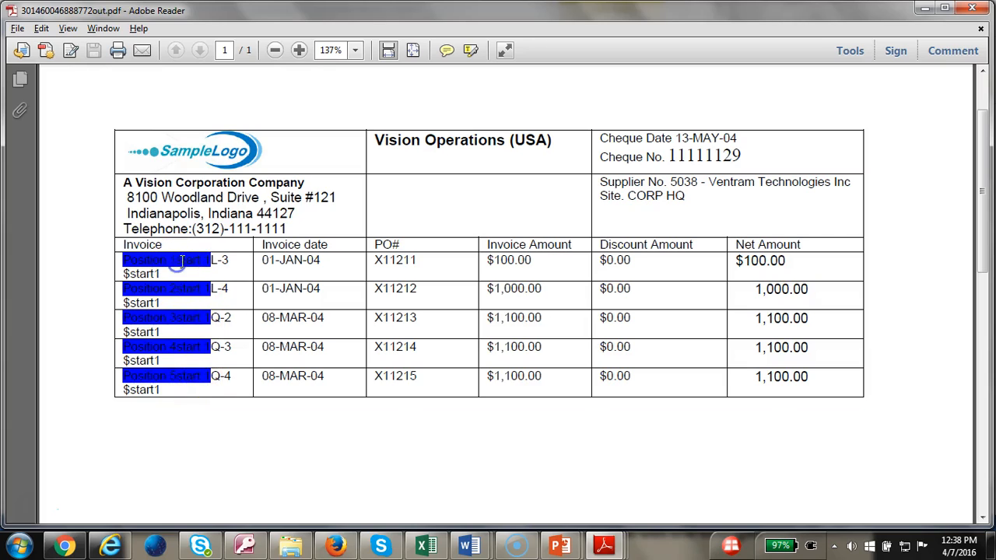
# Review the position and start values printed in the Invoice column of the PDF preview
pyautogui.click(209, 263)
pyautogui.click(172, 300)
pyautogui.click(171, 359)
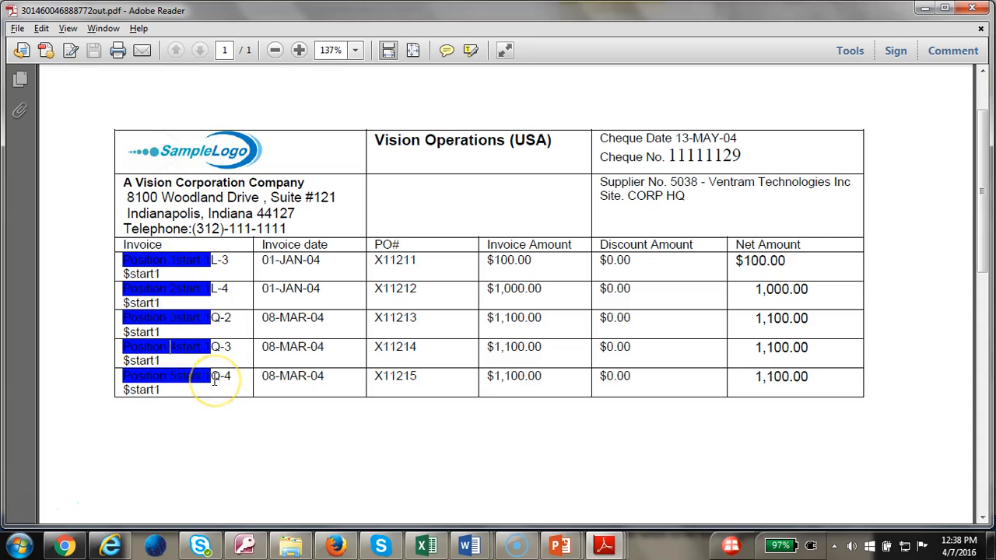
pyautogui.click(169, 389)
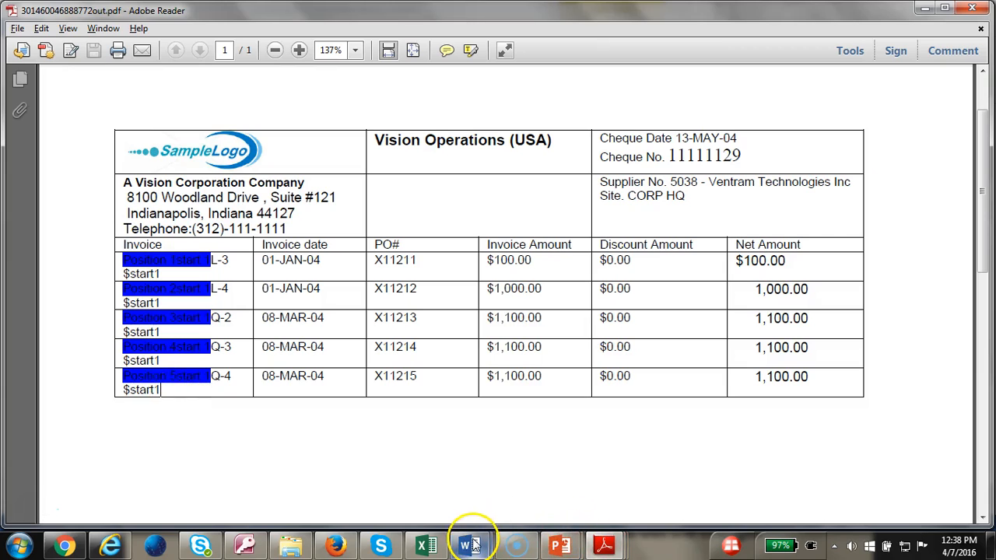
# Return to Document2 in Word, compare the position, $start, LPP and $start+$lpp values in the table, and switch to Adobe Reader
pyautogui.moveTo(470, 544)
pyautogui.click(450, 494)
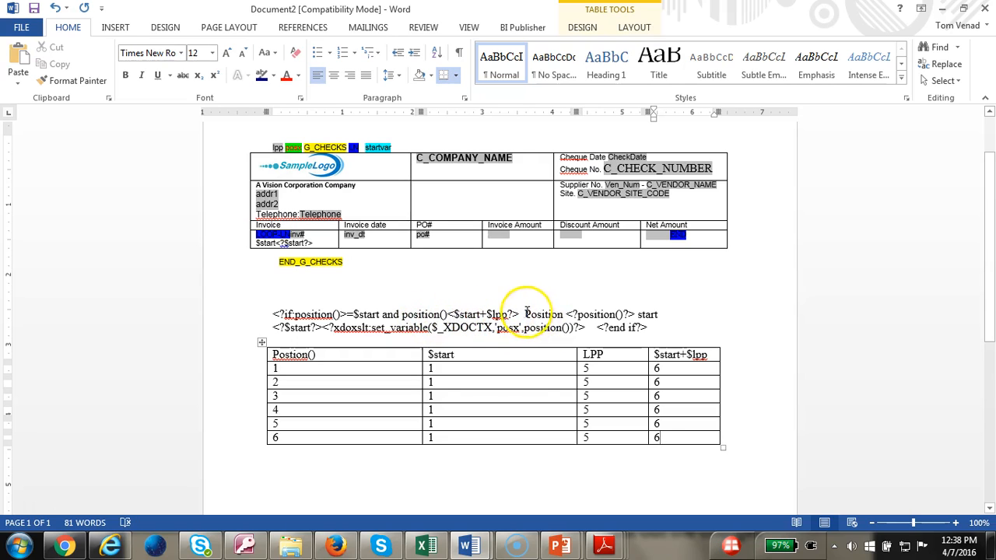
pyautogui.click(329, 369)
pyautogui.click(461, 368)
pyautogui.click(589, 368)
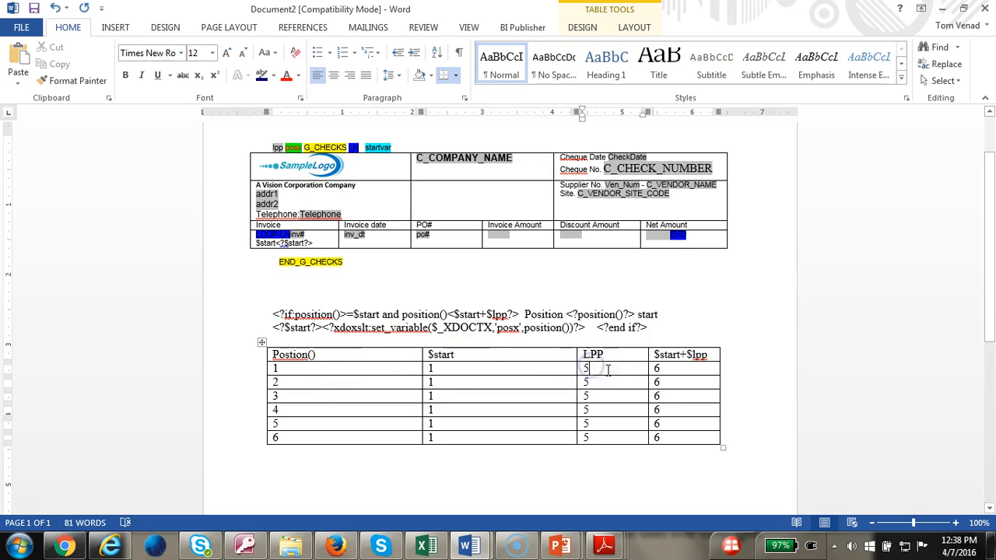
pyautogui.click(462, 355)
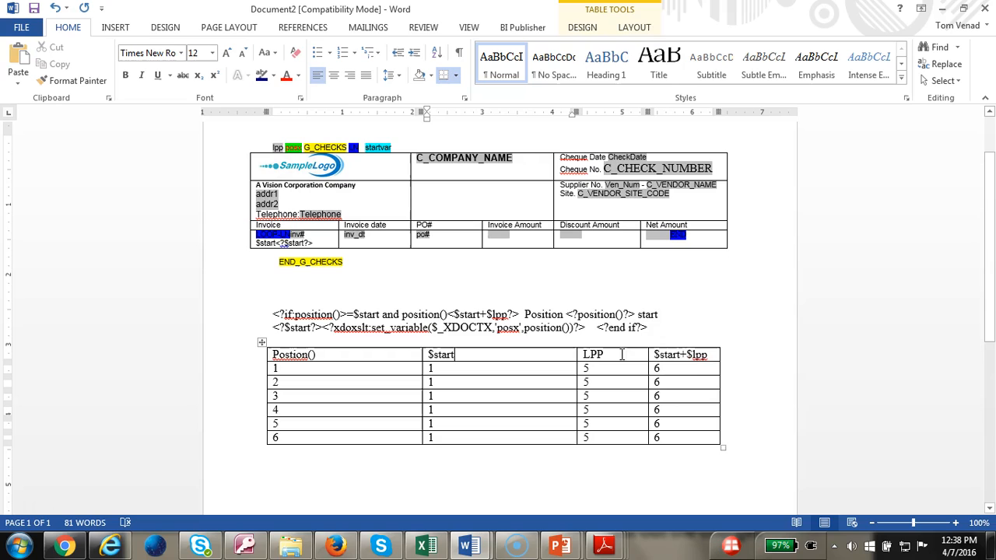
pyautogui.click(667, 373)
pyautogui.click(301, 381)
pyautogui.click(286, 437)
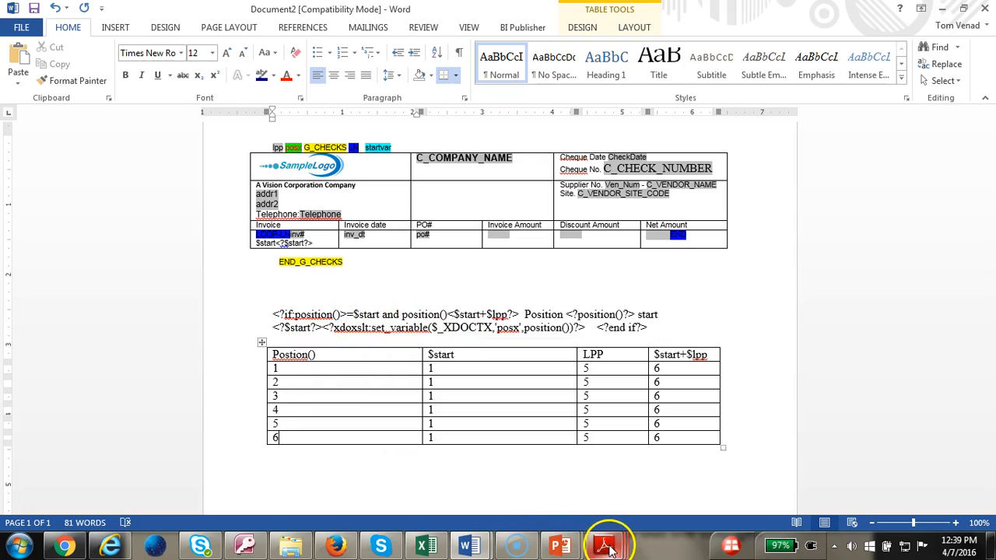
pyautogui.moveTo(610, 544)
pyautogui.click(861, 495)
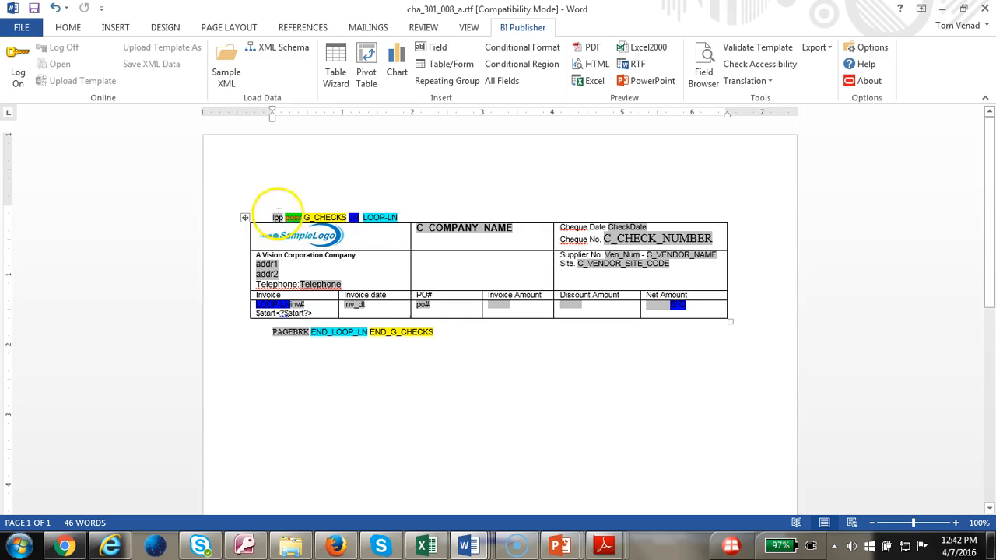
# In cha_301_008_a.rtf, examine the code of the LOOP-LN and LN fields above the check table
pyautogui.doubleClick(383, 221)
pyautogui.doubleClick(382, 222)
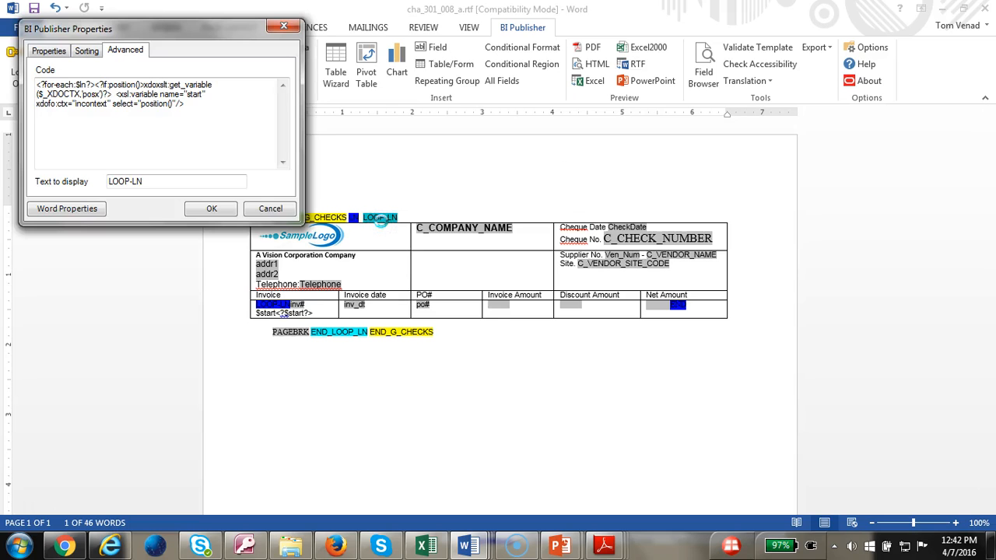
pyautogui.click(271, 208)
pyautogui.moveTo(306, 211); pyautogui.dragTo(352, 217)
pyautogui.doubleClick(353, 217)
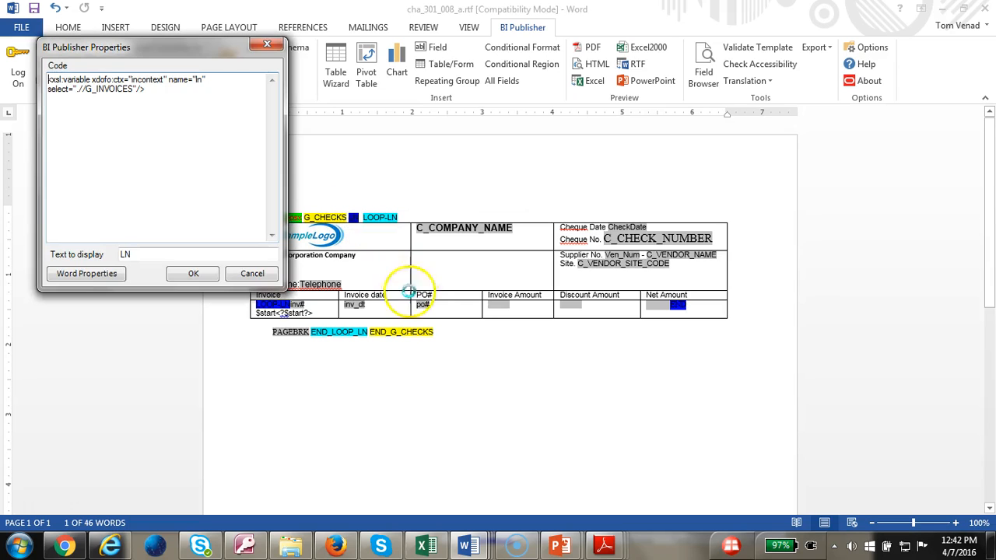
pyautogui.click(259, 274)
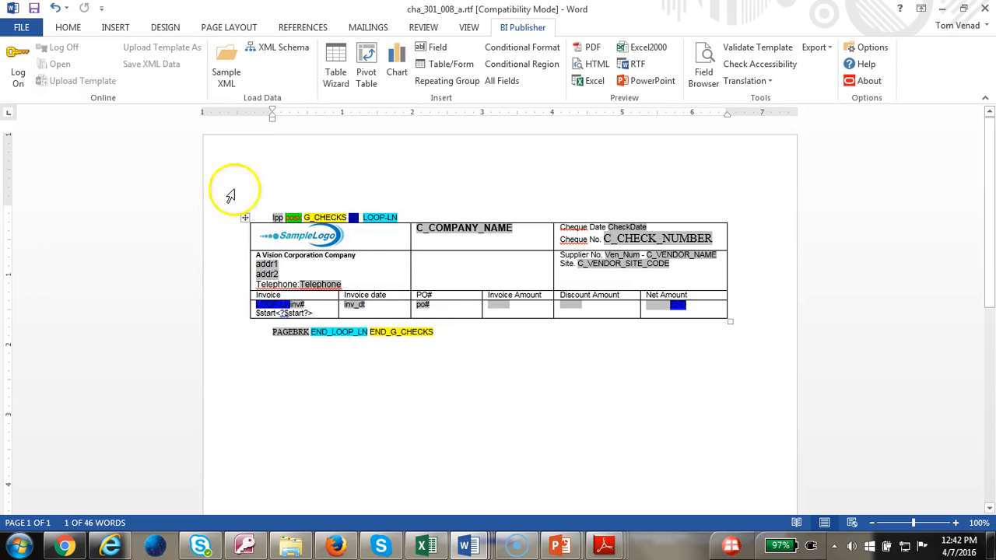
# Inspect the PAGEBRK field's page-break code and try deleting the stray > in front of the xsl:attribute tag
pyautogui.click(289, 331)
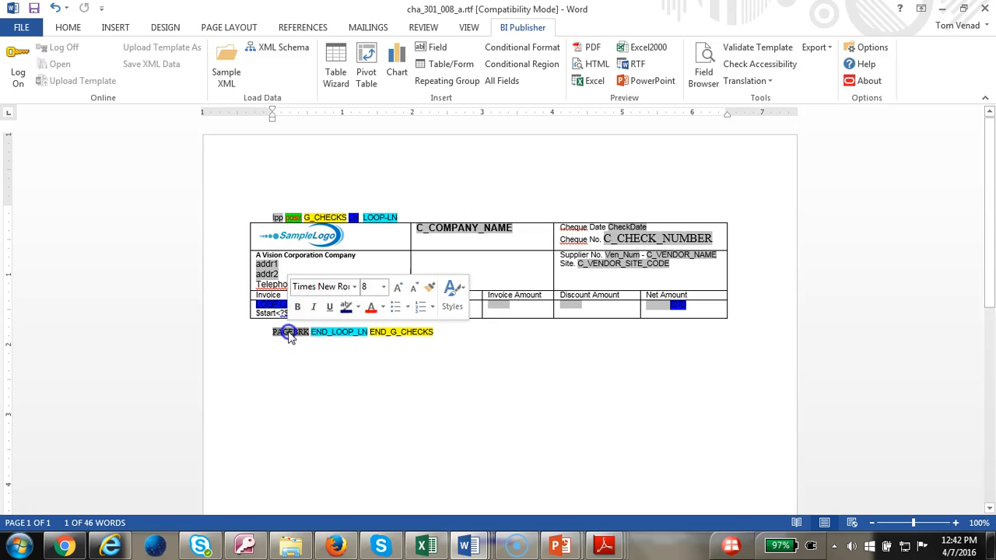
pyautogui.doubleClick(298, 335)
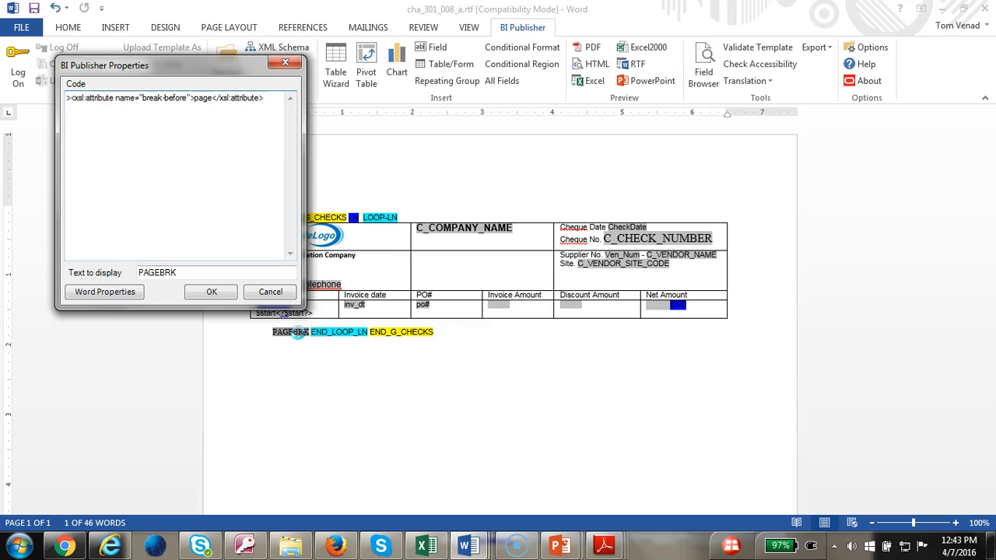
pyautogui.press('Delete')
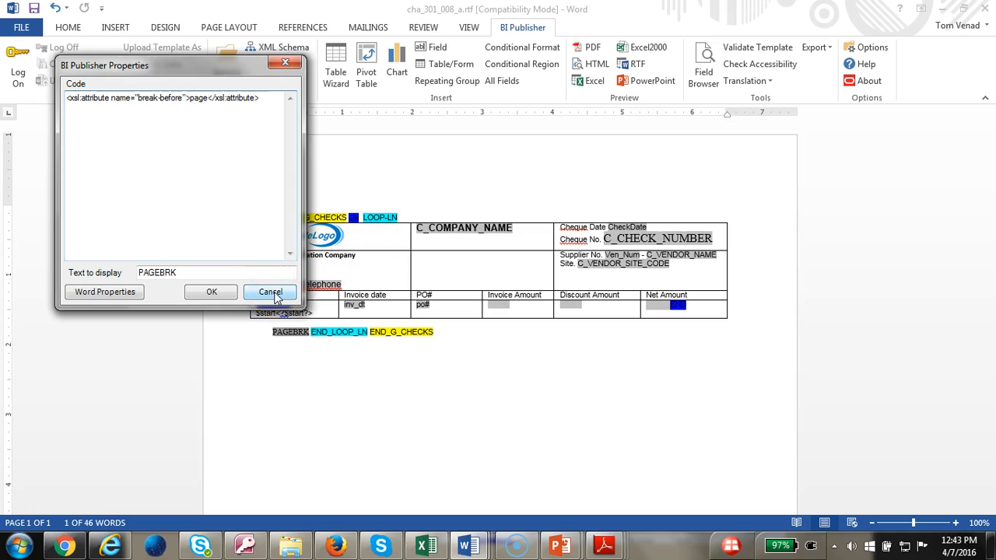
# Remove the outer LOOP-LN and END_LOOP_LN fields around the check table, leaving PAGEBRK directly before END_G_CHECKS
pyautogui.click(335, 331)
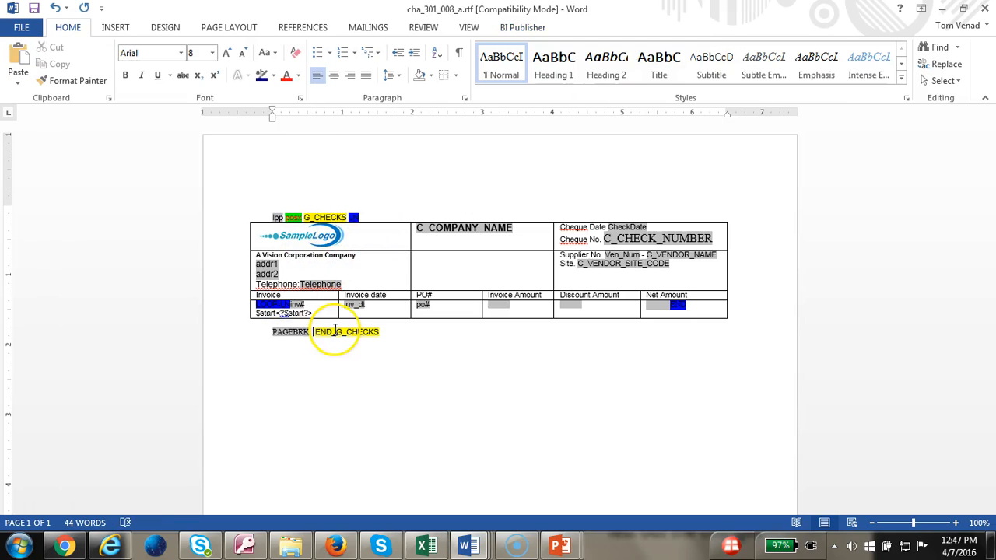
pyautogui.click(326, 333)
pyautogui.click(311, 335)
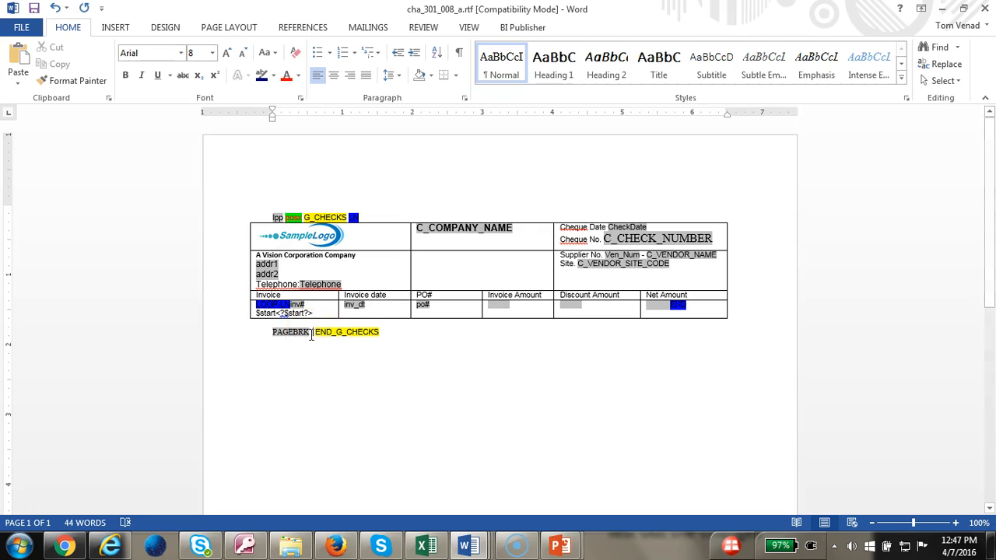
# Examine the code of the LOOP-LN field under Invoice, focusing on the set_variable statement that stores position() in posx
pyautogui.doubleClick(281, 308)
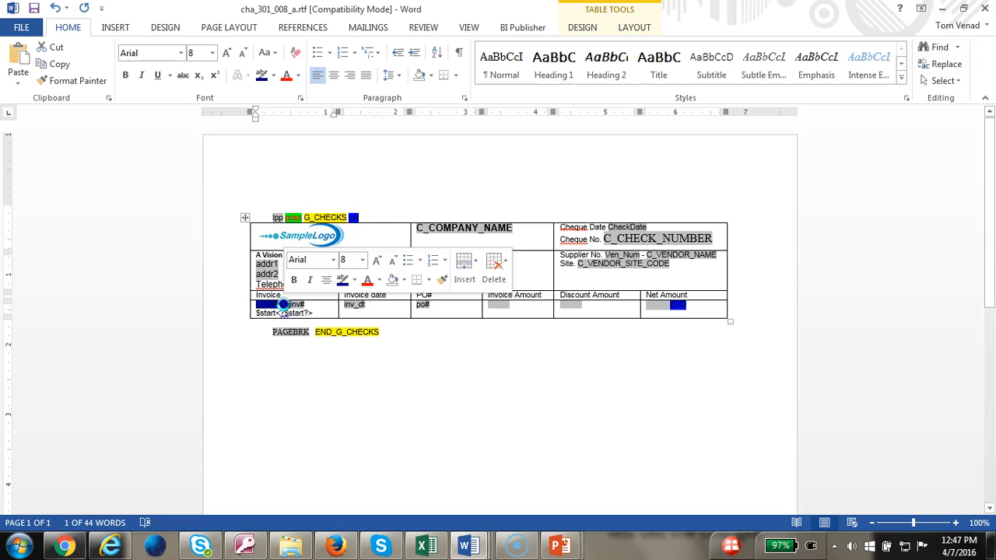
pyautogui.doubleClick(281, 305)
pyautogui.moveTo(192, 165); pyautogui.dragTo(232, 169)
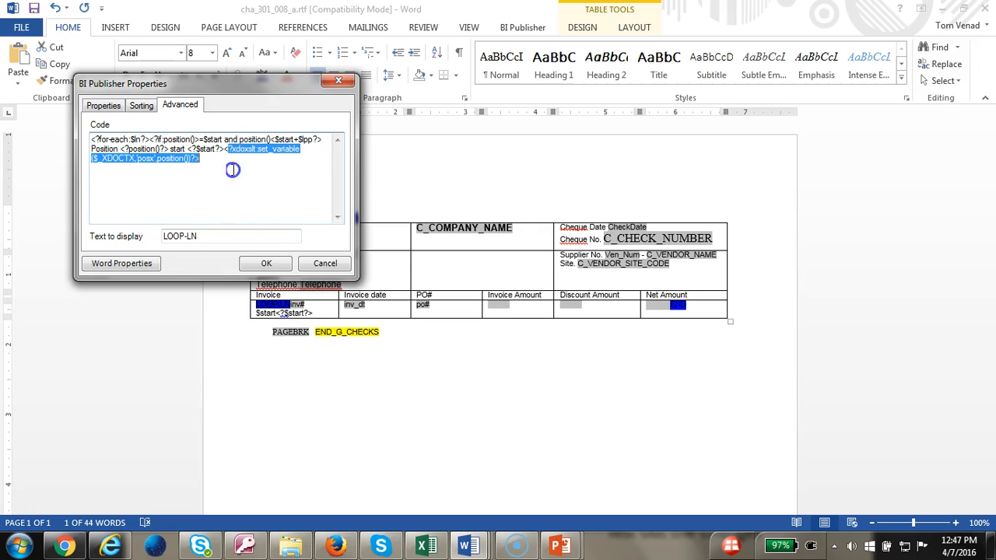
pyautogui.doubleClick(167, 162)
pyautogui.click(323, 262)
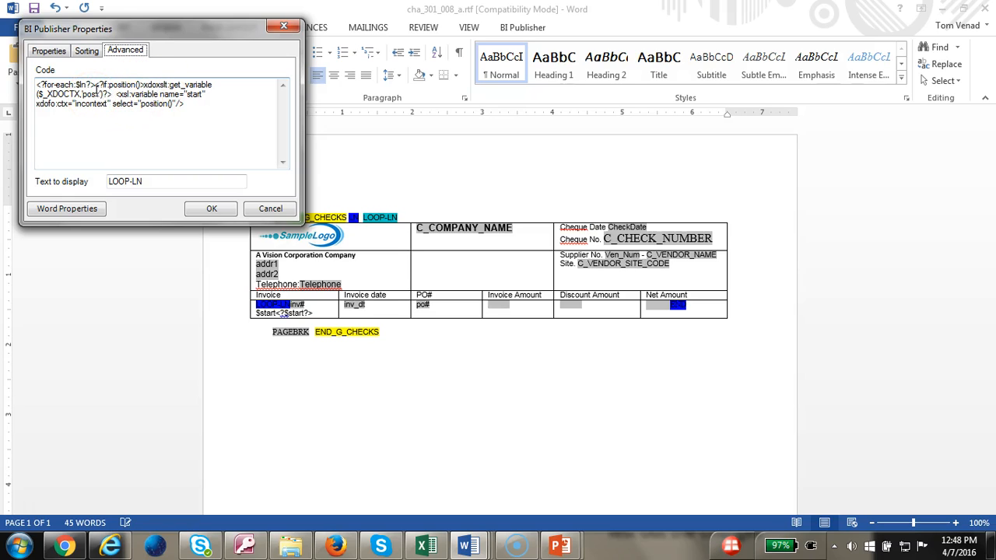
# Close the outer LOOP-LN field's code and undo the removal of END_LOOP_LN before END_G_CHECKS
pyautogui.click(271, 213)
pyautogui.hotkey('ctrl', 'z')
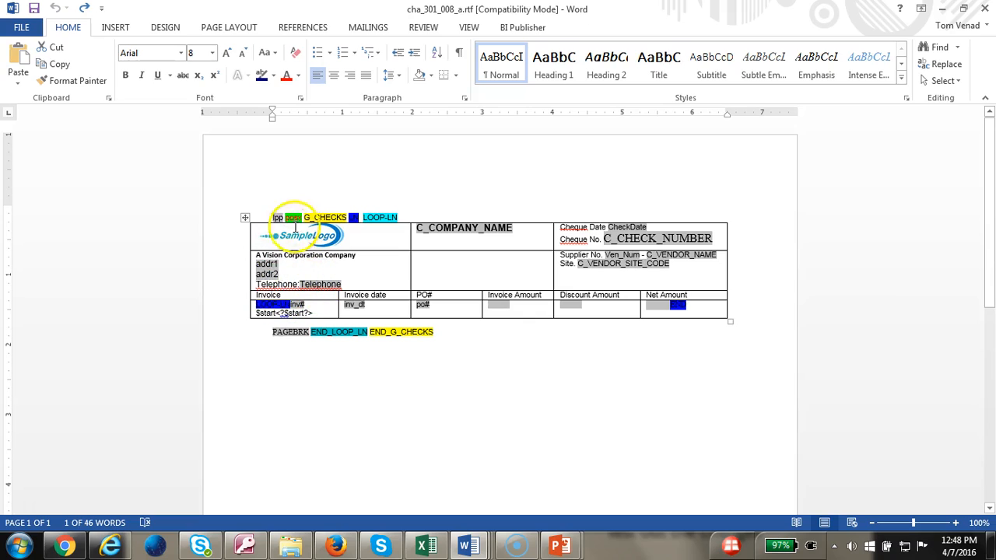
# Compare the G_CHECKS and LOOP-LN fields above the check table with the inner LOOP-LN field under Invoice
pyautogui.click(320, 217)
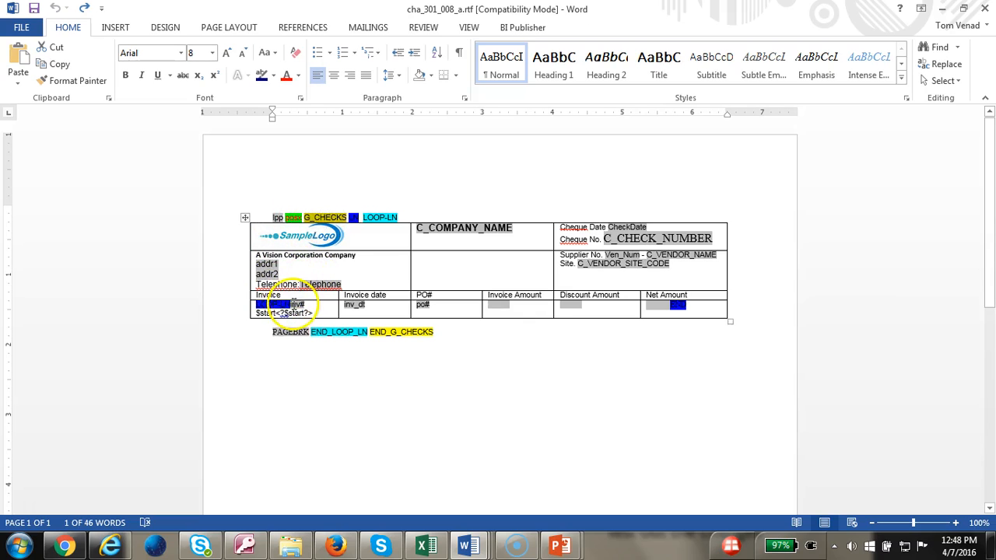
pyautogui.click(381, 221)
pyautogui.click(374, 223)
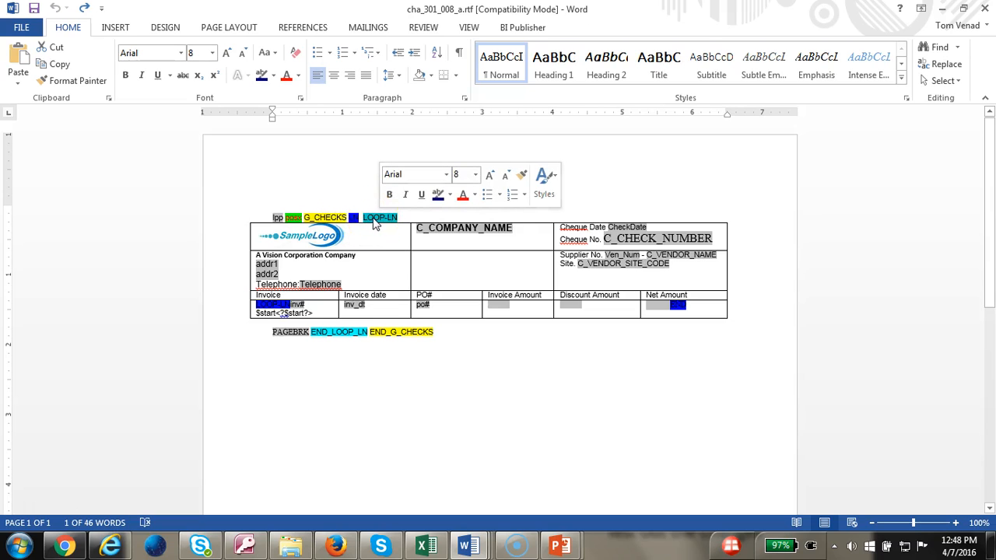
pyautogui.click(268, 305)
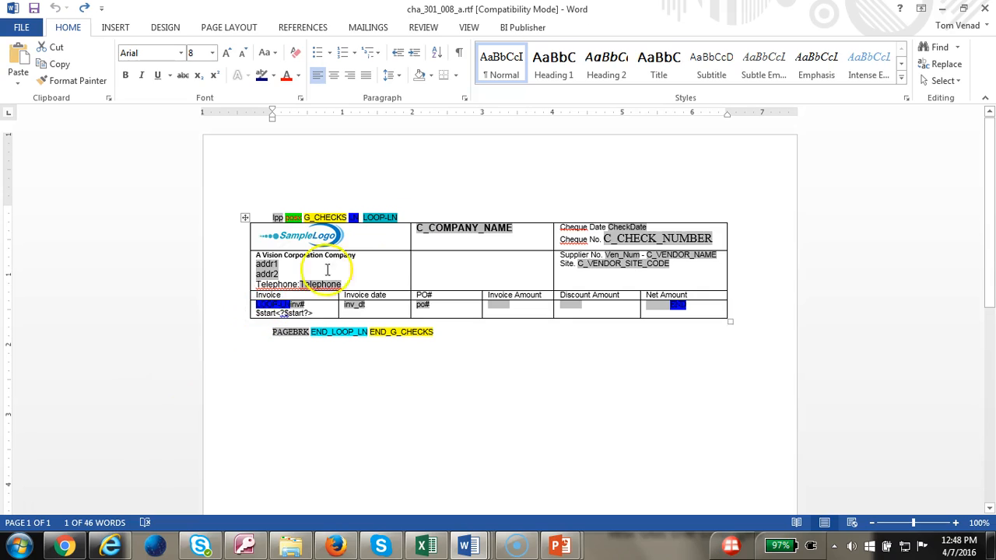
pyautogui.click(391, 220)
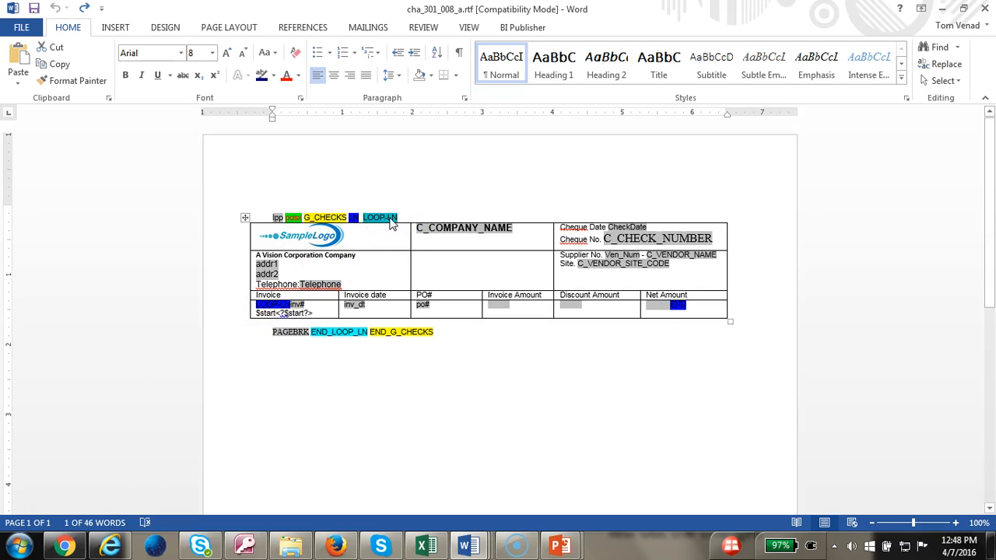